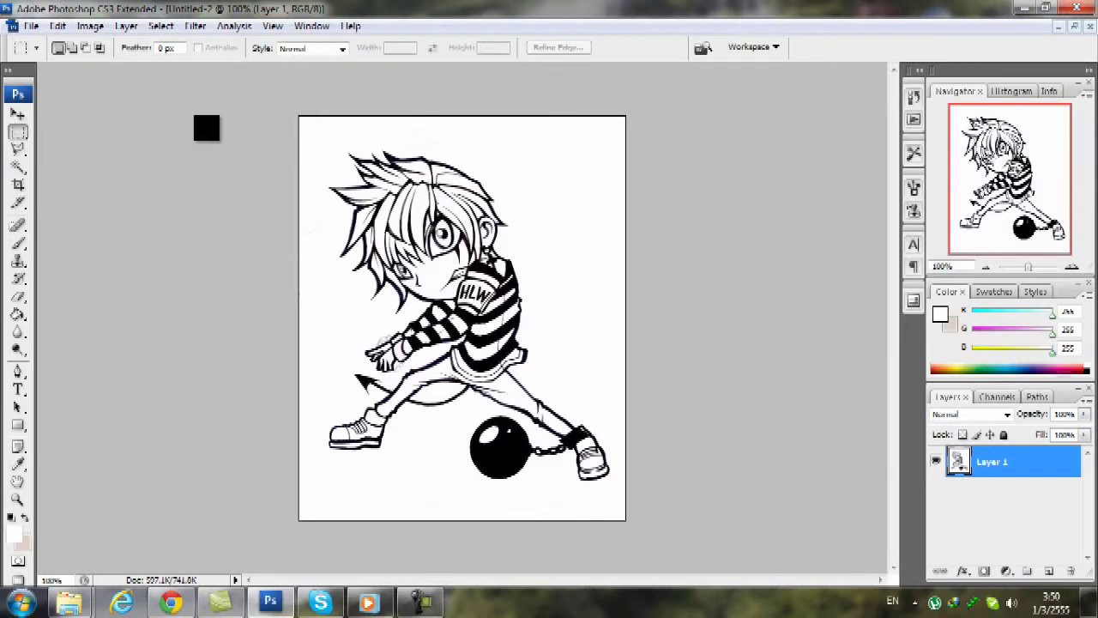
- Select all the white areas of the character's hair on Layer 1 with the Magic Wand
{"action": "left_click", "coordinate": [18, 166]}
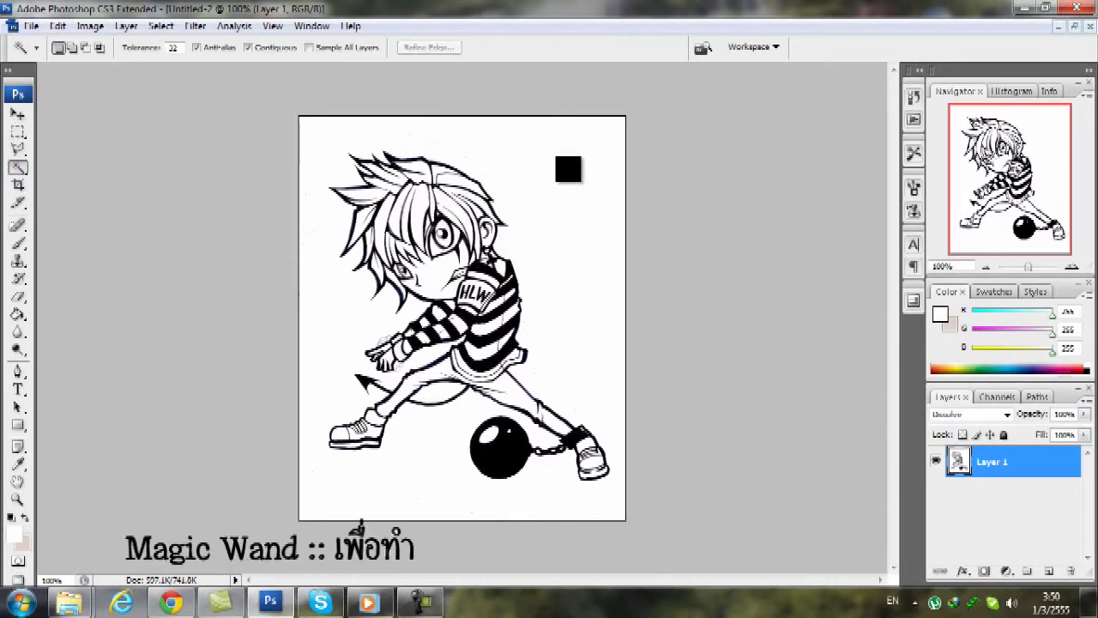
{"action": "right_click", "coordinate": [18, 166]}
{"action": "left_click", "coordinate": [91, 183]}
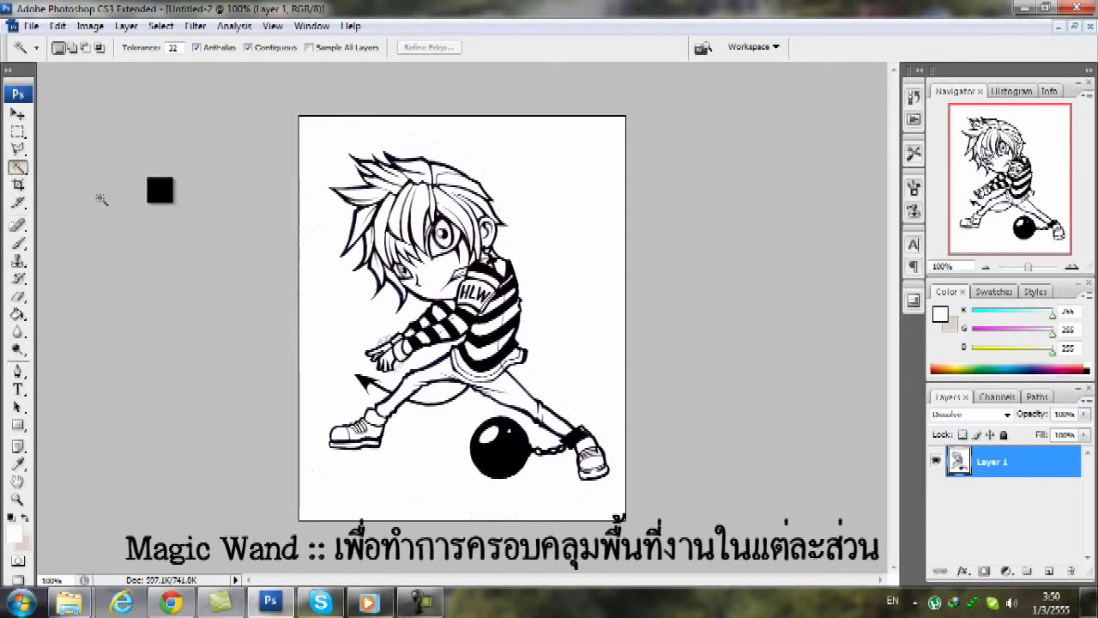
{"action": "left_click", "coordinate": [416, 215]}
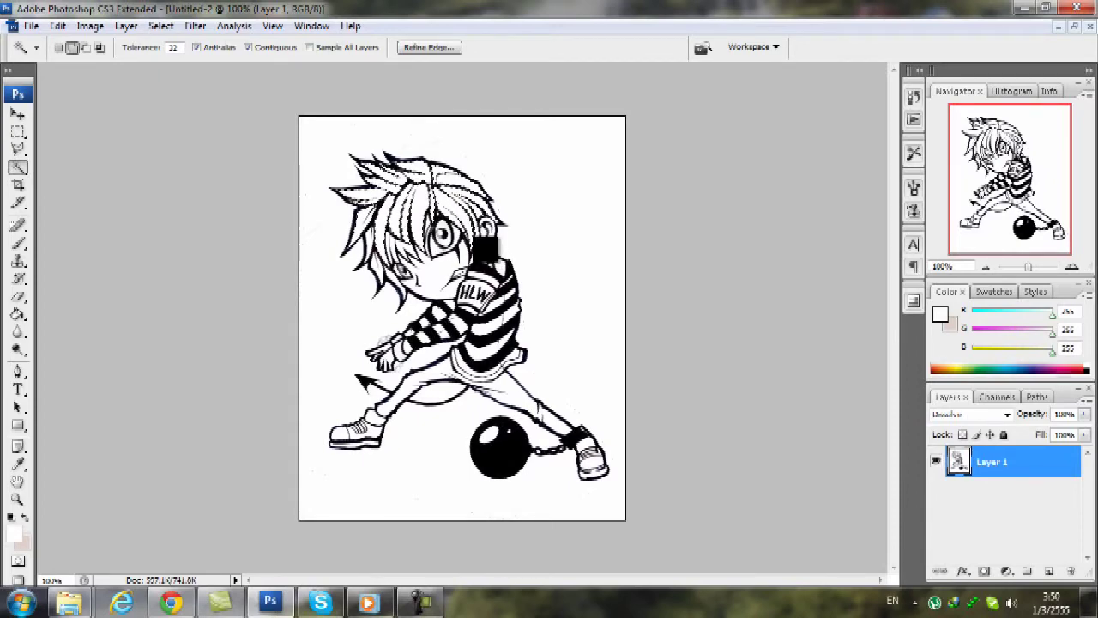
{"action": "key", "text": "ctrl+plus"}
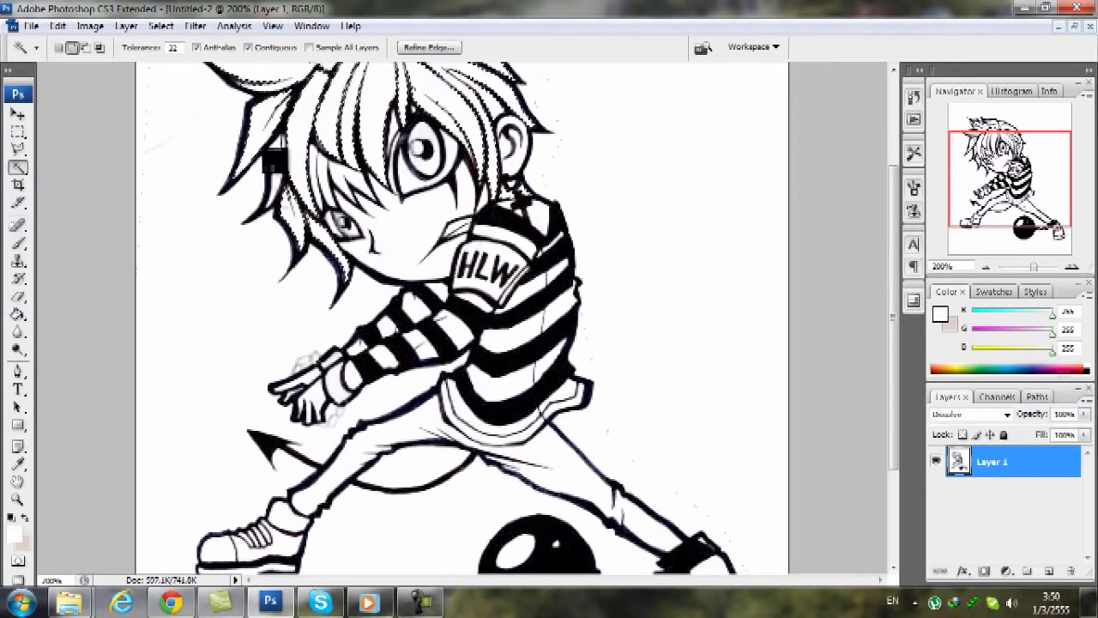
{"action": "left_click", "coordinate": [160, 26]}
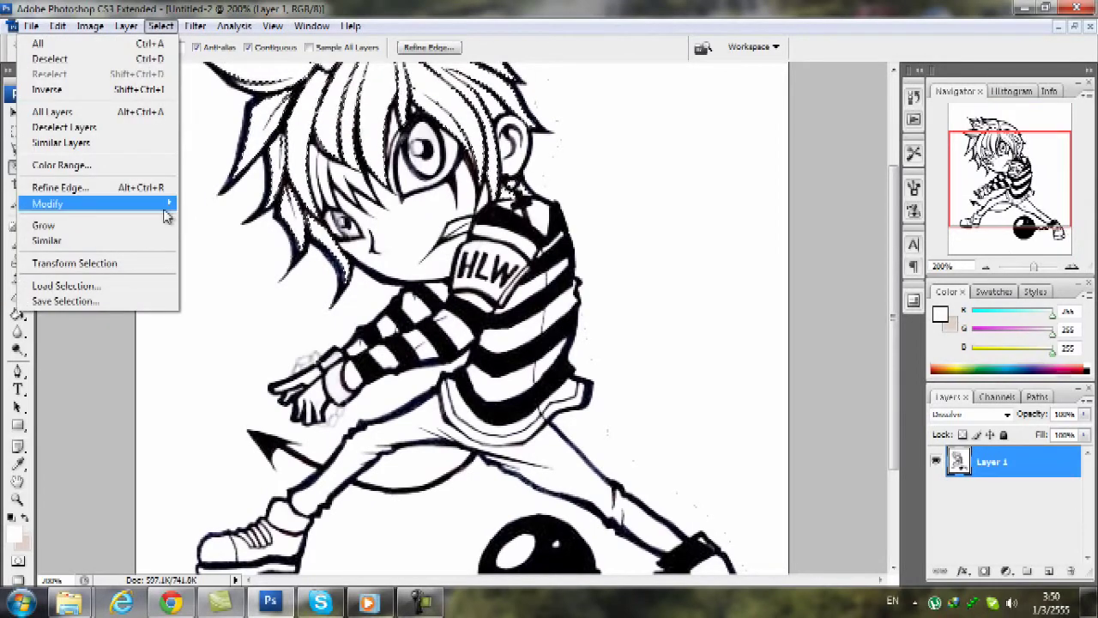
{"action": "mouse_move", "coordinate": [163, 204]}
{"action": "left_click", "coordinate": [208, 234]}
{"action": "key", "text": "Return"}
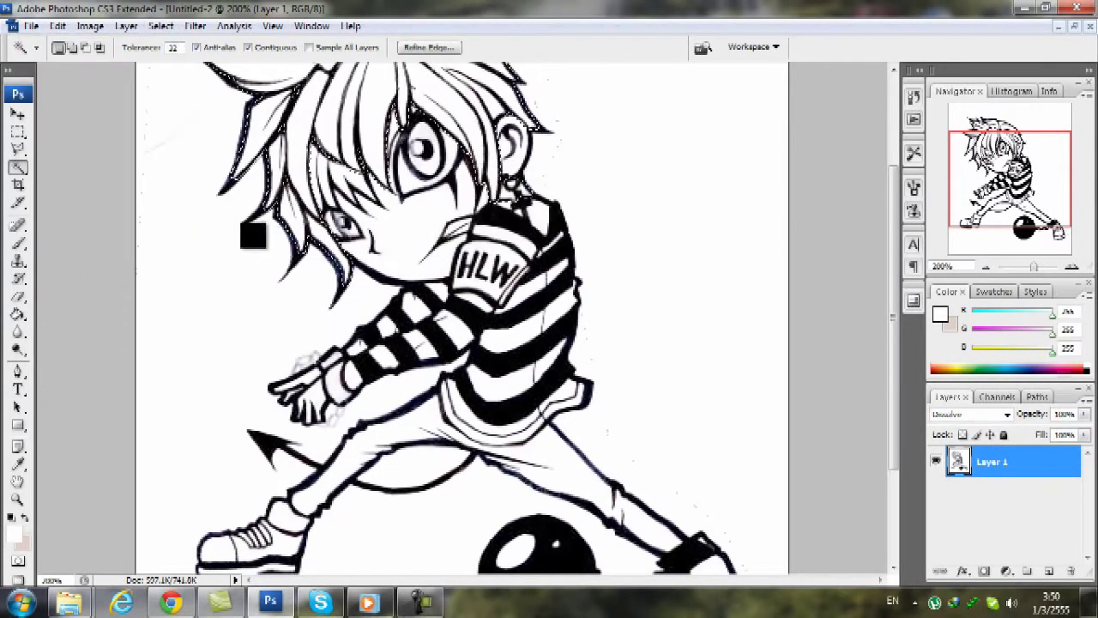
{"action": "left_click", "coordinate": [167, 25]}
{"action": "mouse_move", "coordinate": [109, 214]}
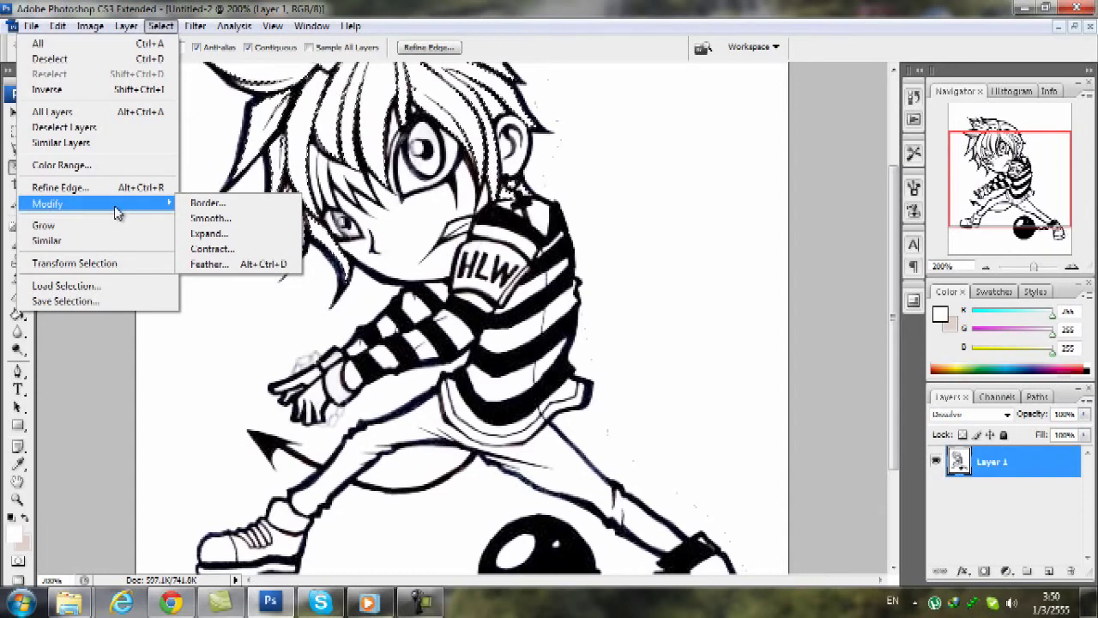
{"action": "left_click", "coordinate": [241, 234]}
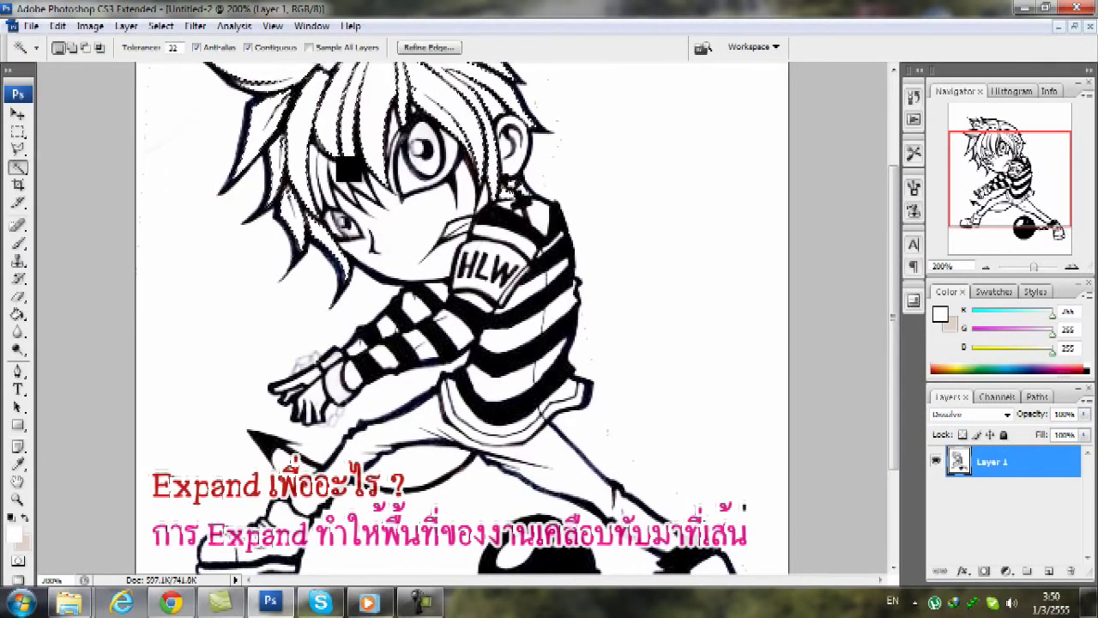
- Expand the hair selection by 2 pixels
{"action": "left_click", "coordinate": [160, 25]}
{"action": "left_click", "coordinate": [253, 244]}
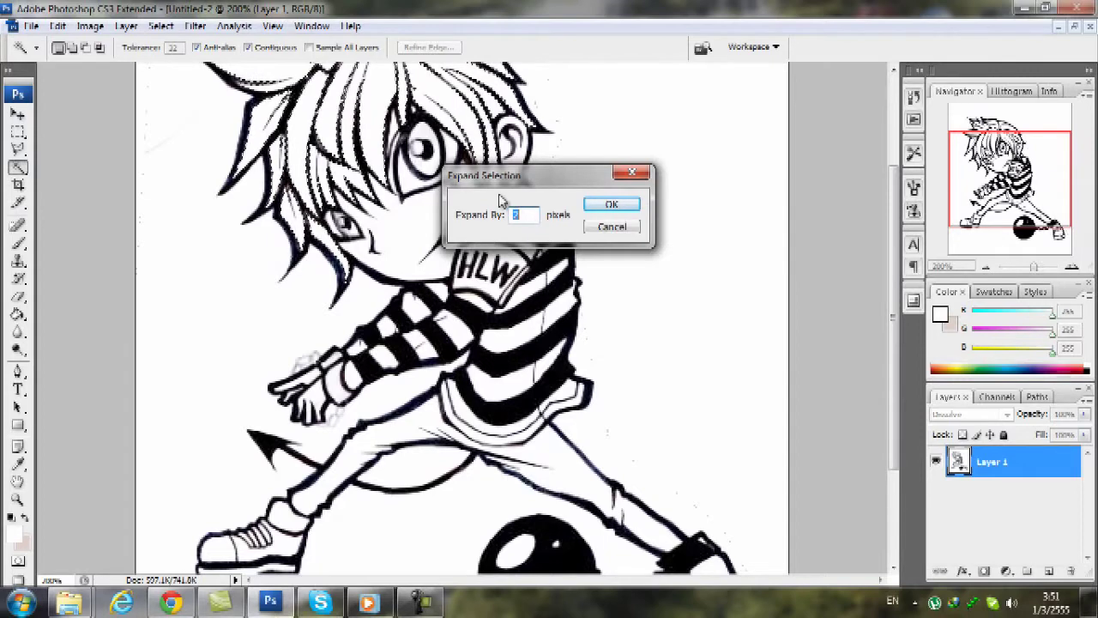
{"action": "left_click", "coordinate": [612, 211]}
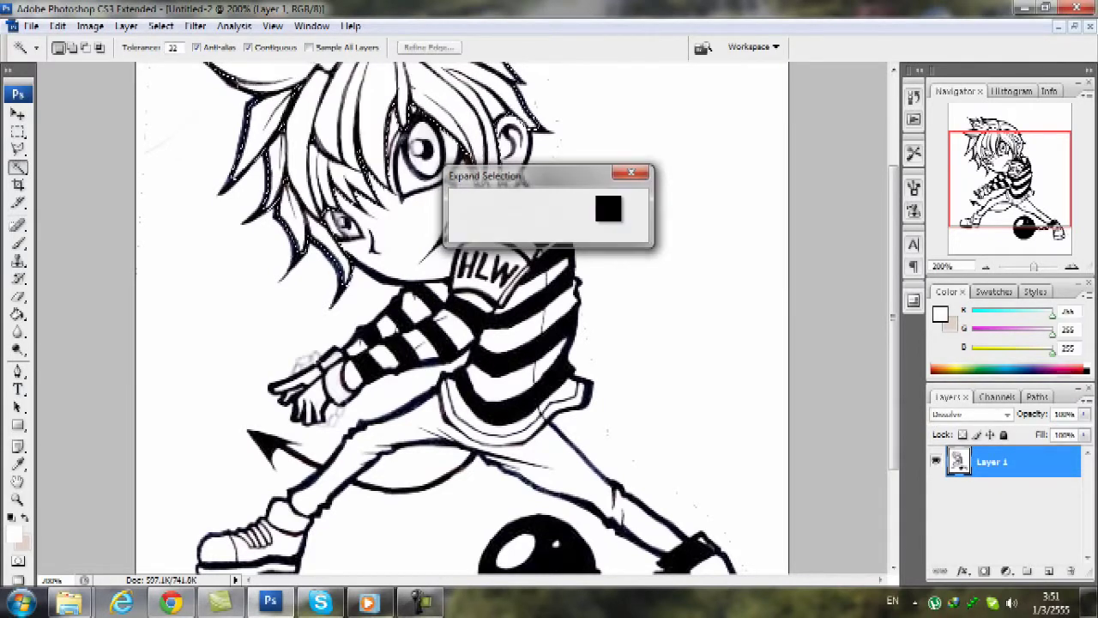
- Create a new layer above Layer 1 and set its blend mode to Multiply
{"action": "scroll", "coordinate": [300, 320], "scroll_direction": "up", "scroll_amount": 2}
{"action": "scroll", "coordinate": [300, 320], "scroll_direction": "up", "scroll_amount": 1}
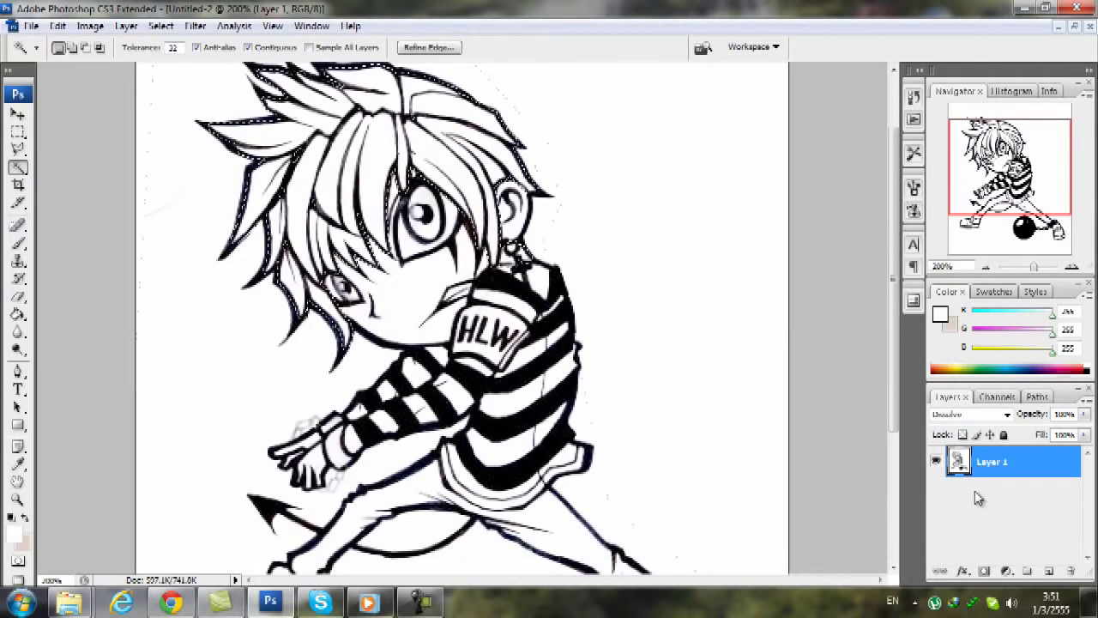
{"action": "left_click", "coordinate": [1048, 571]}
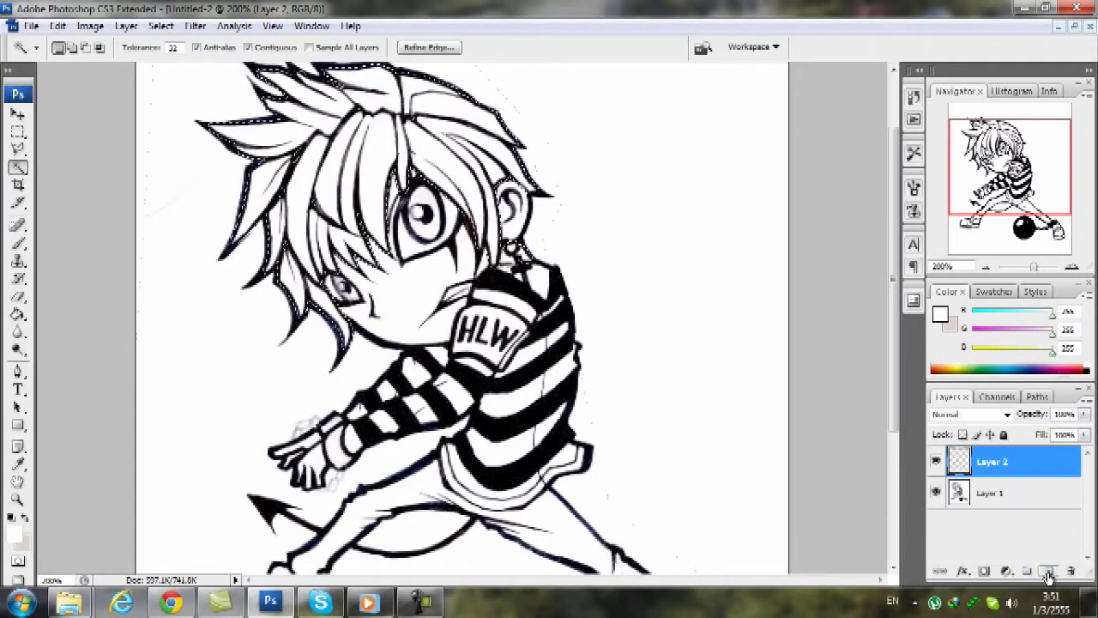
{"action": "left_click", "coordinate": [1007, 415]}
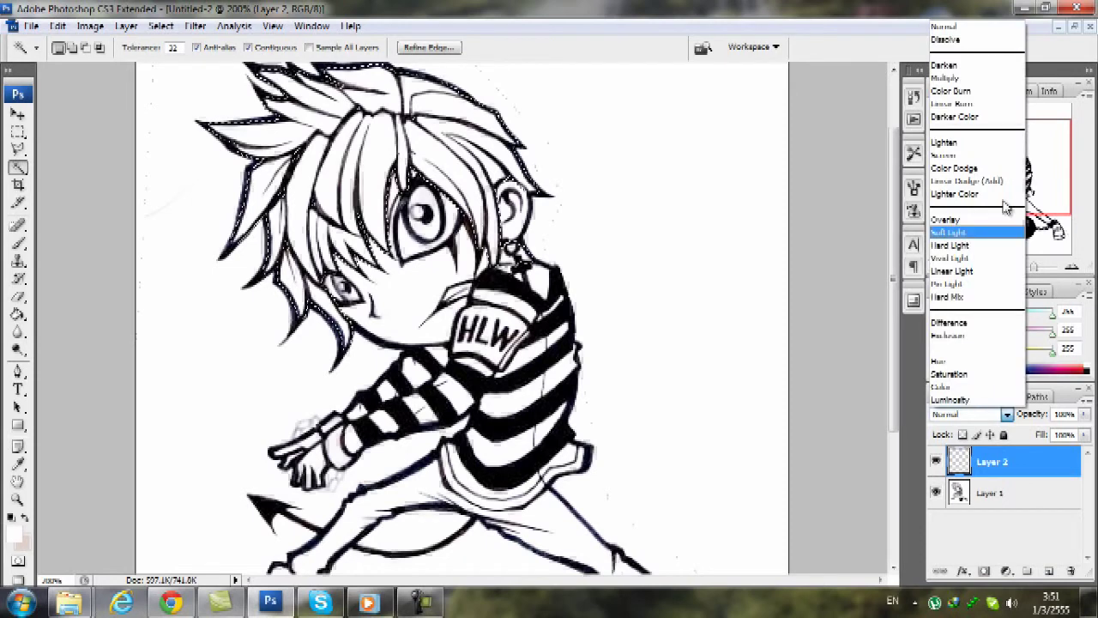
{"action": "left_click", "coordinate": [991, 82]}
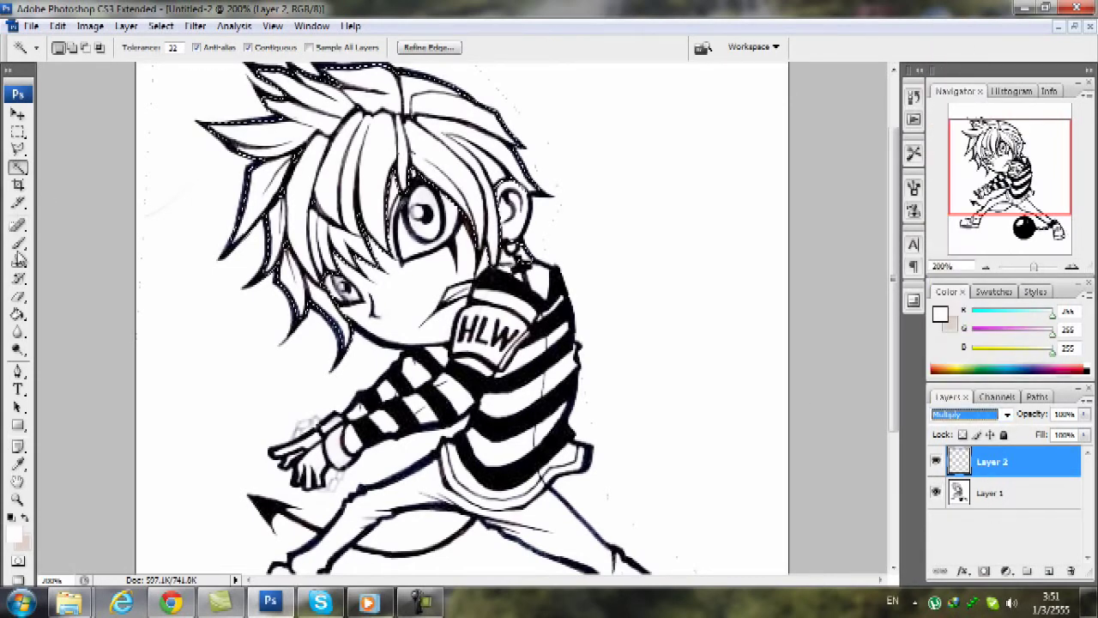
- Rename the new Multiply layer to Hair
{"action": "left_click", "coordinate": [20, 315]}
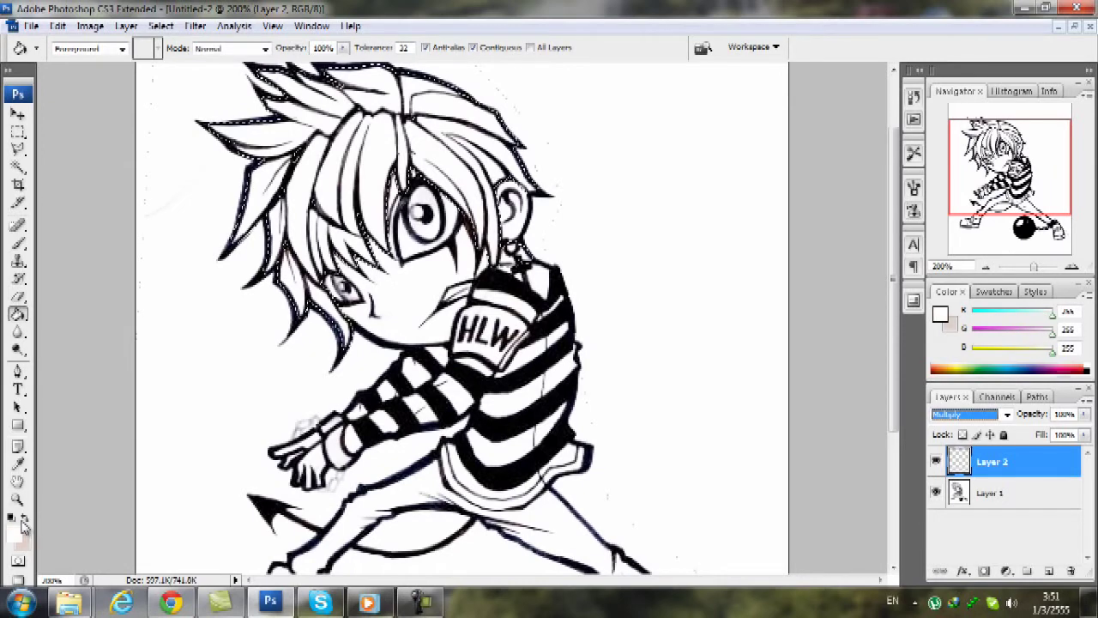
{"action": "double_click", "coordinate": [991, 463]}
{"action": "type", "text": "Hair"}
{"action": "key", "text": "Return"}
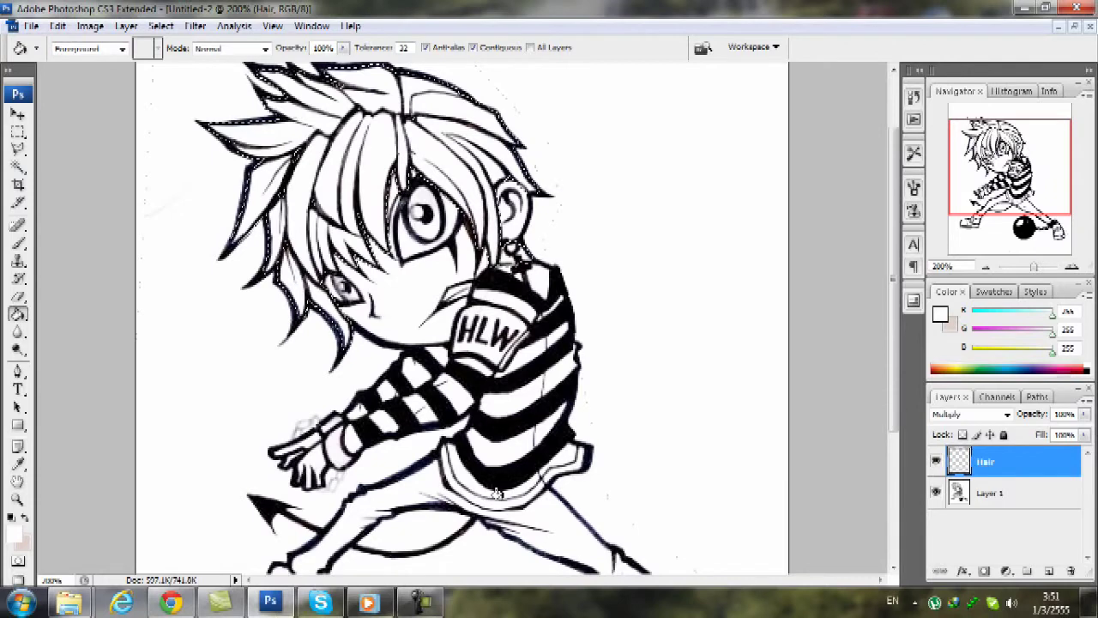
- Fill the hair selection with dark red #6c0d0d using the Paint Bucket, and remove the selection
{"action": "left_click", "coordinate": [16, 534]}
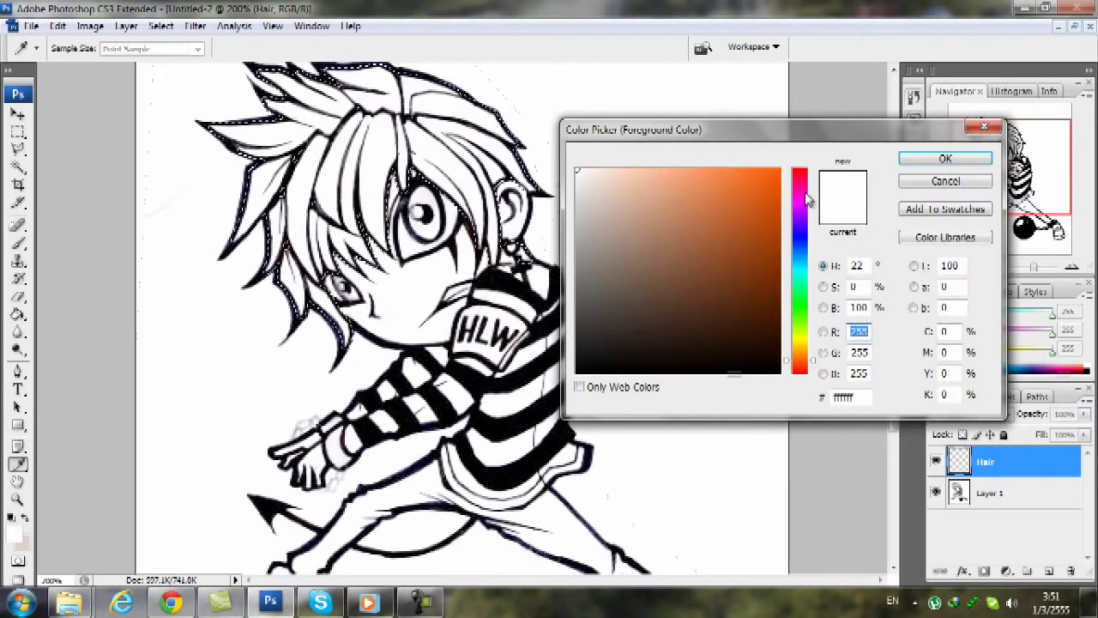
{"action": "left_click", "coordinate": [810, 170]}
{"action": "left_click", "coordinate": [754, 286]}
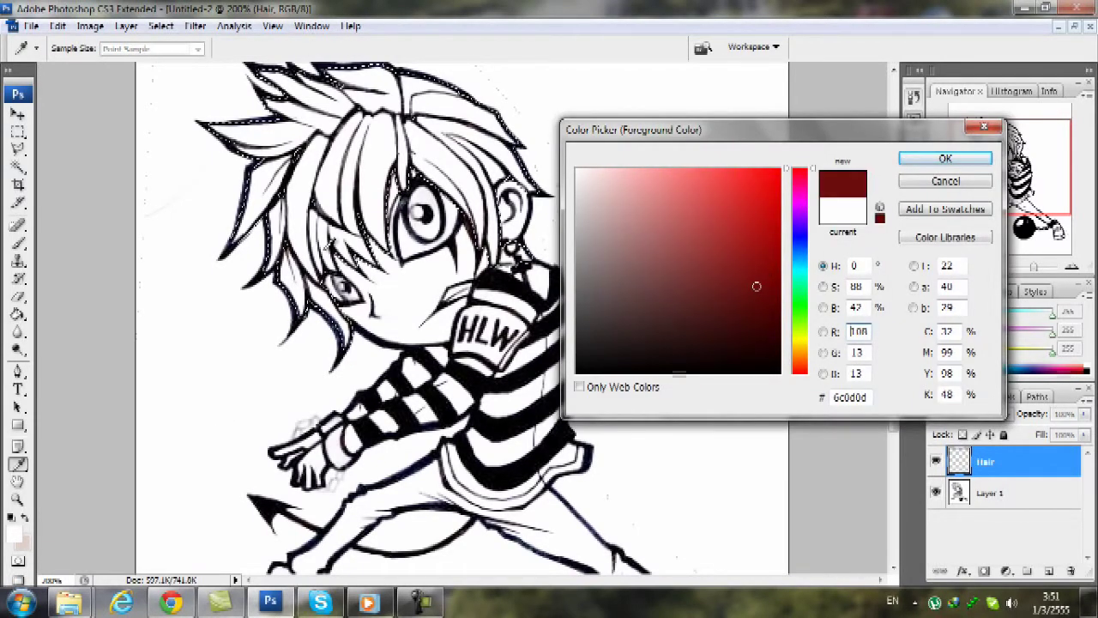
{"action": "key", "text": "Return"}
{"action": "left_click", "coordinate": [356, 171]}
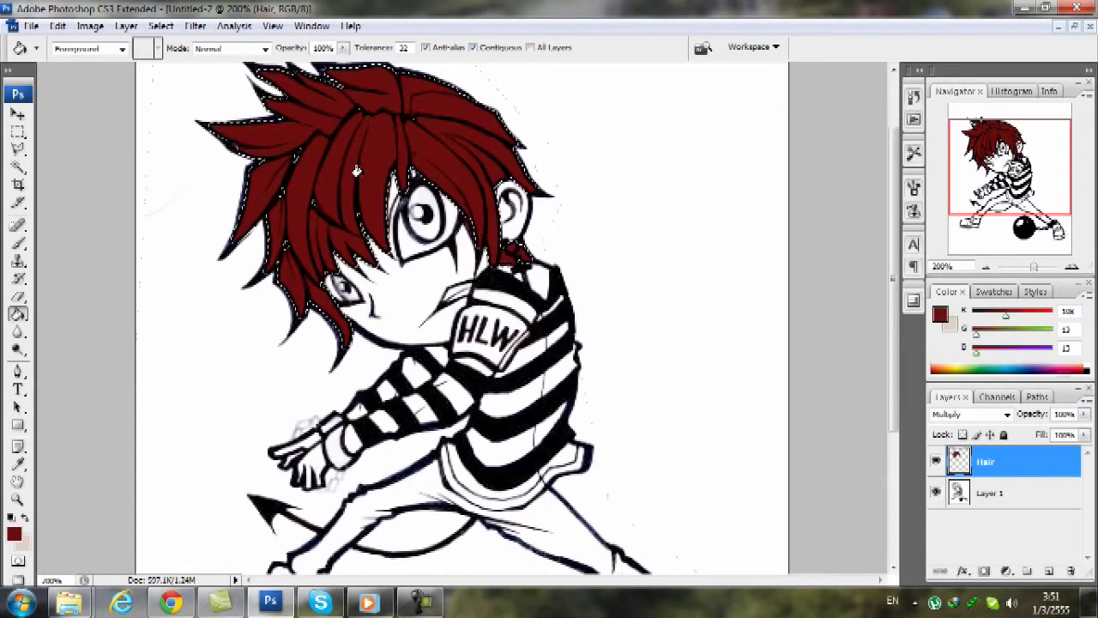
{"action": "left_click", "coordinate": [18, 132]}
{"action": "key", "text": "ctrl+minus"}
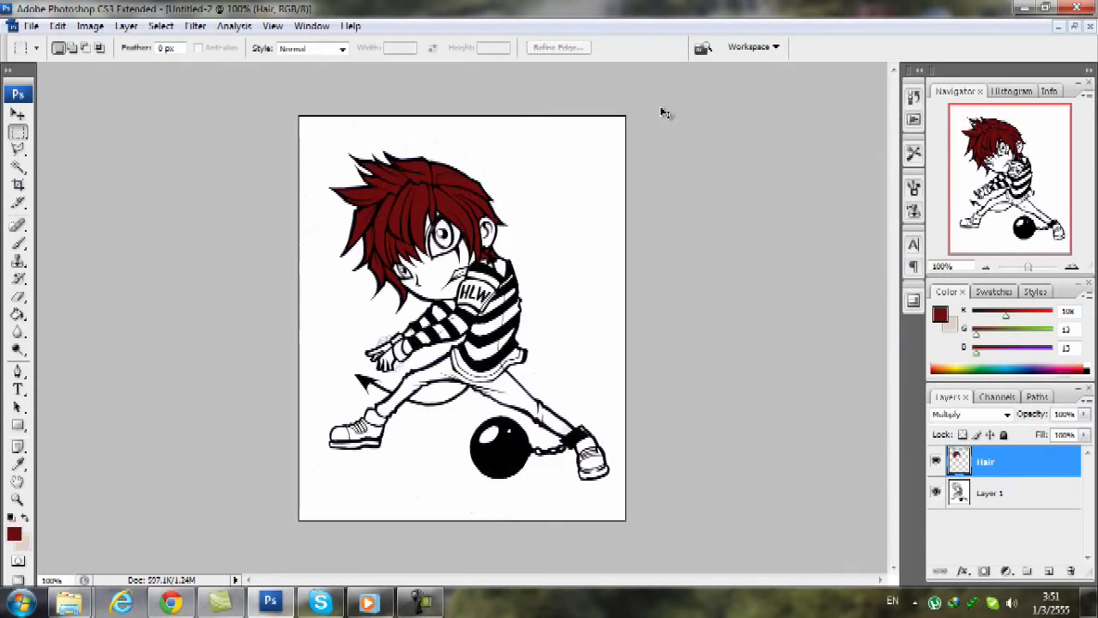
- Create a new layer above the Hair layer and set its blend mode to Multiply
{"action": "key", "text": "ctrl+plus"}
{"action": "left_click", "coordinate": [17, 167]}
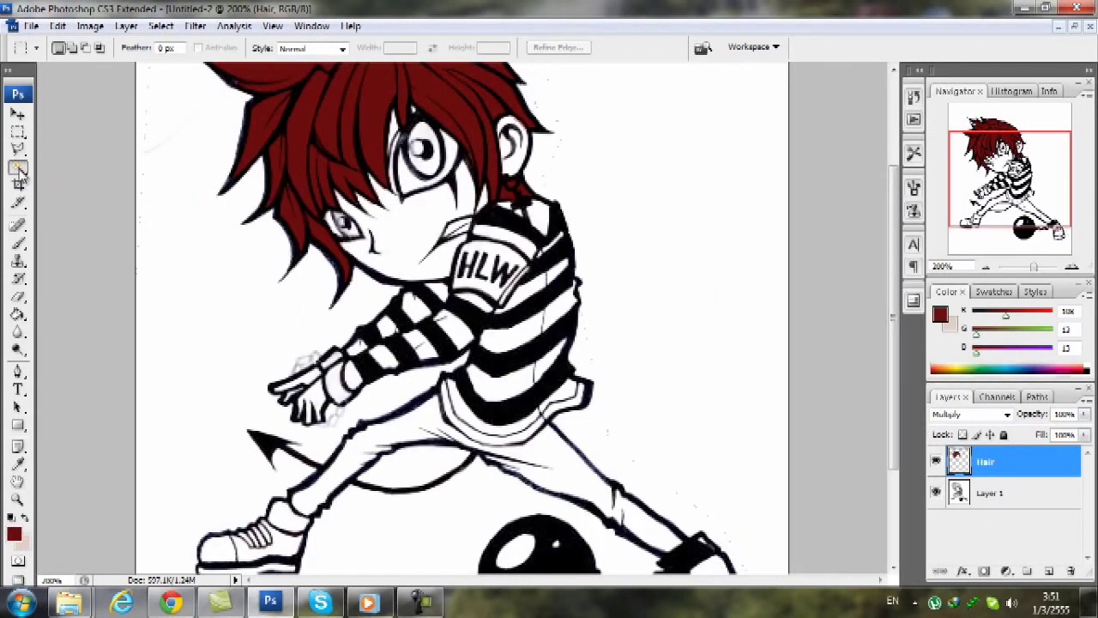
{"action": "left_click", "coordinate": [1049, 571]}
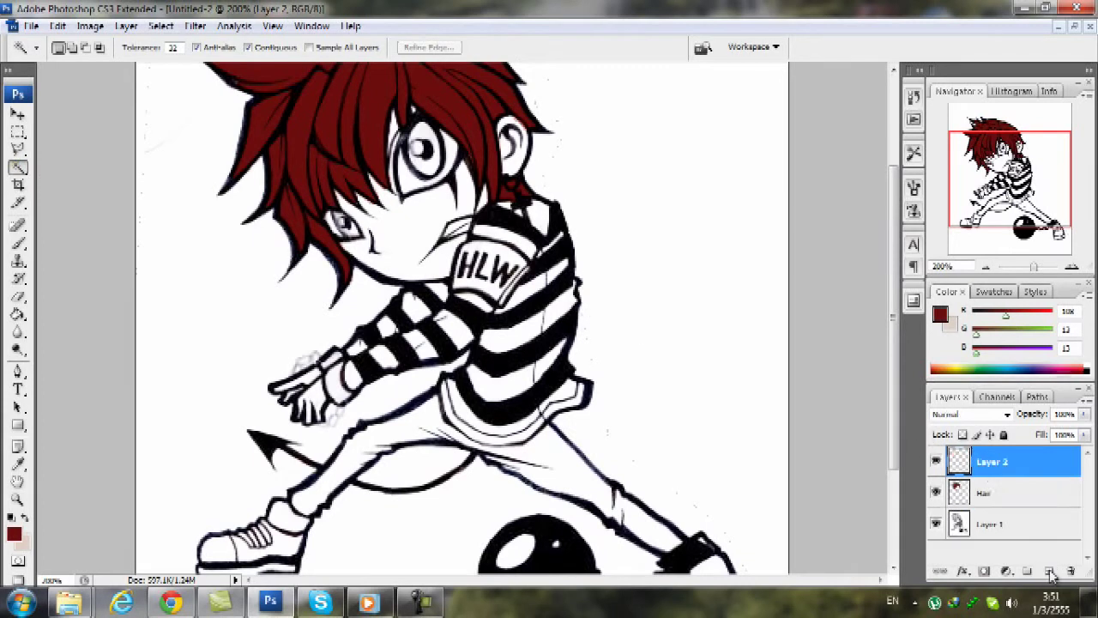
{"action": "left_click", "coordinate": [970, 414]}
{"action": "left_click", "coordinate": [961, 91]}
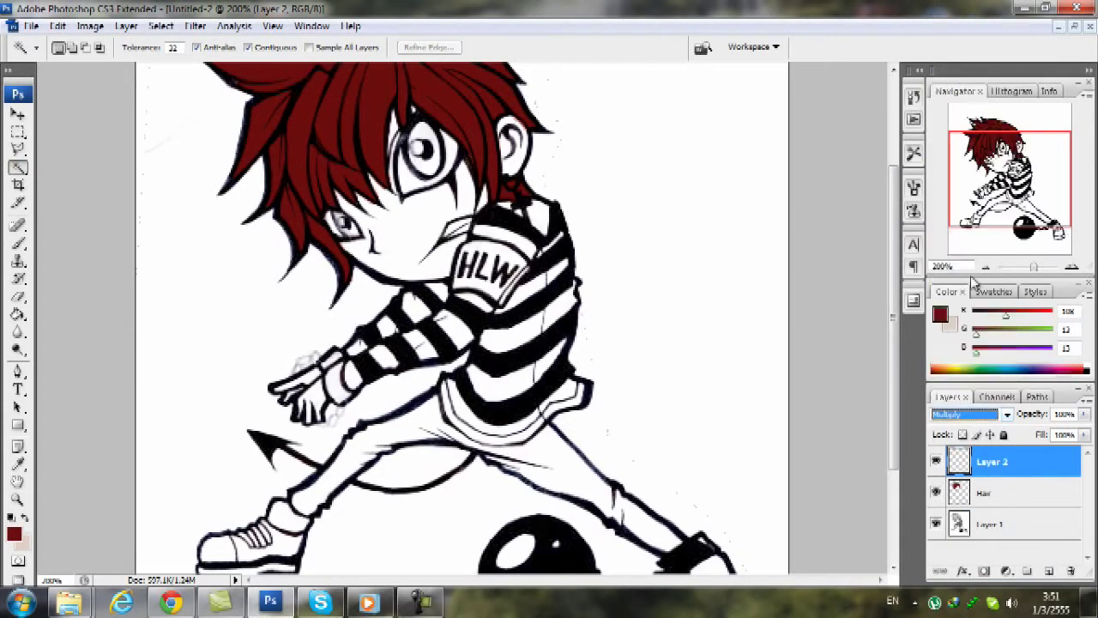
- Rename the new layer above Hair to Skin
{"action": "double_click", "coordinate": [994, 465]}
{"action": "type", "text": "Sk"}
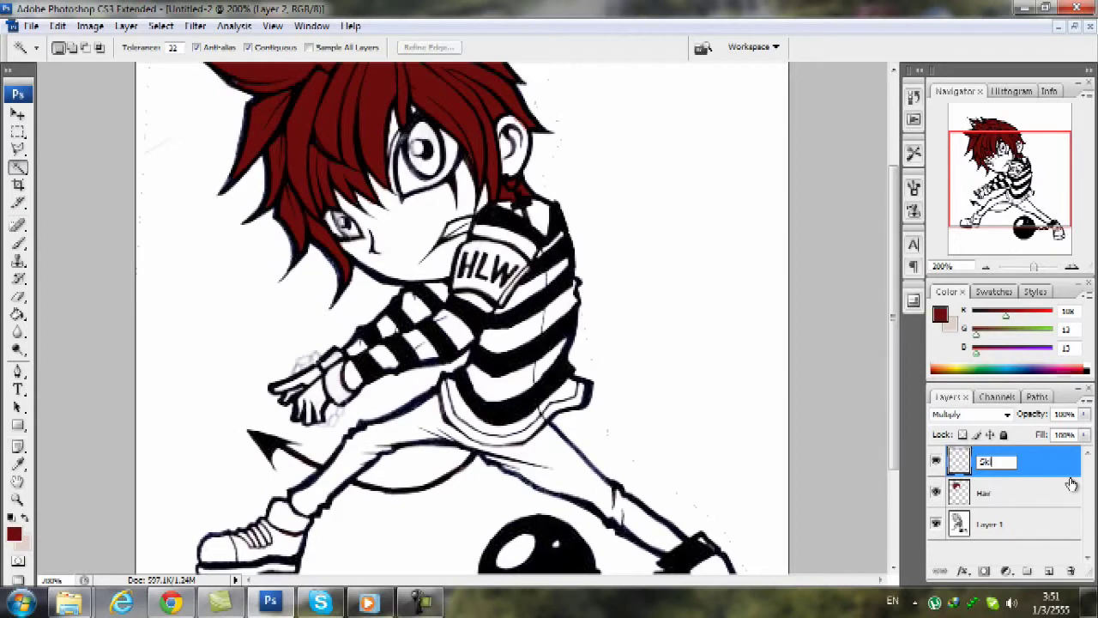
{"action": "type", "text": "in"}
{"action": "key", "text": "Return"}
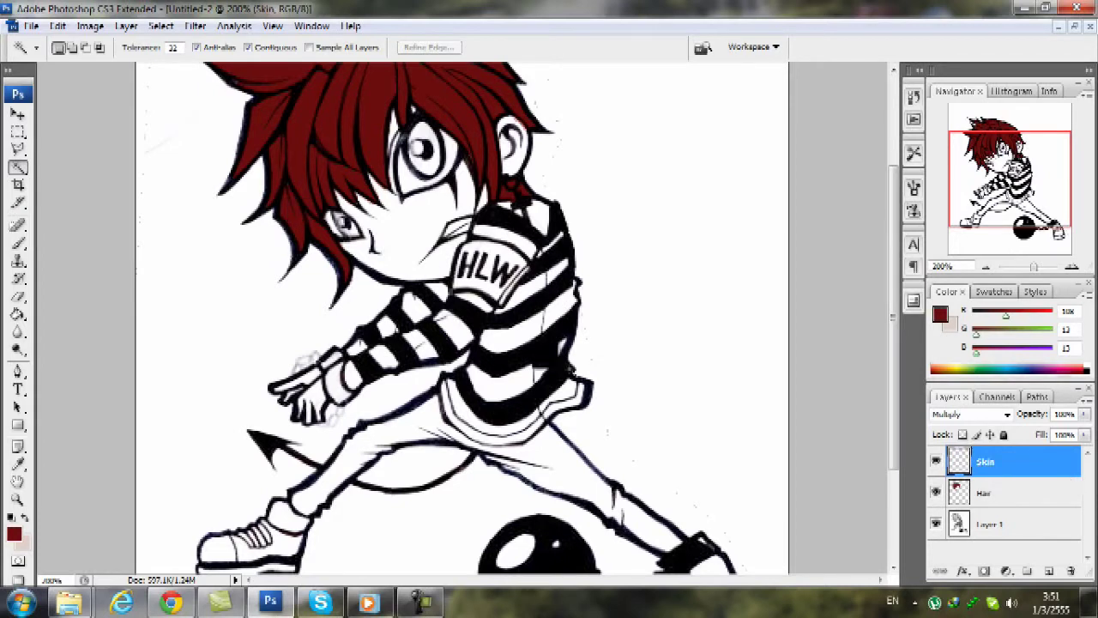
- Select the face, ear and hand areas on Layer 1 with the Magic Wand and expand the selection
{"action": "left_click", "coordinate": [977, 523]}
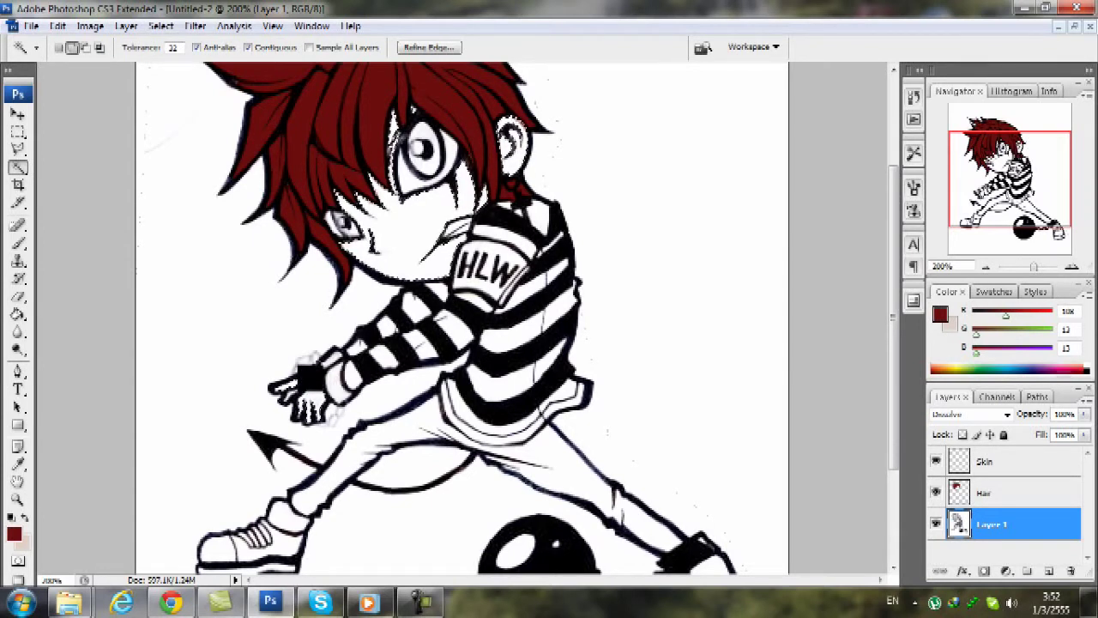
{"action": "left_click", "coordinate": [160, 25]}
{"action": "mouse_move", "coordinate": [169, 203]}
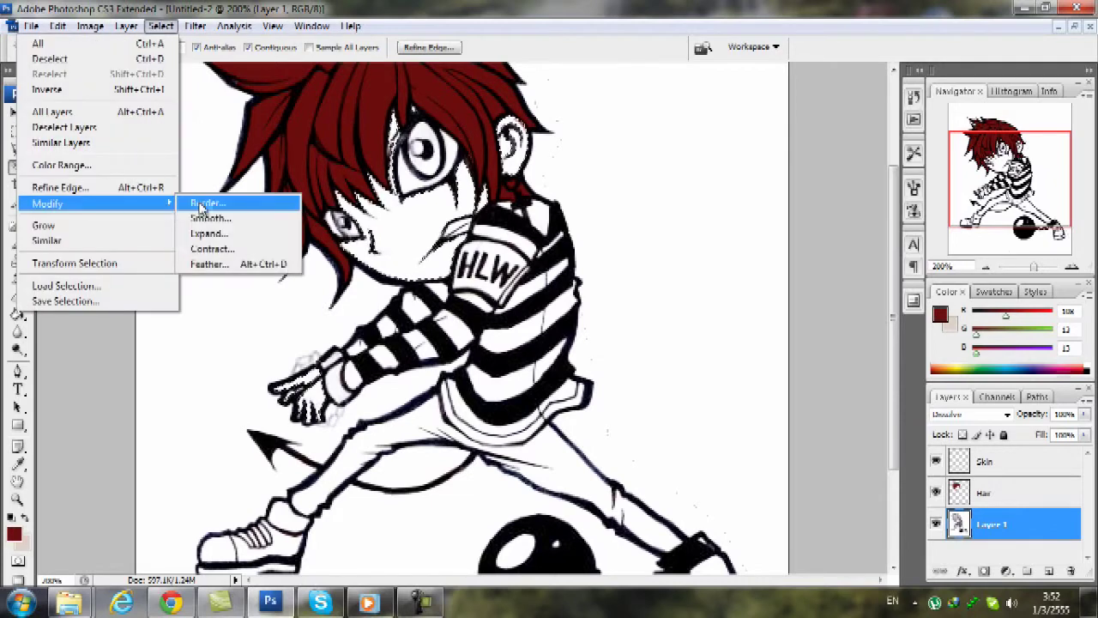
{"action": "left_click", "coordinate": [248, 240]}
{"action": "key", "text": "Return"}
- Swap the foreground and background colours and set the foreground to a light beige of RGB 212, 198, 190
{"action": "left_click", "coordinate": [18, 243]}
{"action": "left_click", "coordinate": [24, 519]}
{"action": "left_click", "coordinate": [14, 534]}
{"action": "left_click_drag", "start_coordinate": [627, 223], "coordinate": [596, 203]}
{"action": "key", "text": "Return"}
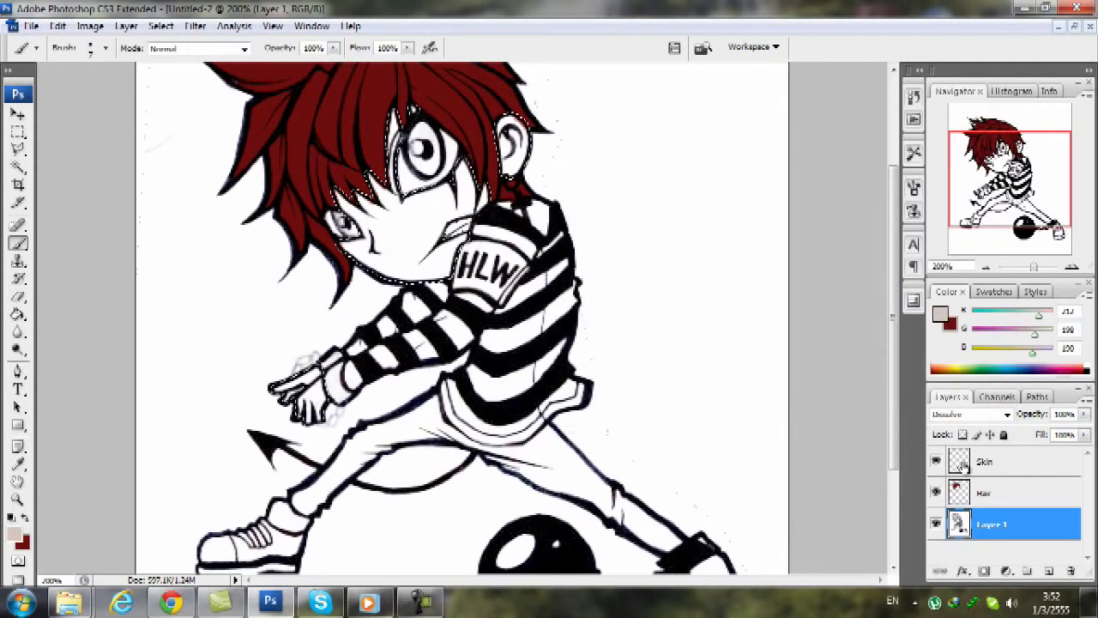
- Fill the selected skin areas with the beige on the Skin layer using the Paint Bucket, and deselect
{"action": "left_click", "coordinate": [963, 463]}
{"action": "left_click", "coordinate": [18, 314]}
{"action": "left_click", "coordinate": [404, 236]}
{"action": "left_click", "coordinate": [18, 131]}
{"action": "key", "text": "ctrl+d"}
- Examine the skin fill around the face, ear and hand up close for small unpainted gaps
{"action": "key", "text": "b"}
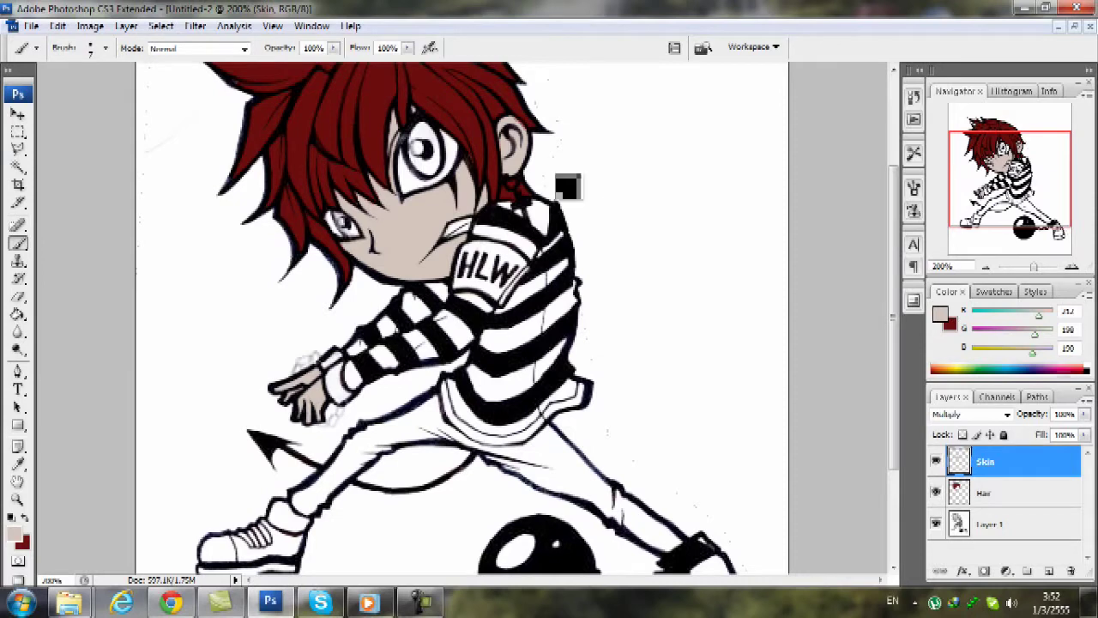
{"action": "right_click", "coordinate": [19, 245]}
{"action": "left_click", "coordinate": [53, 243]}
{"action": "key", "text": "ctrl+plus"}
{"action": "key", "text": "ctrl+plus"}
{"action": "scroll", "coordinate": [399, 245], "scroll_direction": "up", "scroll_amount": 5}
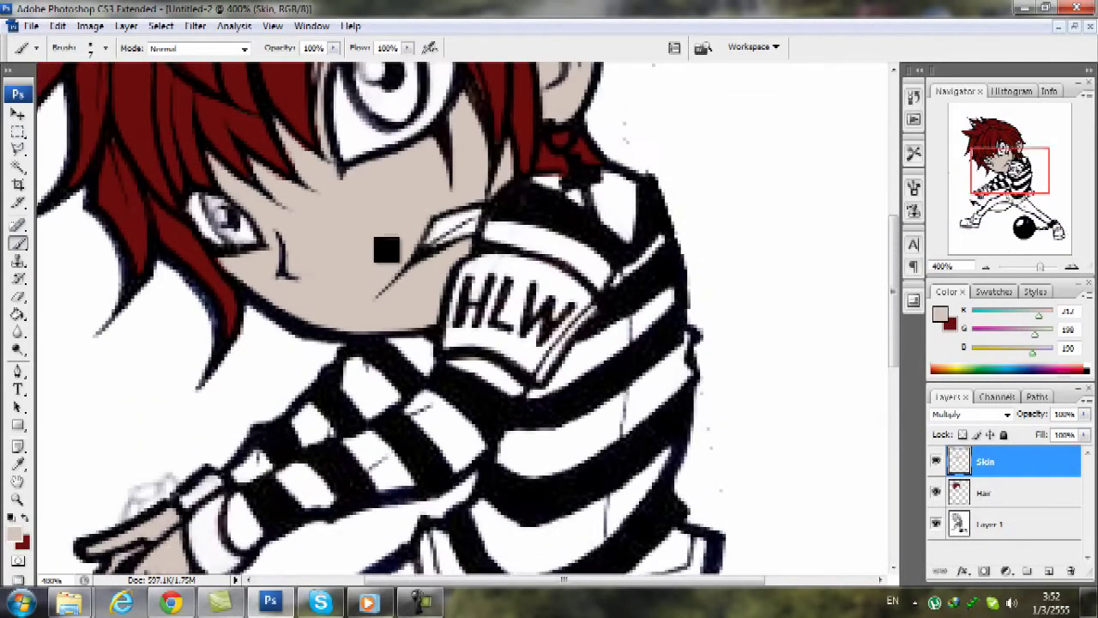
{"action": "key", "text": "ctrl+plus"}
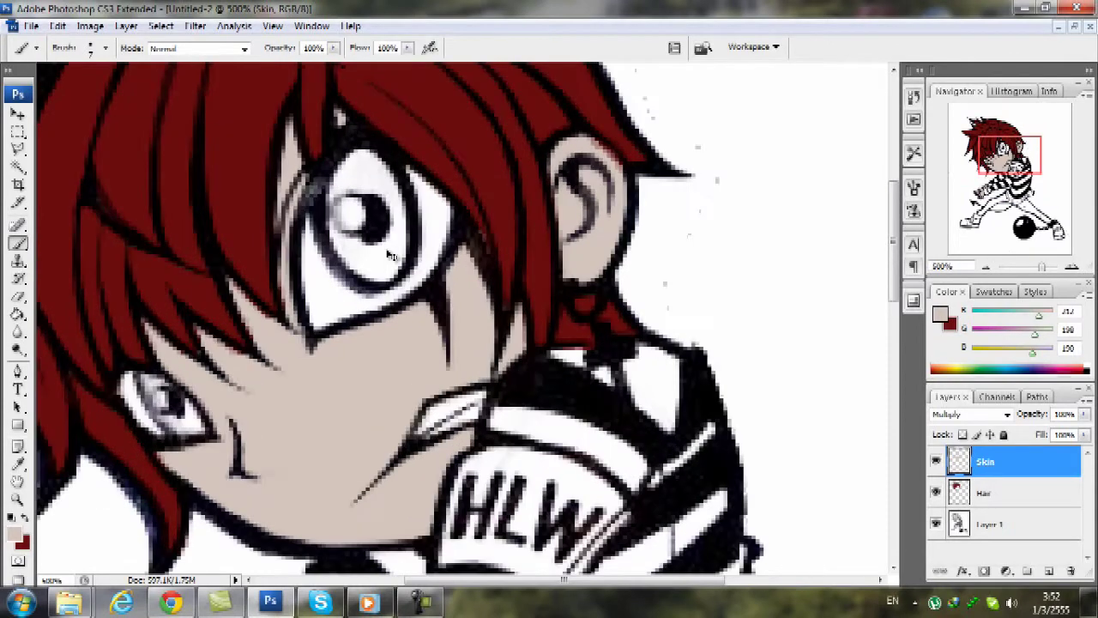
{"action": "key", "text": "ctrl+minus"}
{"action": "key", "text": "ctrl+minus"}
{"action": "key", "text": "ctrl+minus"}
{"action": "key", "text": "ctrl+plus"}
{"action": "key", "text": "ctrl+minus"}
{"action": "scroll", "coordinate": [377, 249], "scroll_direction": "down", "scroll_amount": 3}
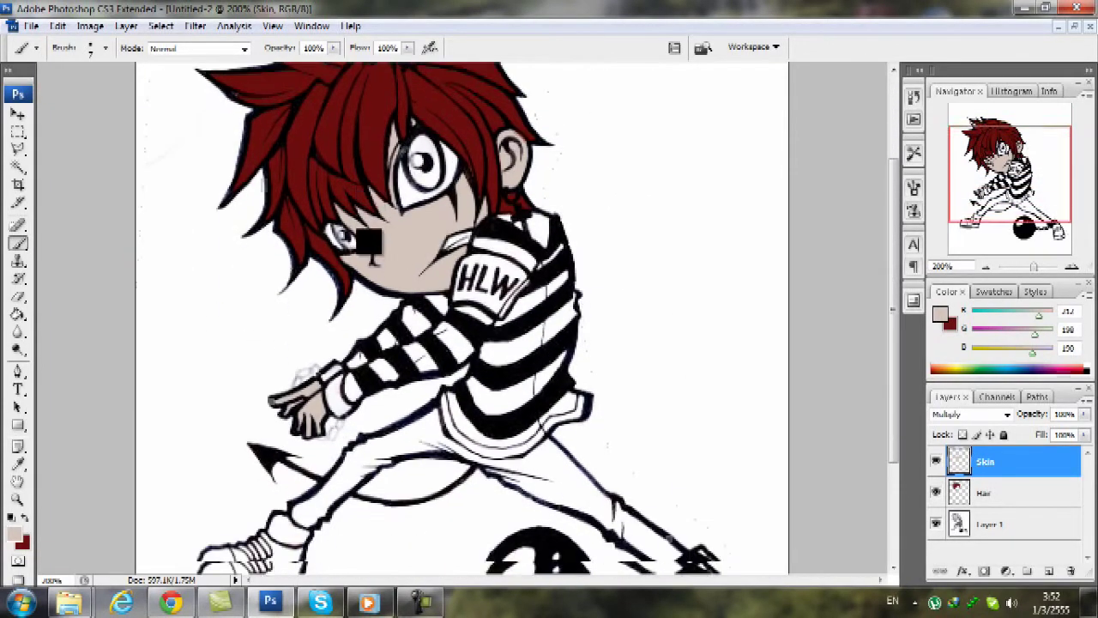
{"action": "scroll", "coordinate": [300, 406], "scroll_direction": "down", "scroll_amount": 2}
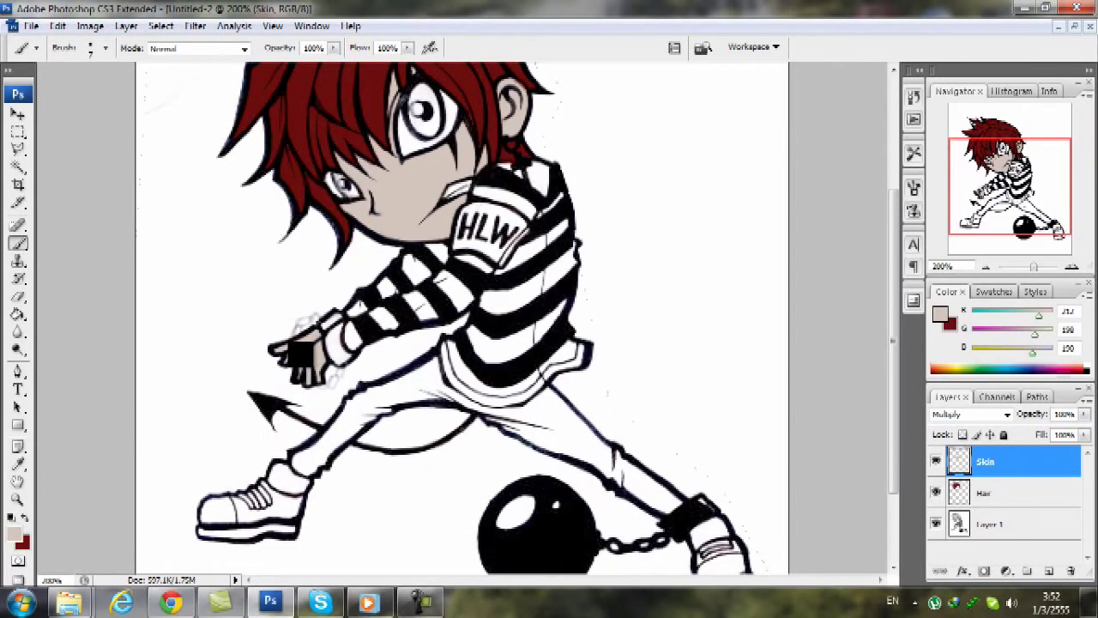
{"action": "key", "text": "ctrl+minus"}
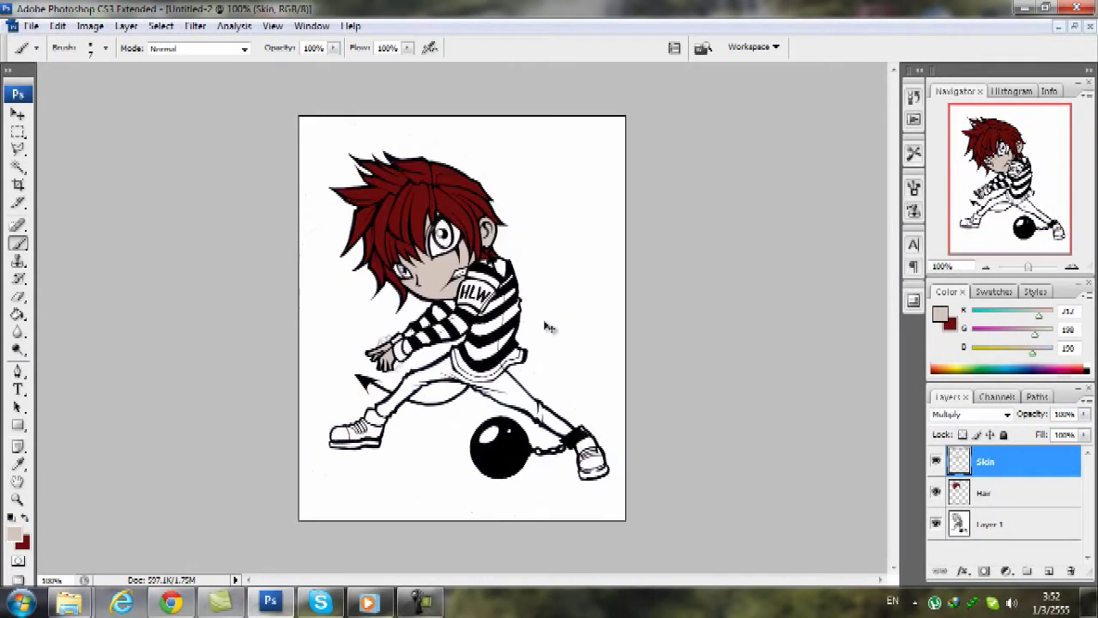
- Select the trouser areas of both legs on Layer 1 with the Magic Wand
{"action": "left_click", "coordinate": [19, 167]}
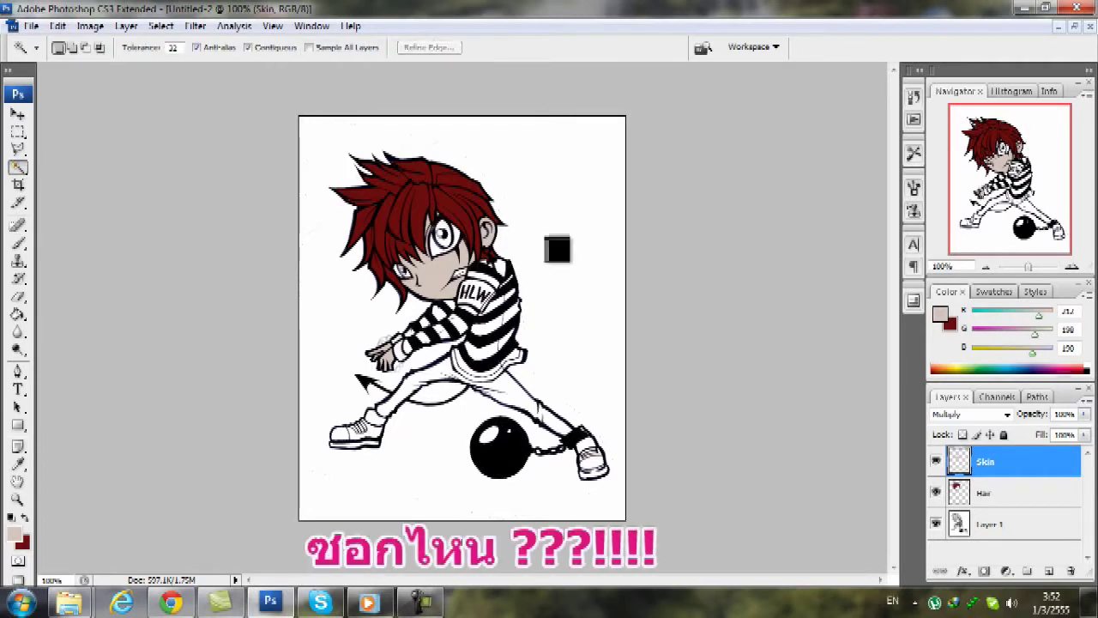
{"action": "left_click", "coordinate": [989, 525]}
{"action": "left_click", "coordinate": [519, 403]}
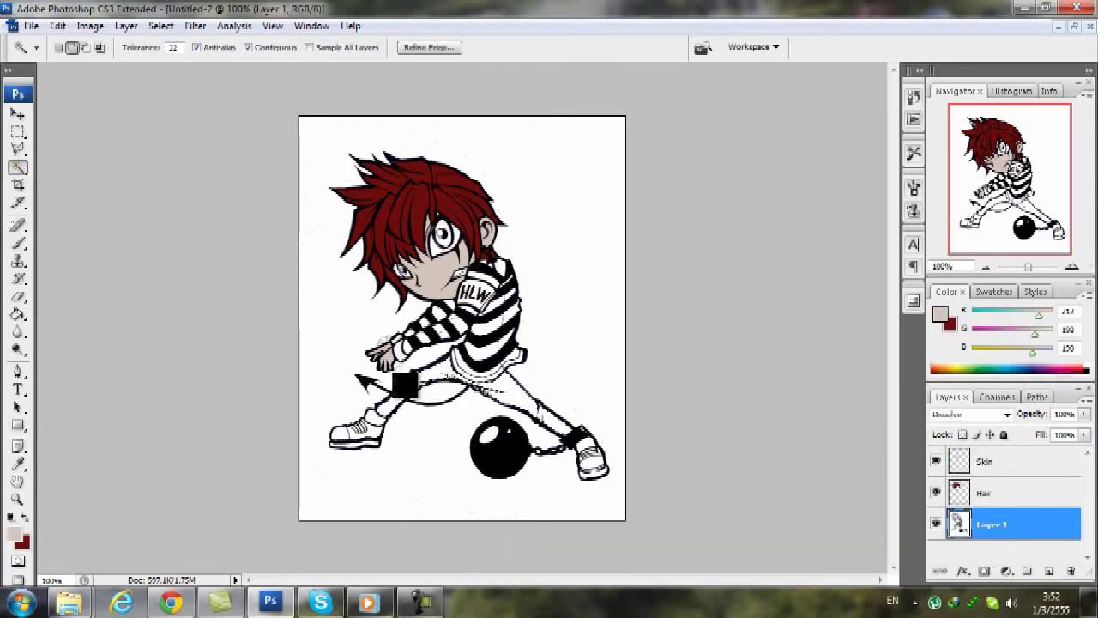
- Create a new layer above Layer 1 and name it "pant"
{"action": "left_click", "coordinate": [1048, 572]}
{"action": "double_click", "coordinate": [991, 525]}
{"action": "type", "text": "paint"}
{"action": "key", "text": "Return"}
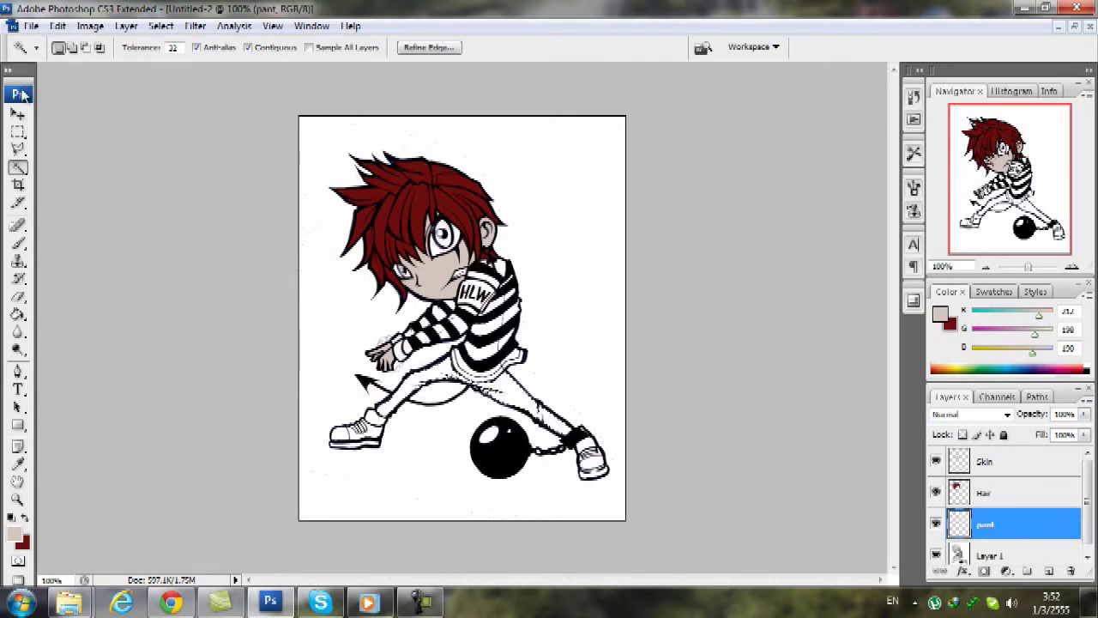
- Set the foreground to a grey-brown of RGB 117, 108, 103 and fill the selected trousers on the pant layer with the Paint Bucket
{"action": "left_click", "coordinate": [17, 314]}
{"action": "left_click", "coordinate": [14, 533]}
{"action": "mouse_move", "coordinate": [642, 305]}
{"action": "left_mouse_down"}
{"action": "mouse_move", "coordinate": [600, 294]}
{"action": "mouse_move", "coordinate": [601, 279]}
{"action": "left_mouse_up"}
{"action": "key", "text": "Return"}
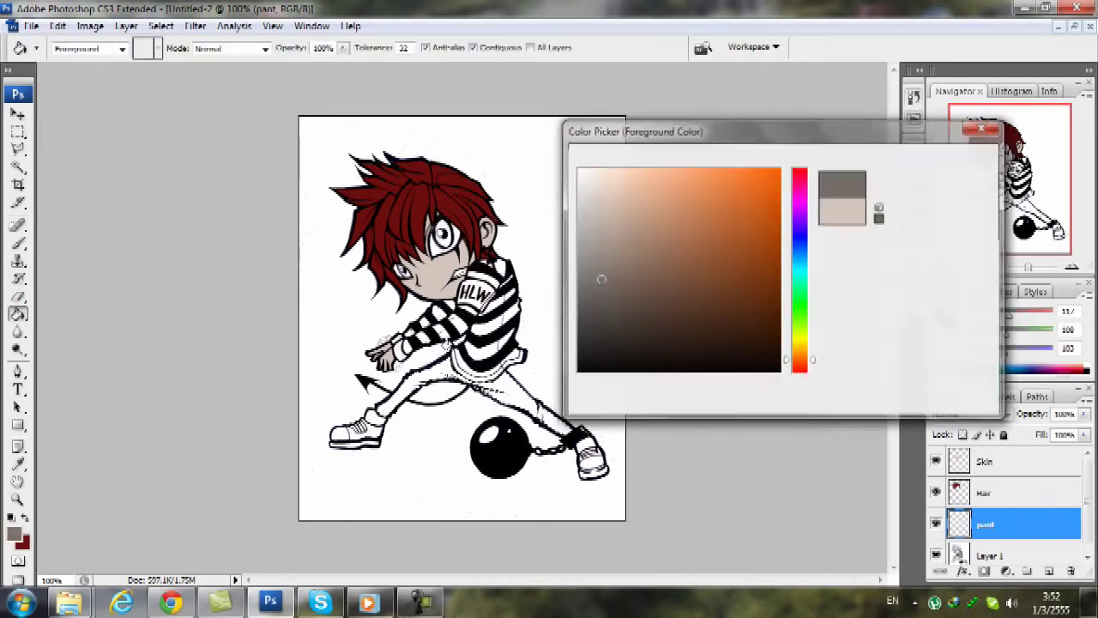
{"action": "left_click", "coordinate": [522, 397]}
- Set the pant layer's blend mode to Multiply and deselect the trousers
{"action": "left_click", "coordinate": [970, 413]}
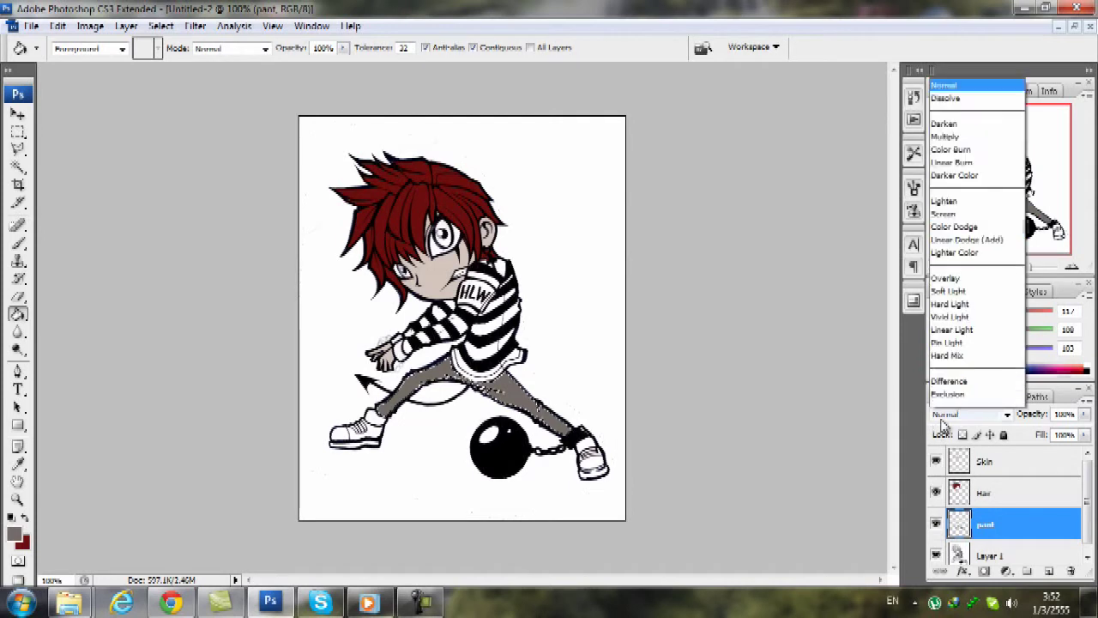
{"action": "left_click", "coordinate": [965, 80]}
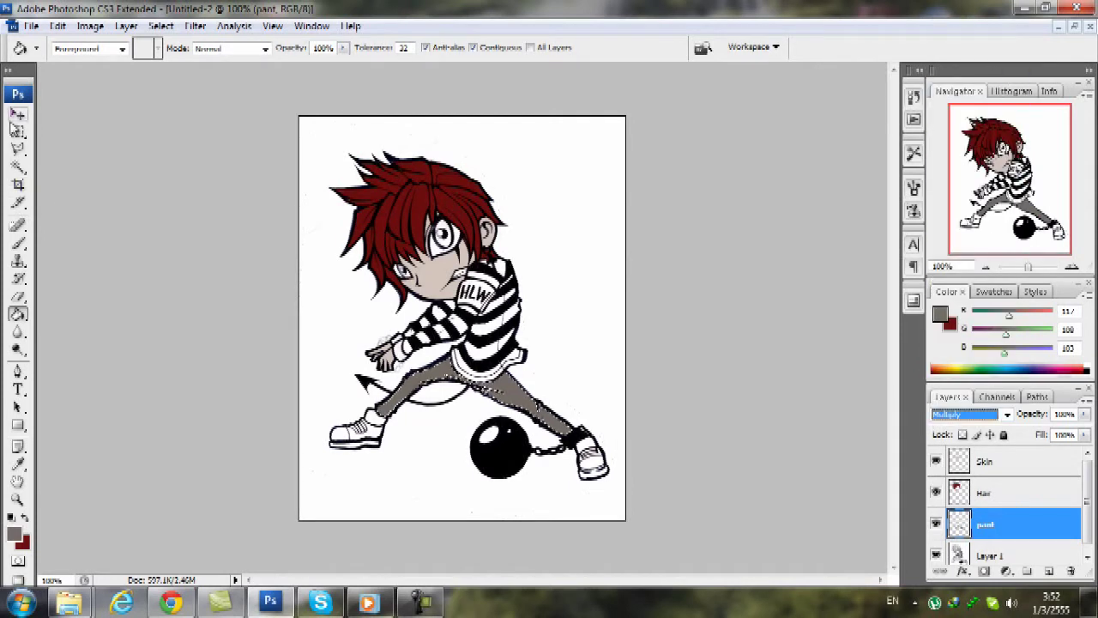
{"action": "left_click", "coordinate": [17, 132]}
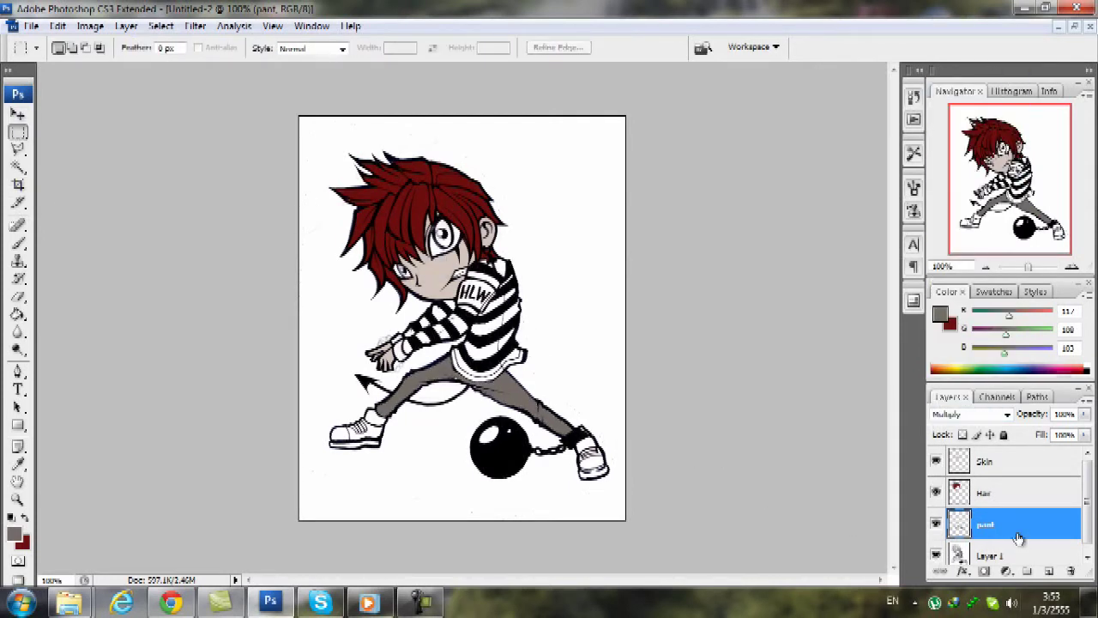
- Switch the Hair layer's blend mode to Normal to compare how its colour covers the lines
{"action": "left_click", "coordinate": [17, 243]}
{"action": "key", "text": "ctrl+plus"}
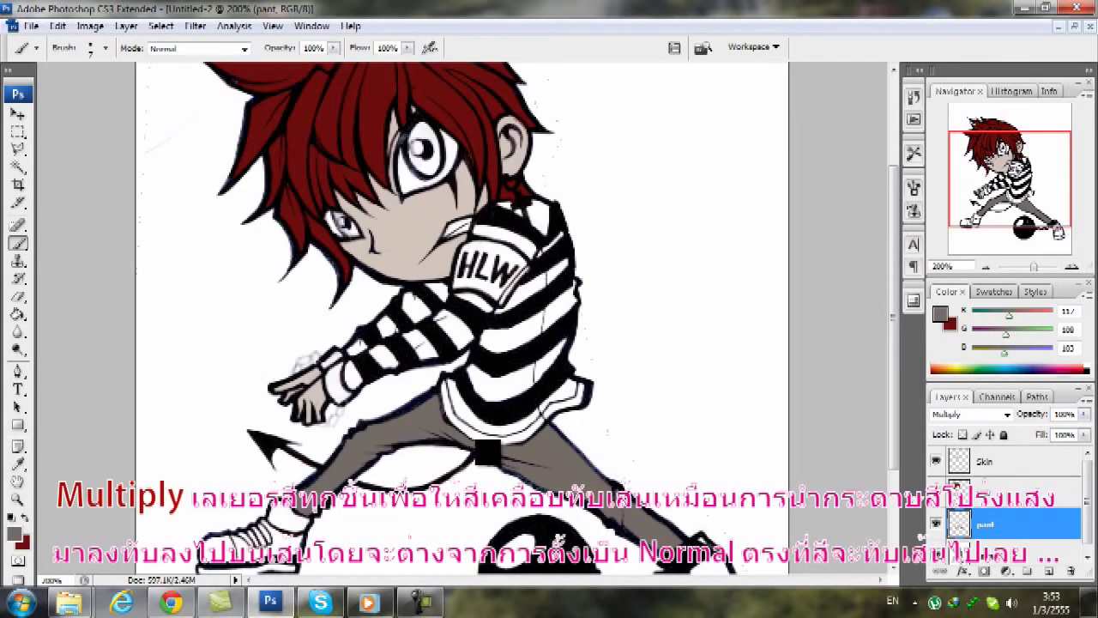
{"action": "key", "text": "ctrl+minus"}
{"action": "key", "text": "ctrl+plus"}
{"action": "scroll", "coordinate": [378, 246], "scroll_direction": "up", "scroll_amount": 2}
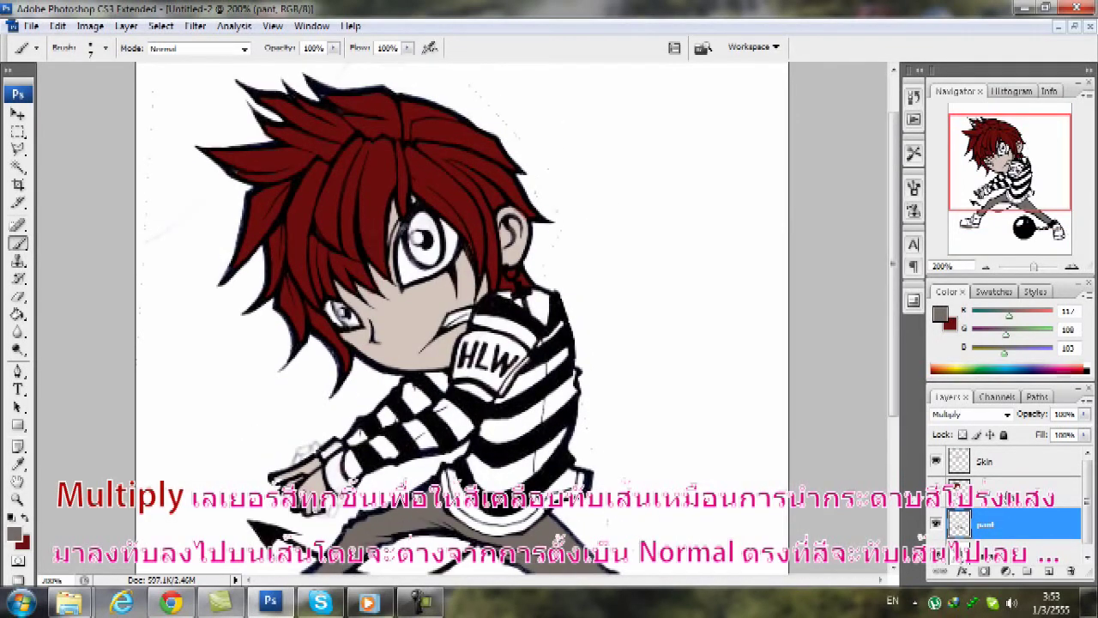
{"action": "left_click", "coordinate": [1004, 495]}
{"action": "left_click", "coordinate": [976, 415]}
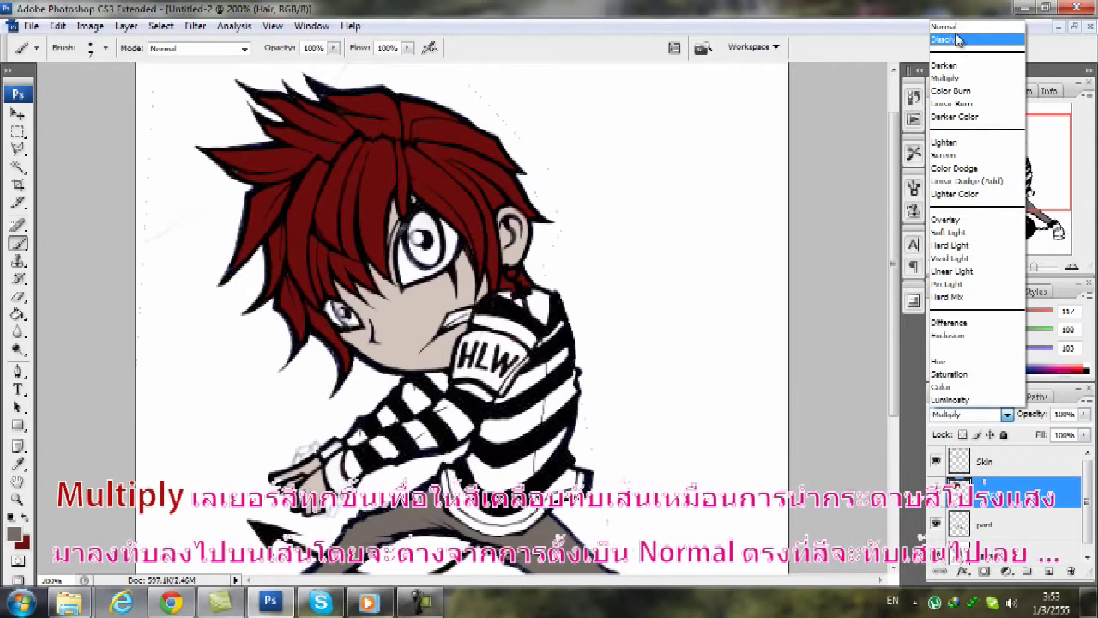
{"action": "left_click", "coordinate": [952, 26]}
{"action": "key", "text": "ctrl+minus"}
{"action": "key", "text": "ctrl+plus"}
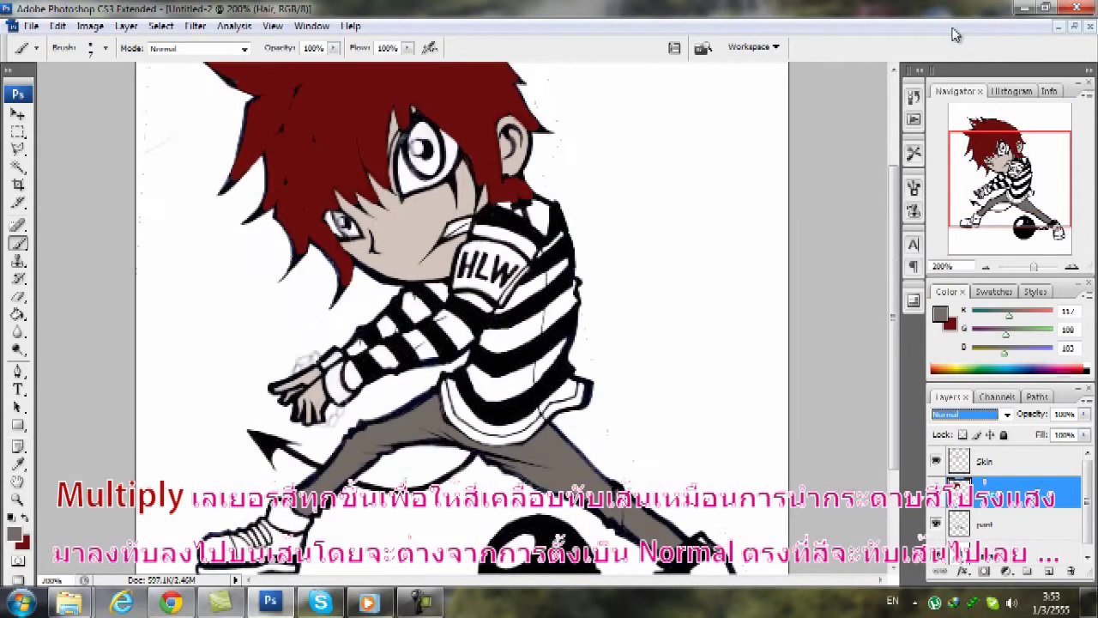
{"action": "left_click", "coordinate": [1008, 415]}
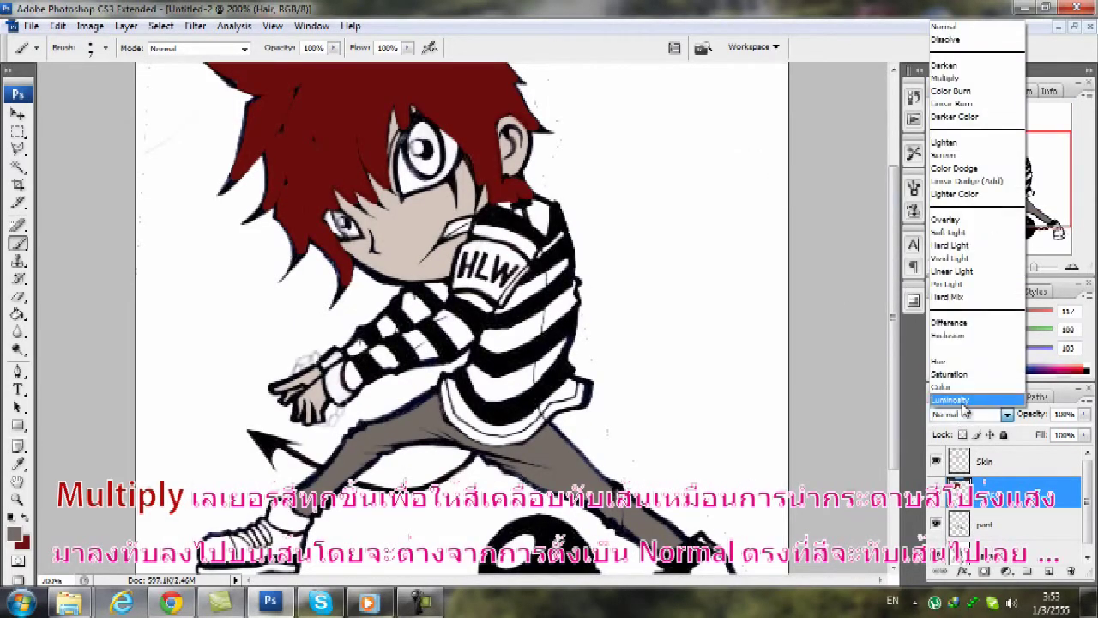
{"action": "left_click", "coordinate": [951, 32]}
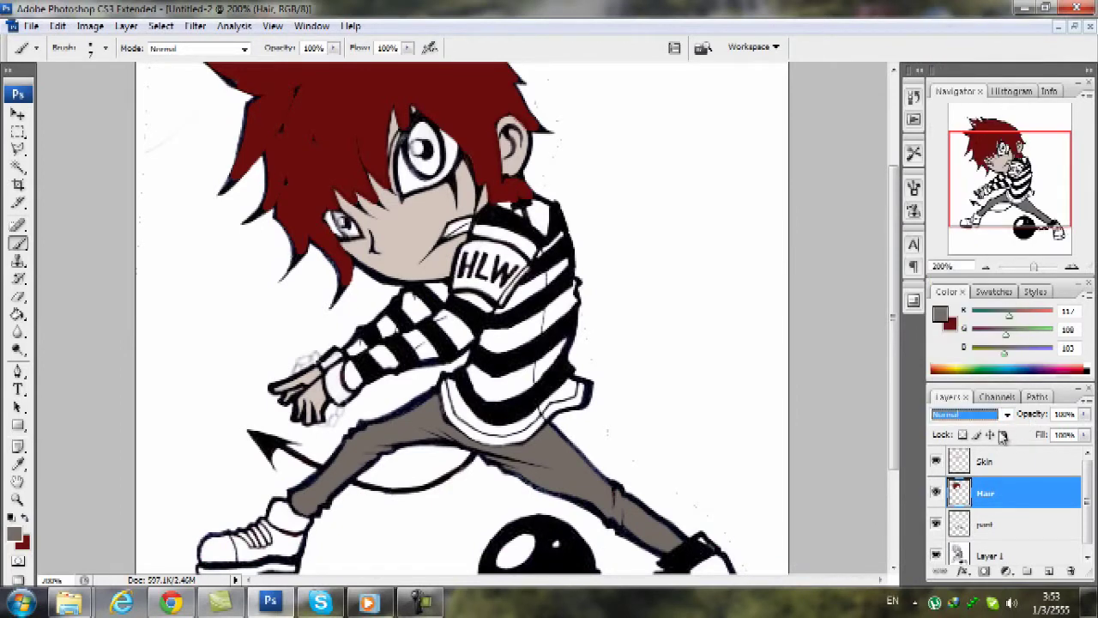
- Return the Hair layer to Multiply and cycle its blend mode on to Darker Color
{"action": "left_click", "coordinate": [992, 415]}
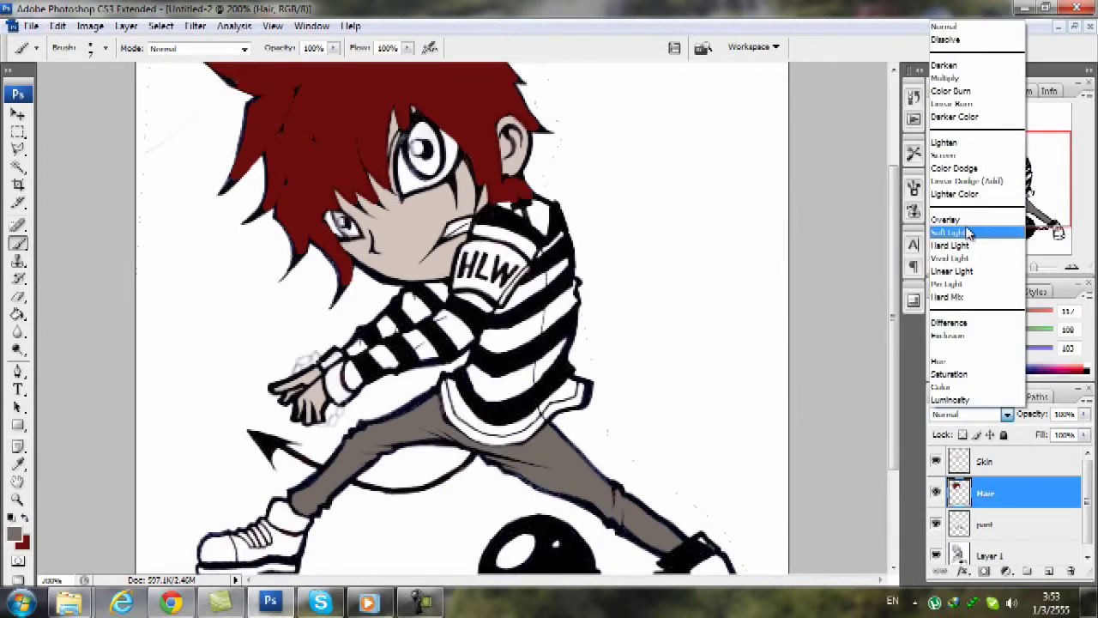
{"action": "left_click", "coordinate": [950, 77]}
{"action": "key", "text": "ctrl+minus"}
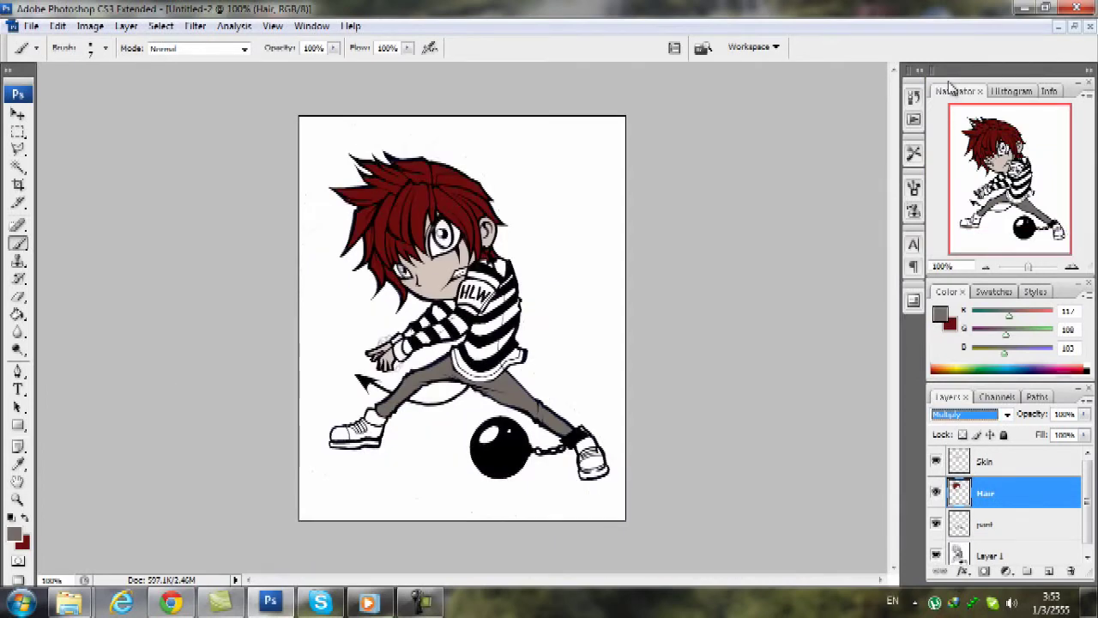
{"action": "key", "text": "ctrl+plus"}
{"action": "scroll", "coordinate": [612, 400], "scroll_direction": "down", "scroll_amount": 3}
- Select the white wrist cuff areas on Layer 1 with the Magic Wand and modify the selection's edge
{"action": "left_click", "coordinate": [19, 168]}
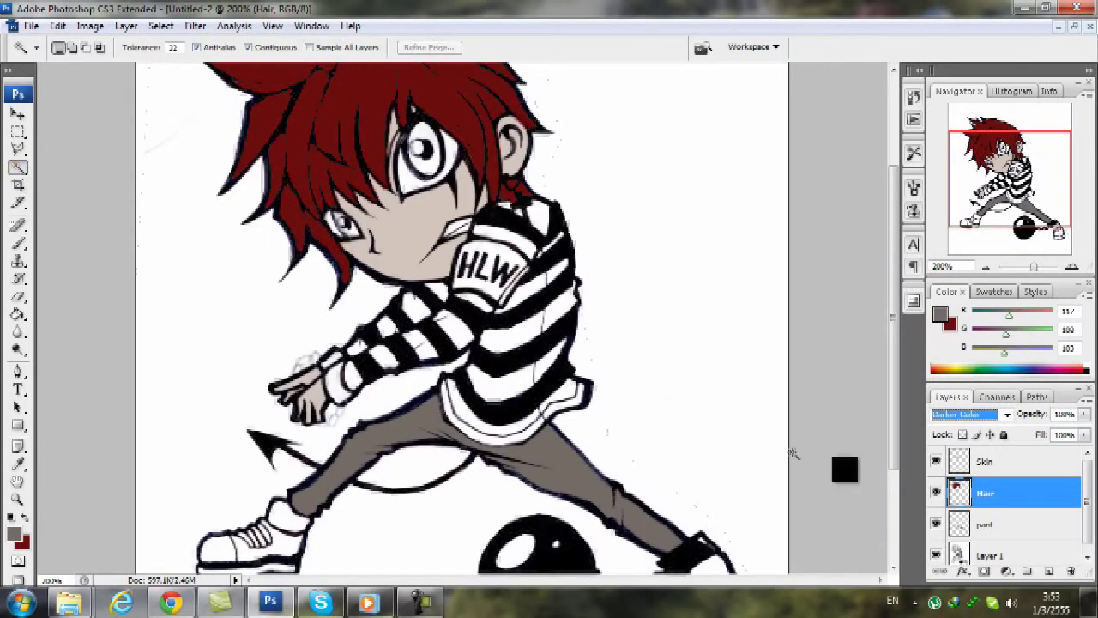
{"action": "left_click", "coordinate": [1034, 556]}
{"action": "left_click", "coordinate": [314, 378]}
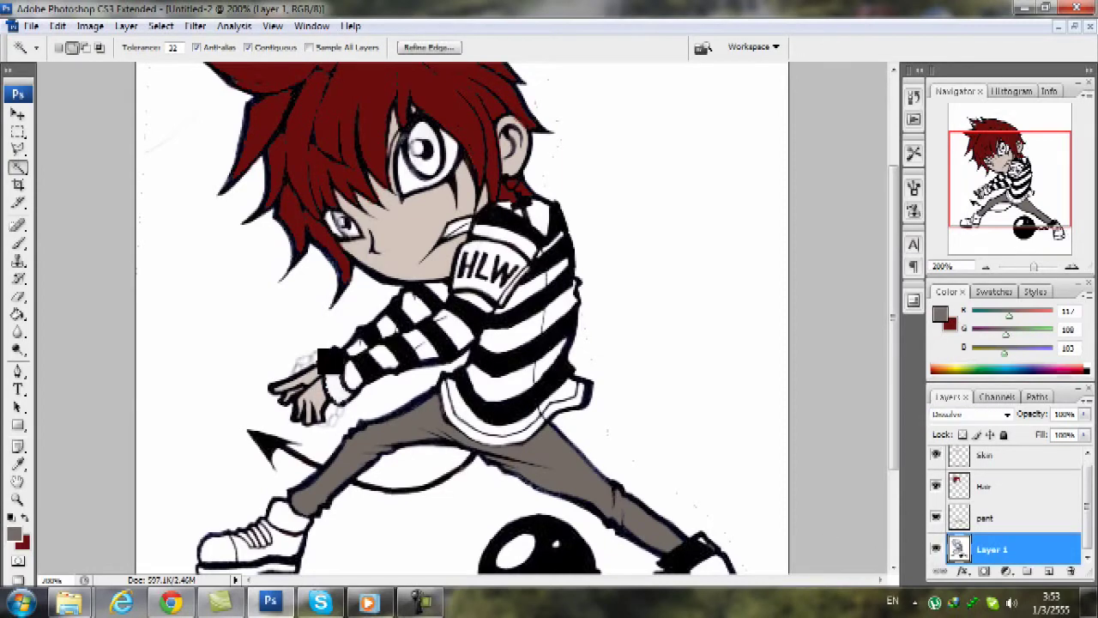
{"action": "left_click", "coordinate": [160, 25]}
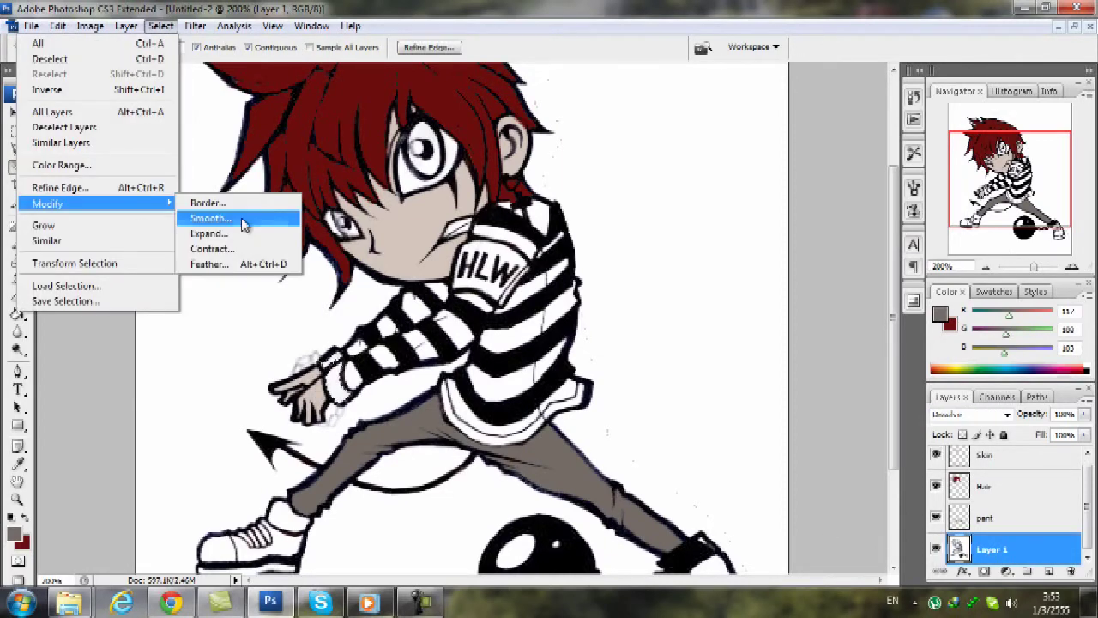
{"action": "left_click", "coordinate": [233, 216]}
- Fill the selected wrist cuff on Layer 1 with black of RGB 0, 0, 0 and deselect
{"action": "left_click", "coordinate": [19, 314]}
{"action": "left_click", "coordinate": [13, 534]}
{"action": "left_click_drag", "start_coordinate": [589, 312], "coordinate": [704, 375]}
{"action": "key", "text": "Return"}
{"action": "left_click", "coordinate": [324, 386]}
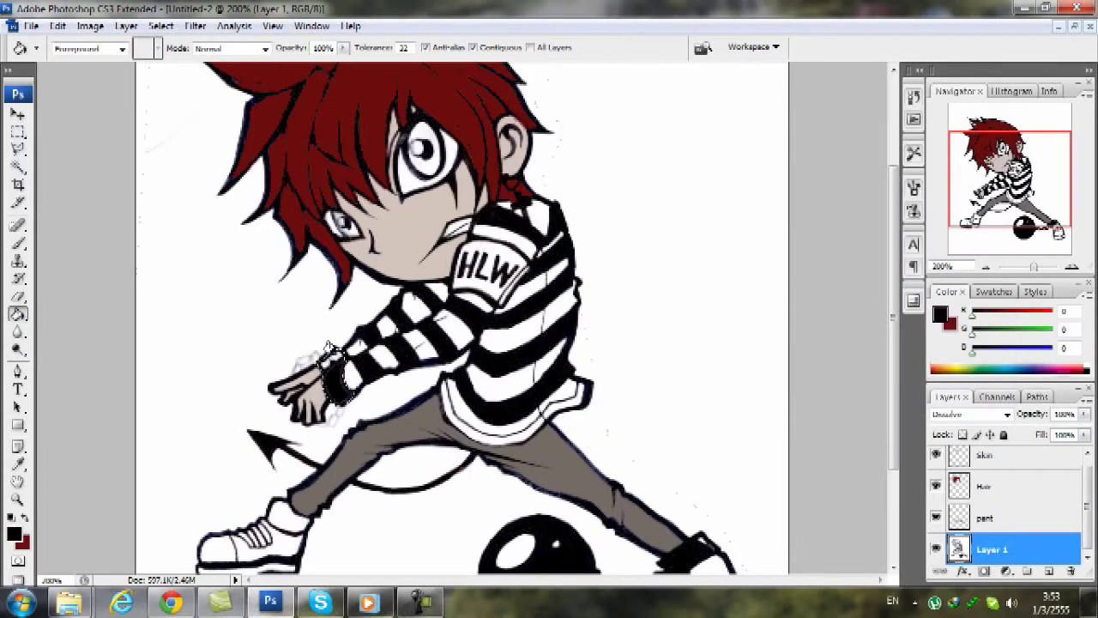
{"action": "left_click", "coordinate": [19, 244]}
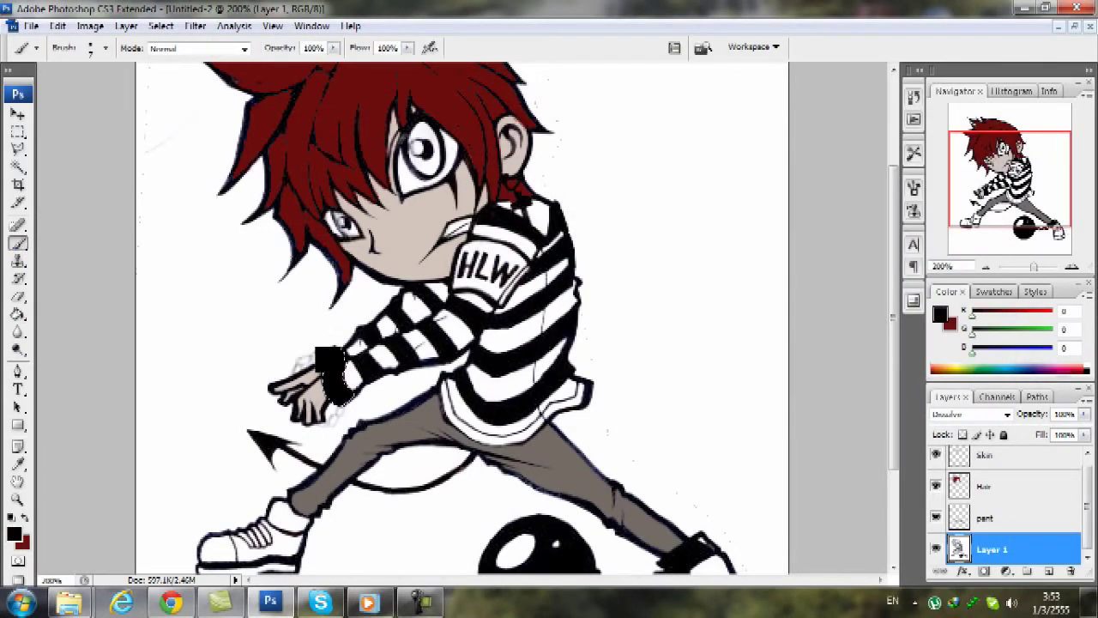
{"action": "left_click", "coordinate": [17, 131]}
{"action": "key", "text": "ctrl+minus"}
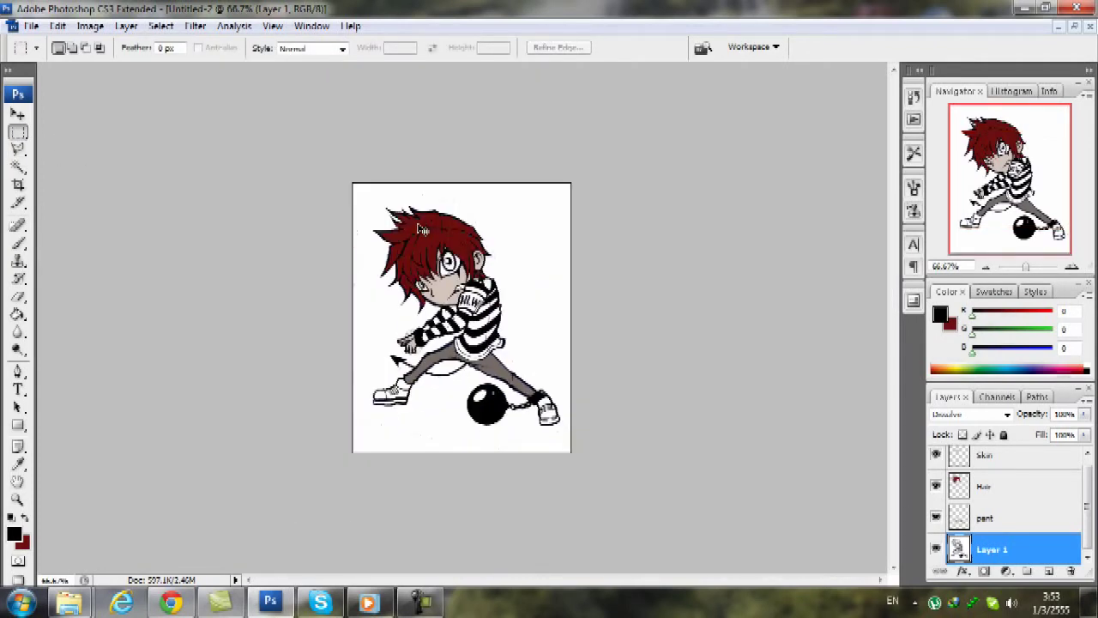
- Select the irises of both eyes on Layer 1 with the Magic Wand and expand the selection
{"action": "left_click", "coordinate": [18, 168]}
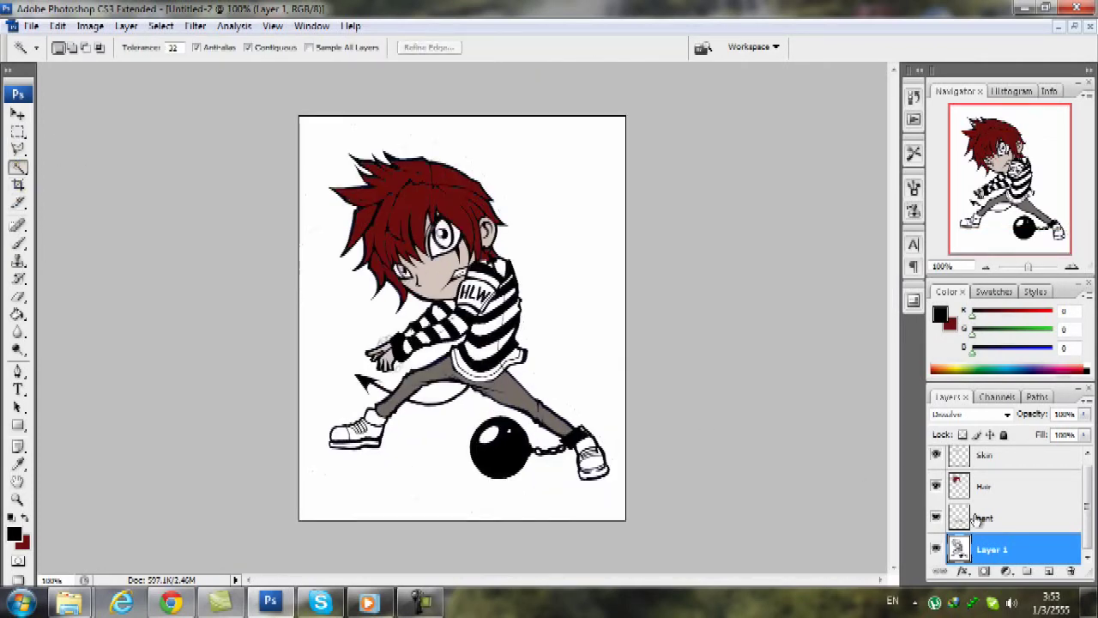
{"action": "left_click", "coordinate": [440, 239]}
{"action": "left_click", "coordinate": [399, 266], "text": "shift"}
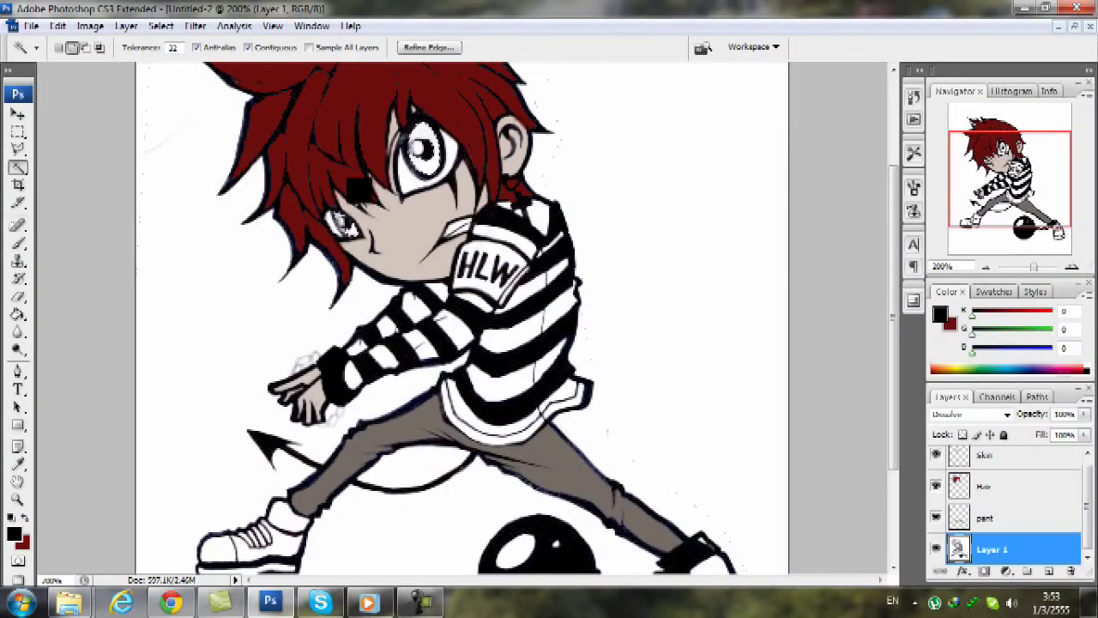
{"action": "left_click", "coordinate": [160, 25]}
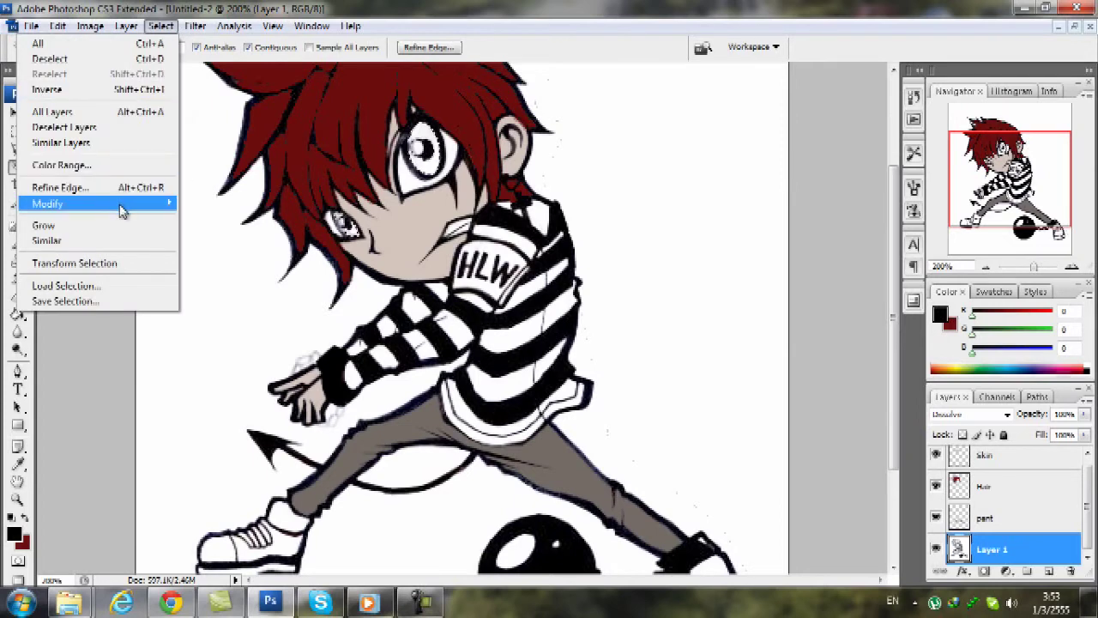
{"action": "left_click", "coordinate": [250, 234]}
{"action": "key", "text": "Return"}
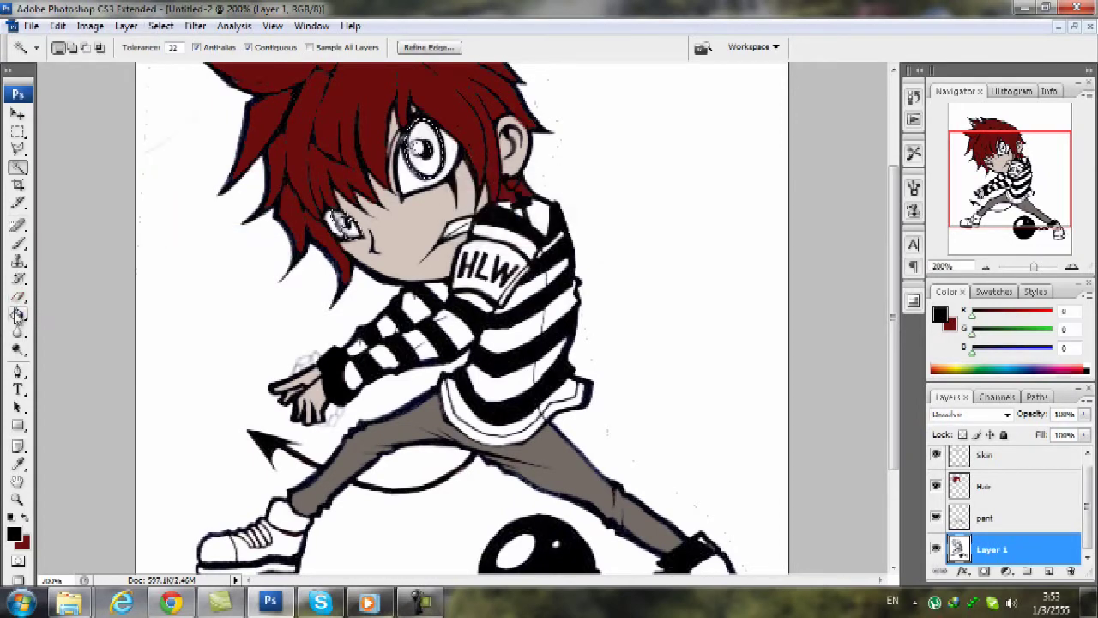
- Swap the foreground and background colours and set the foreground to a red of RGB 148, 38, 38 for the Paint Bucket
{"action": "left_click", "coordinate": [18, 314]}
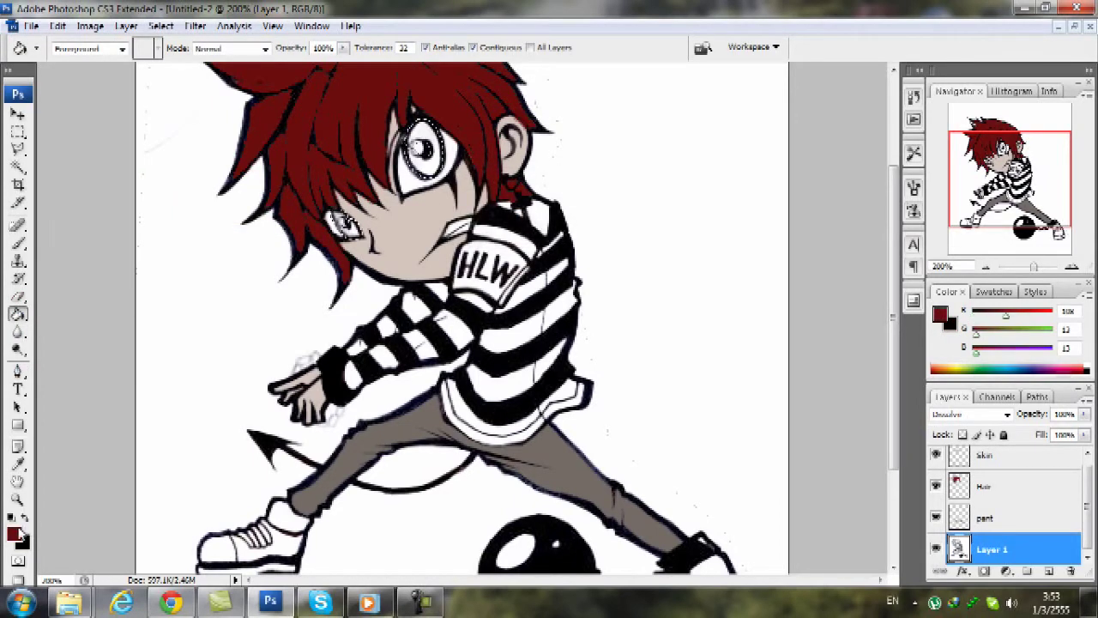
{"action": "left_click", "coordinate": [14, 534]}
{"action": "left_click", "coordinate": [730, 255]}
{"action": "left_click", "coordinate": [945, 159]}
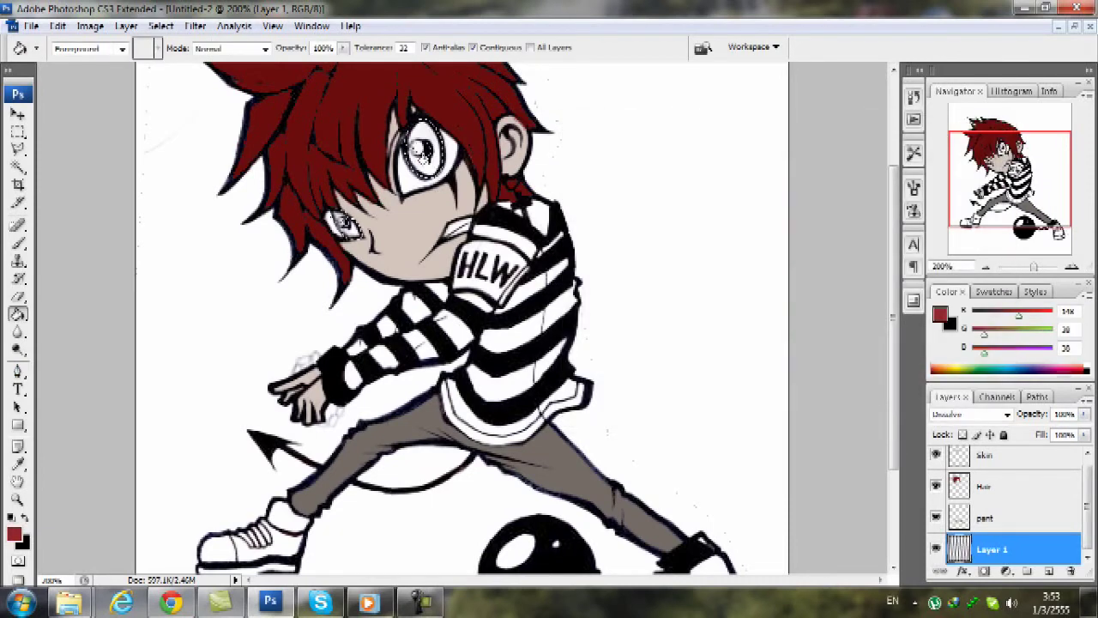
- Fill both selected irises with the red on the Hair layer and deselect
{"action": "left_click", "coordinate": [984, 488]}
{"action": "left_click", "coordinate": [420, 154]}
{"action": "left_click", "coordinate": [343, 223]}
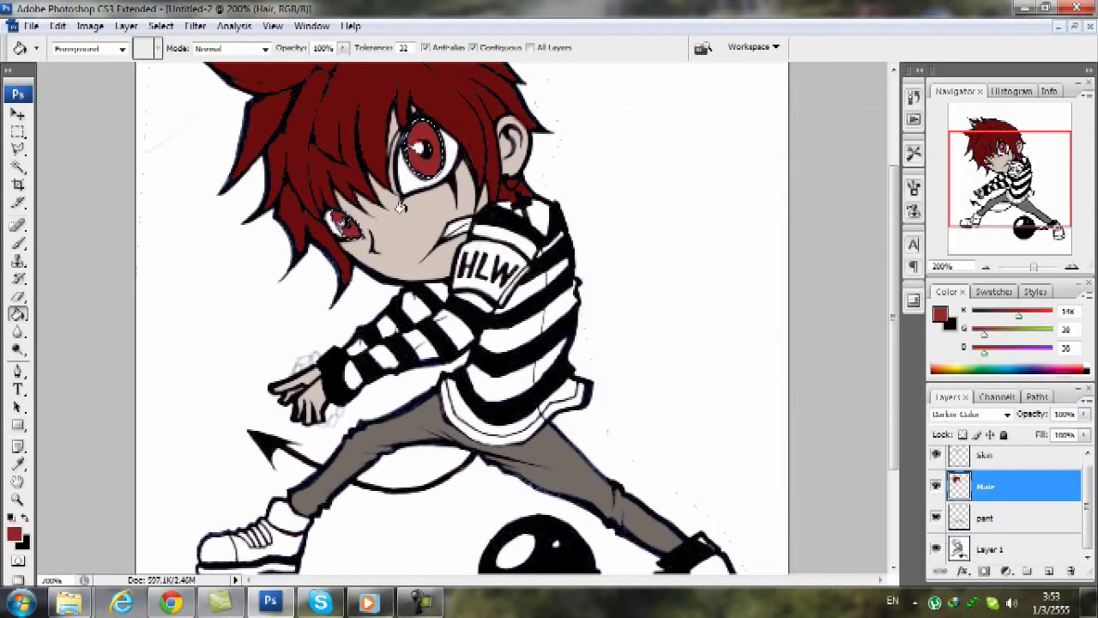
{"action": "left_click", "coordinate": [18, 131]}
{"action": "key", "text": "ctrl+0"}
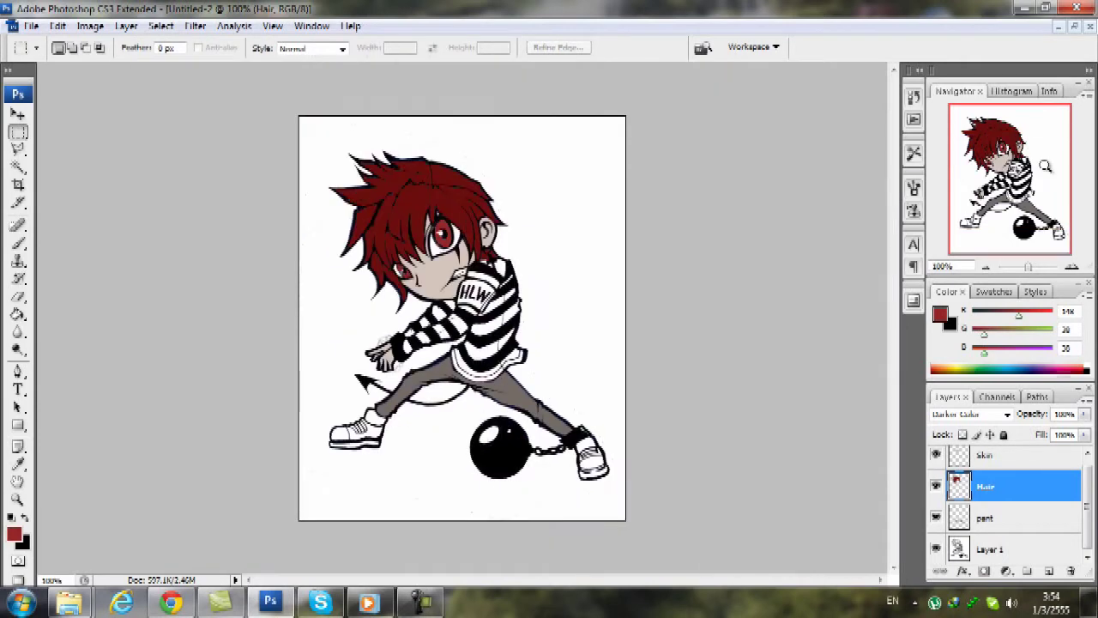
{"action": "key", "text": "ctrl+alt+0"}
- Select the upper parts of both shoes on Layer 1 with the Magic Wand and expand the selection
{"action": "left_click", "coordinate": [18, 166]}
{"action": "left_click", "coordinate": [984, 548]}
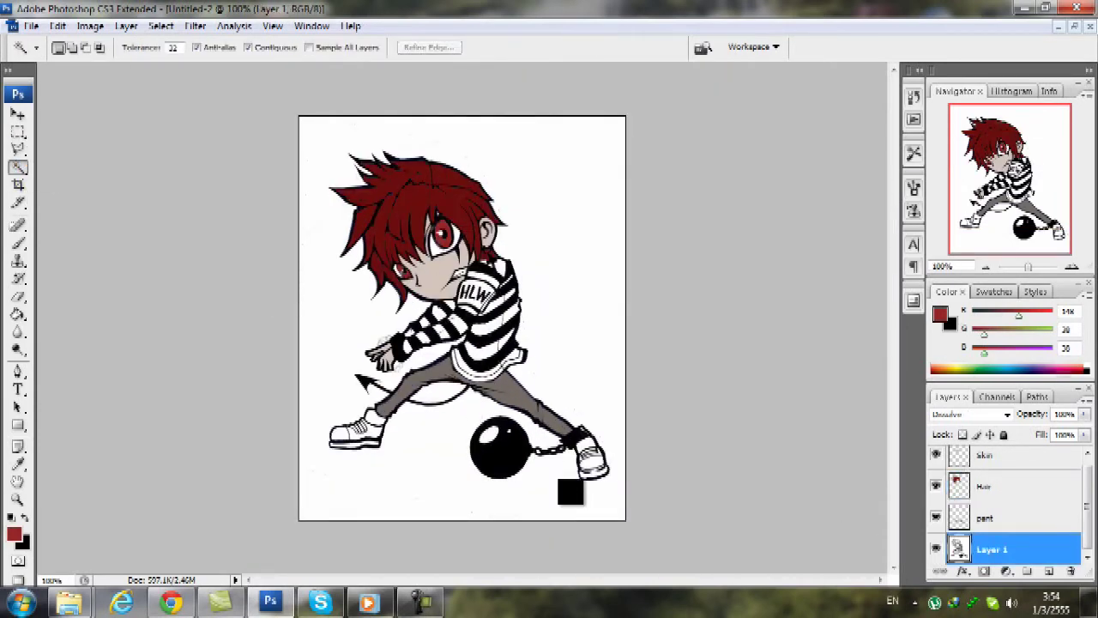
{"action": "left_click", "coordinate": [591, 464]}
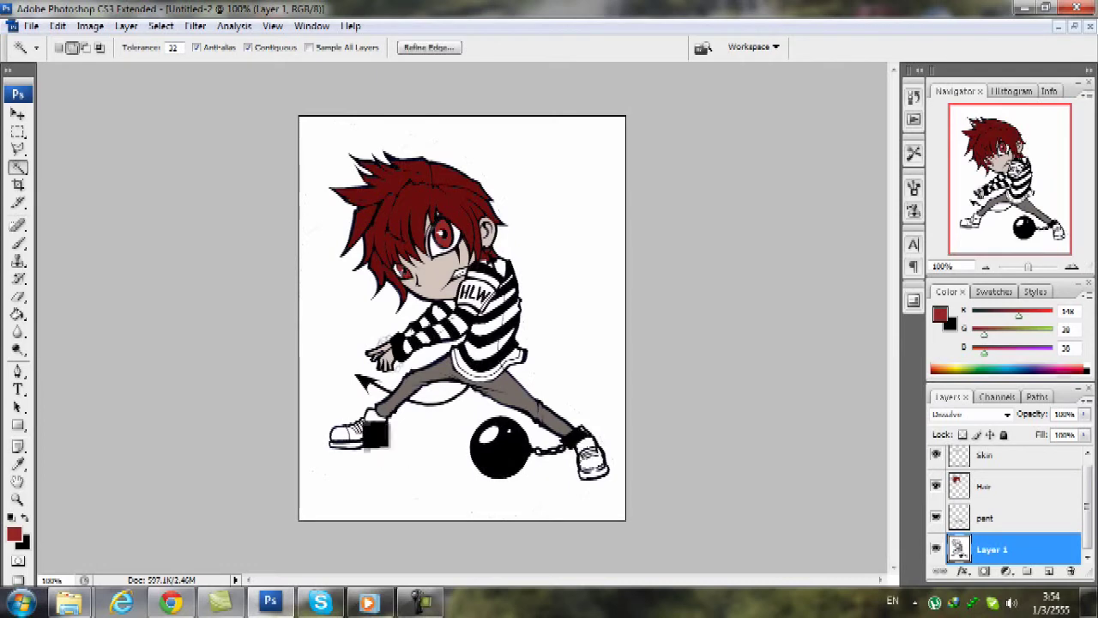
{"action": "left_click", "coordinate": [159, 26]}
{"action": "mouse_move", "coordinate": [142, 207]}
{"action": "left_click", "coordinate": [228, 233]}
{"action": "key", "text": "Return"}
- Set the Paint Bucket's foreground colour to a brownish red of RGB 111, 49, 49
{"action": "left_click", "coordinate": [18, 313]}
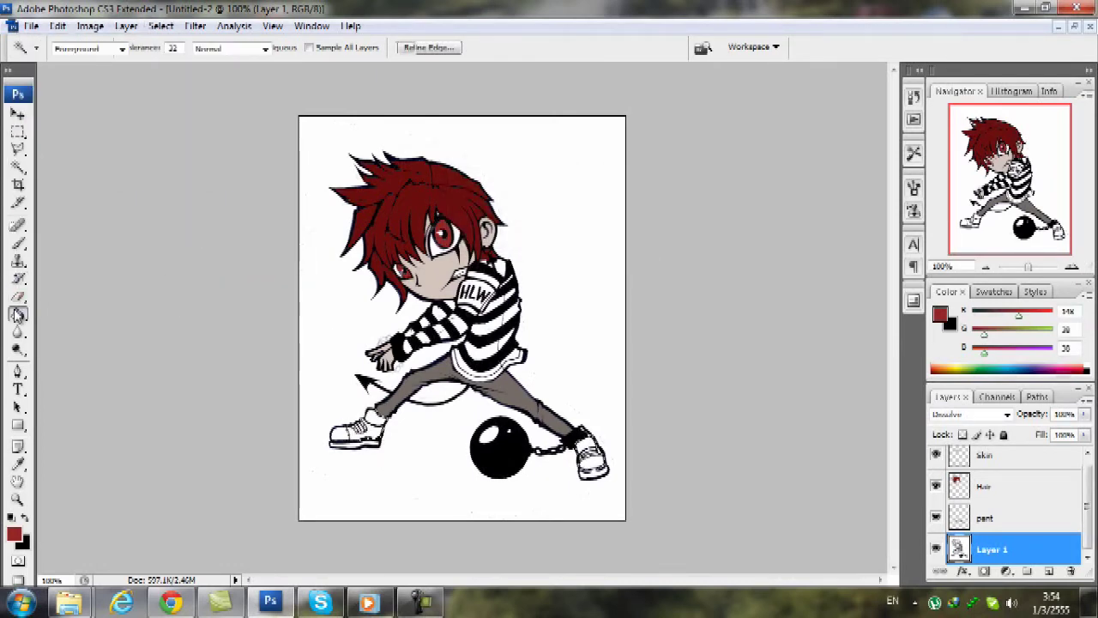
{"action": "left_click", "coordinate": [17, 532]}
{"action": "mouse_move", "coordinate": [675, 299]}
{"action": "left_mouse_down"}
{"action": "mouse_move", "coordinate": [699, 290]}
{"action": "mouse_move", "coordinate": [690, 271]}
{"action": "mouse_move", "coordinate": [691, 283]}
{"action": "left_mouse_up"}
{"action": "key", "text": "Return"}
- Fill the selected shoe areas with the brownish red on the Hair layer and deselect
{"action": "left_click", "coordinate": [987, 487]}
{"action": "left_click", "coordinate": [587, 453]}
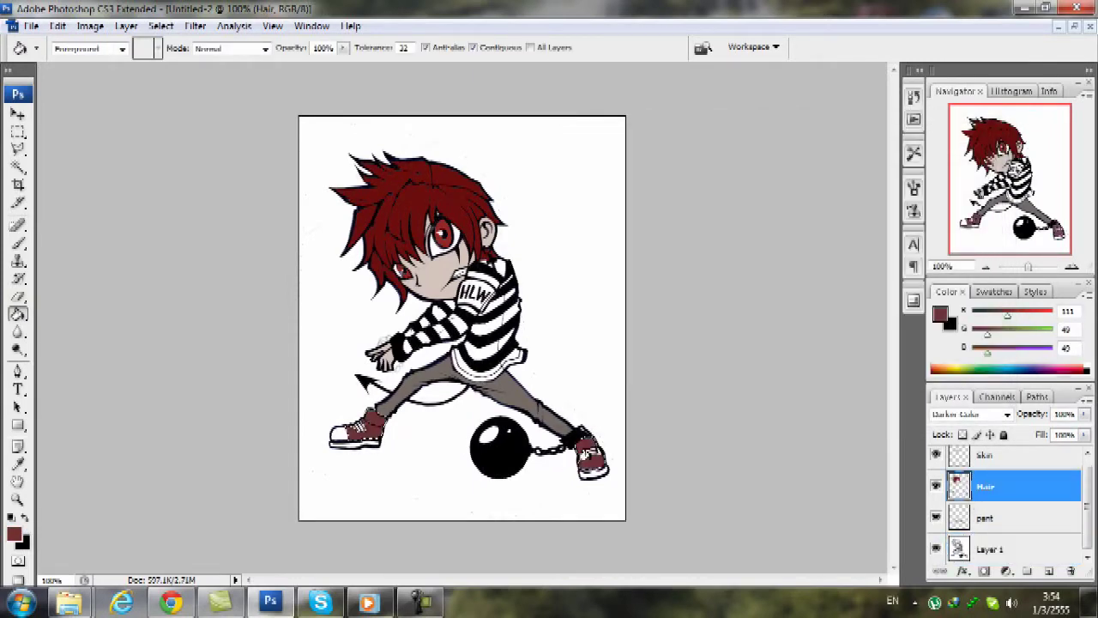
{"action": "left_click", "coordinate": [18, 131]}
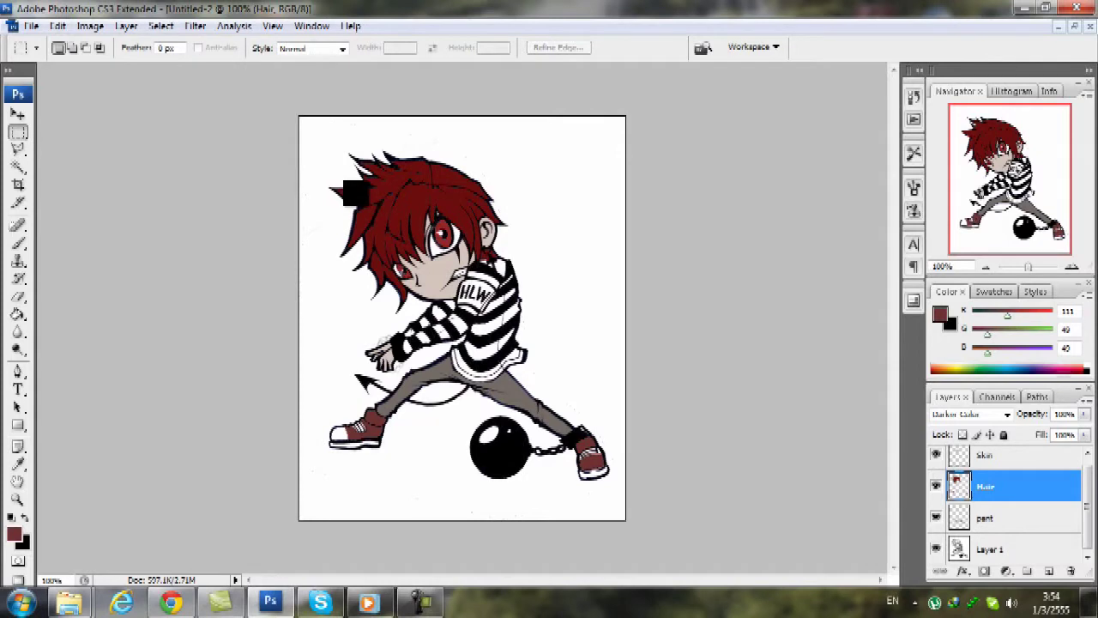
- Set the Hair layer's blend mode to Multiply and select the toe area of the chained shoe on Layer 1 with the Magic Wand
{"action": "left_click", "coordinate": [970, 414]}
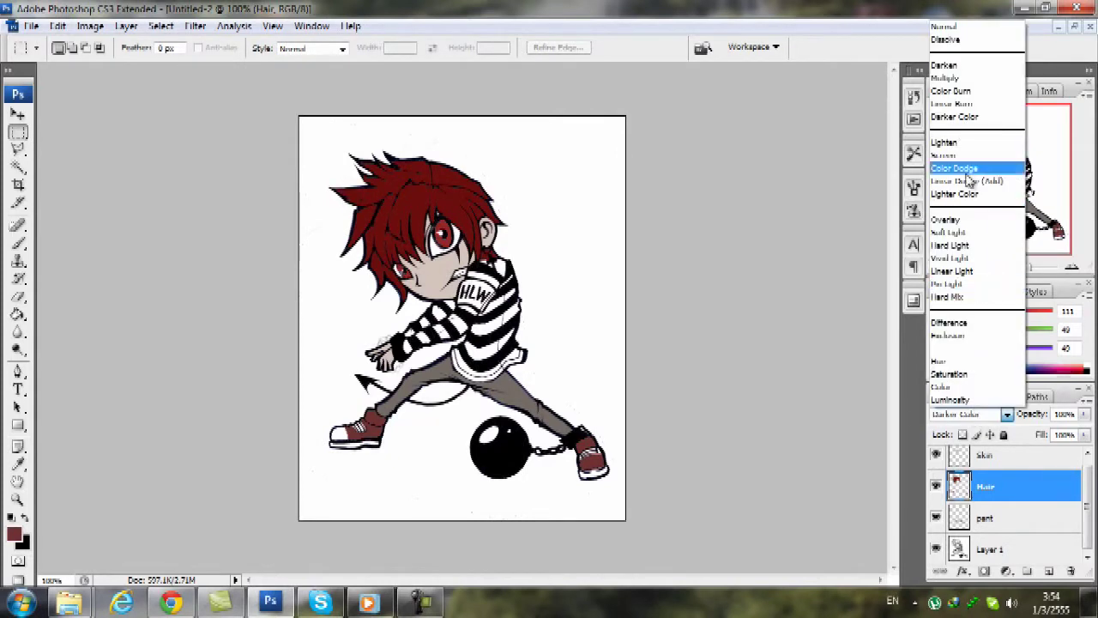
{"action": "left_click", "coordinate": [956, 81]}
{"action": "left_click", "coordinate": [18, 167]}
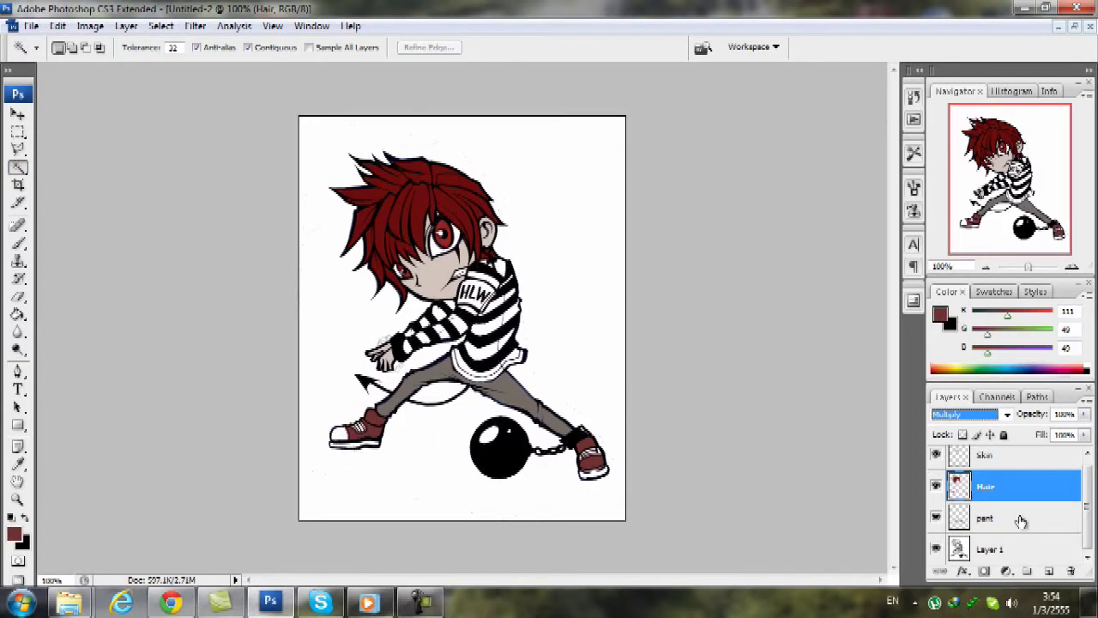
{"action": "left_click", "coordinate": [1013, 549]}
{"action": "left_click", "coordinate": [592, 462]}
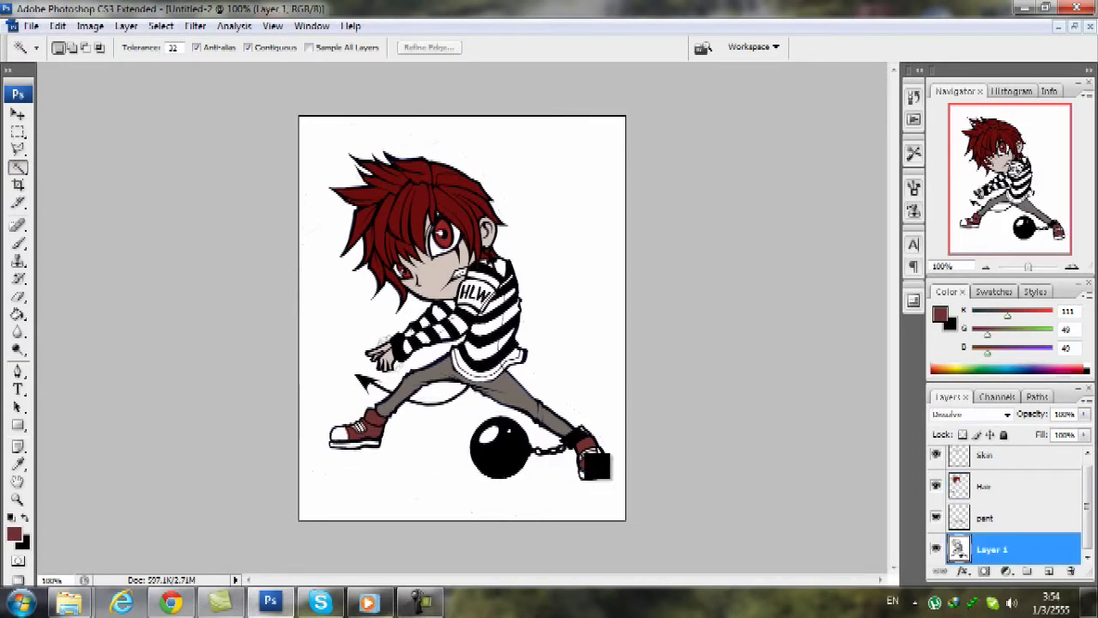
- Fill the selected shoe toe on the Hair layer with a bright red of RGB 207, 23, 23 and deselect
{"action": "left_click", "coordinate": [17, 314]}
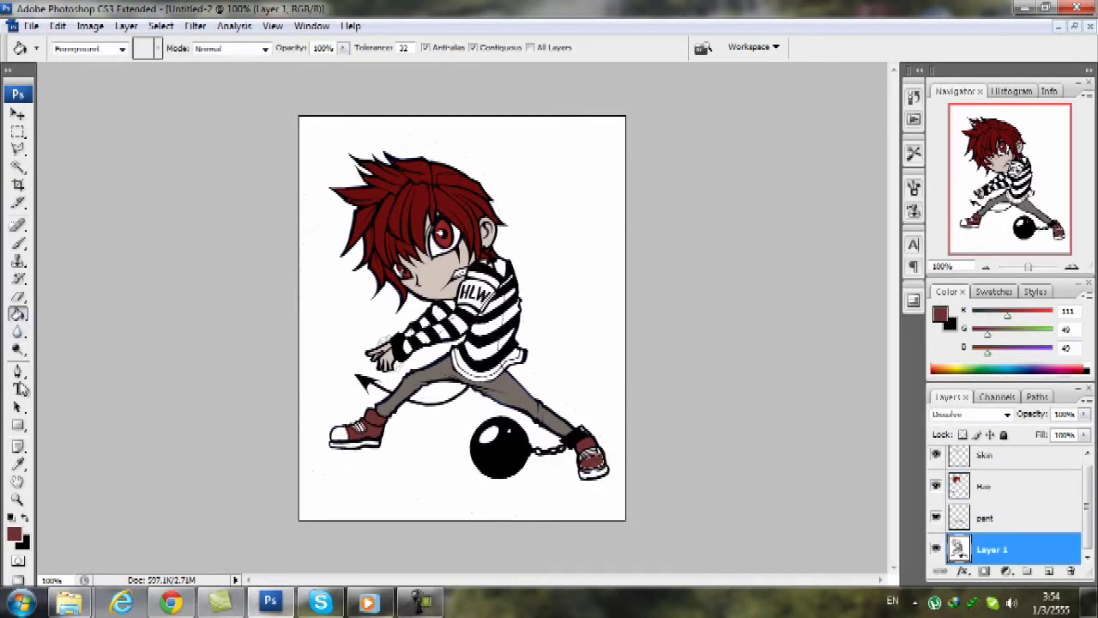
{"action": "left_click", "coordinate": [17, 534]}
{"action": "mouse_move", "coordinate": [660, 257]}
{"action": "left_mouse_down"}
{"action": "mouse_move", "coordinate": [630, 242]}
{"action": "mouse_move", "coordinate": [657, 170]}
{"action": "mouse_move", "coordinate": [648, 196]}
{"action": "mouse_move", "coordinate": [758, 206]}
{"action": "left_mouse_up"}
{"action": "key", "text": "Return"}
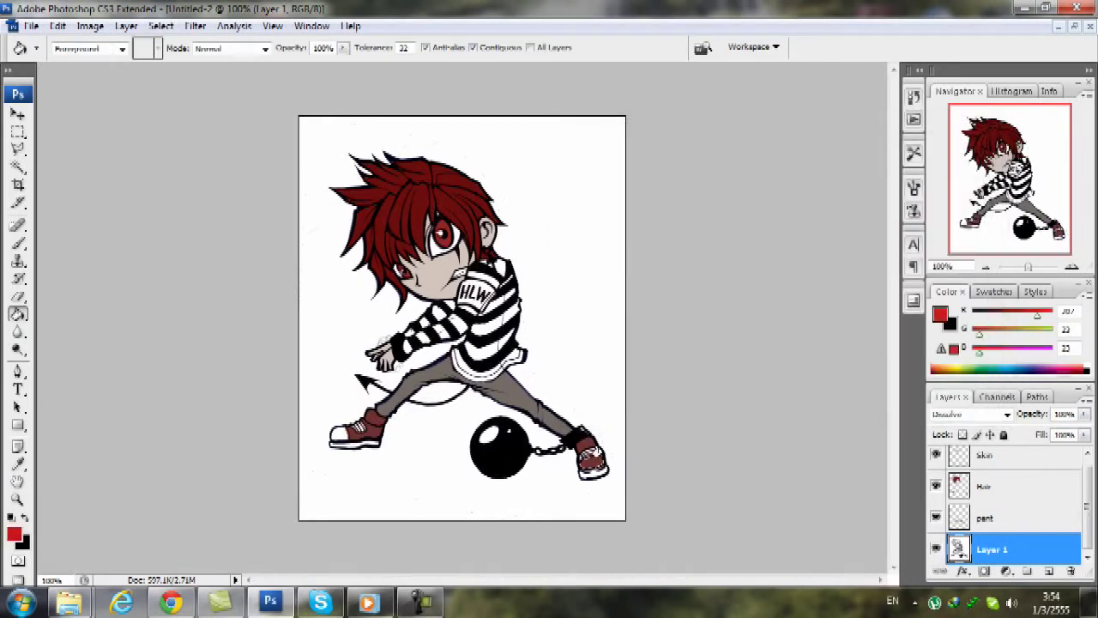
{"action": "left_click", "coordinate": [984, 488]}
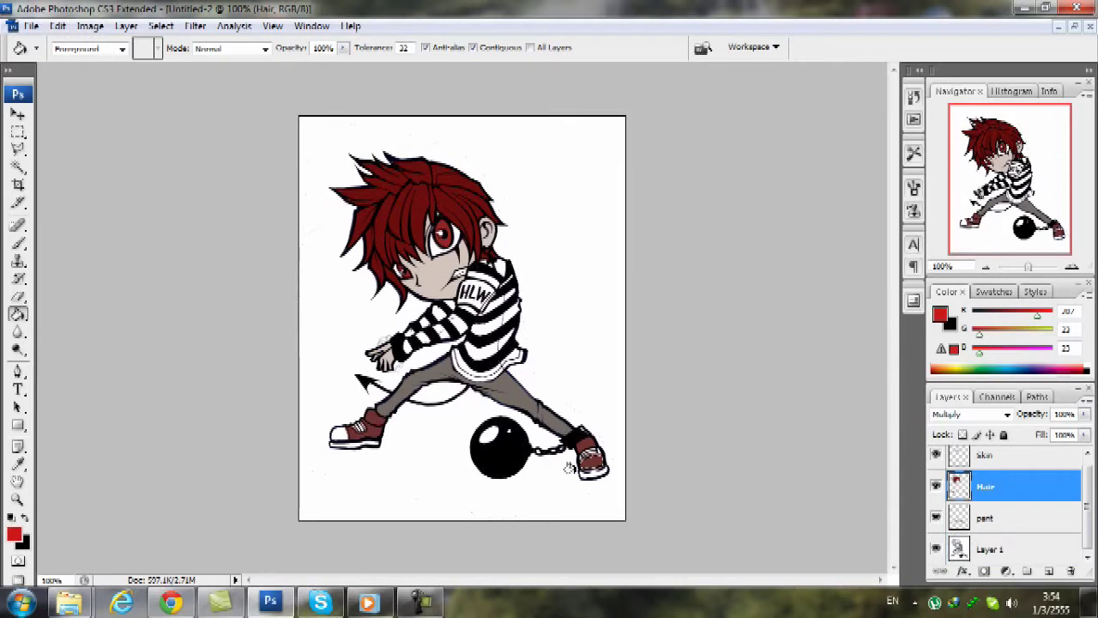
- Select the white toe area of the unchained shoe on Layer 1 with the Magic Wand and expand the selection
{"action": "left_click", "coordinate": [18, 165]}
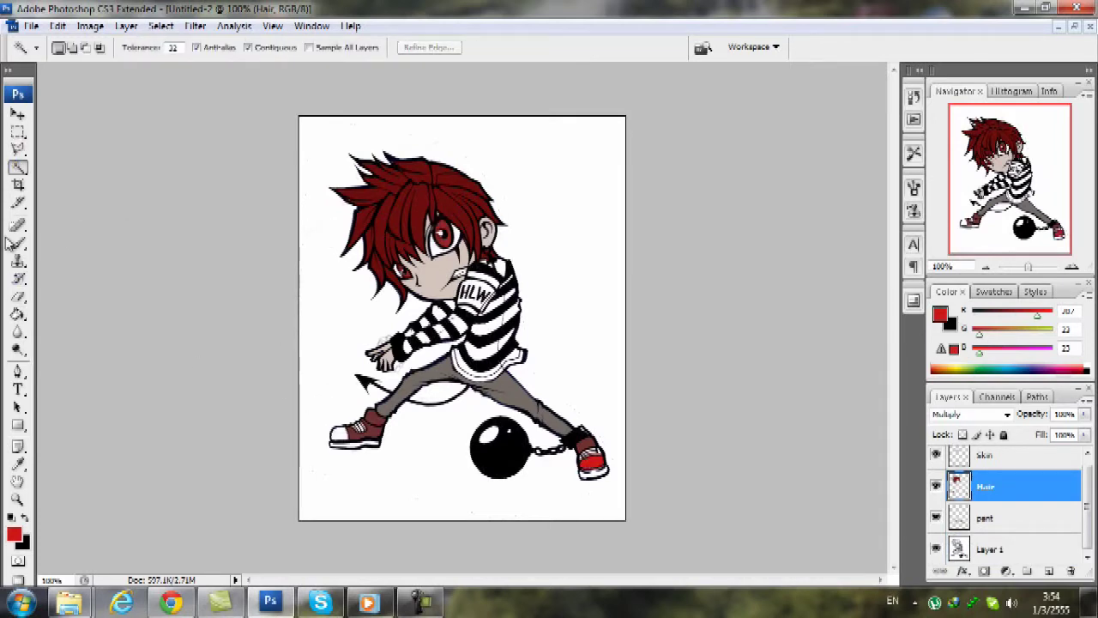
{"action": "left_click", "coordinate": [18, 316]}
{"action": "left_click", "coordinate": [996, 549]}
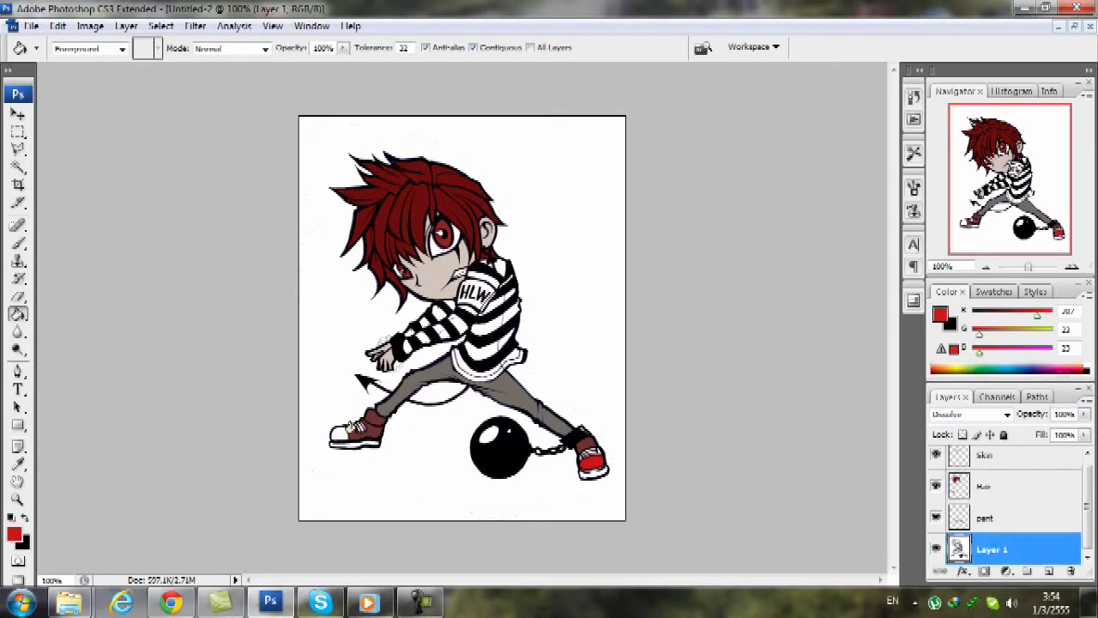
{"action": "left_click", "coordinate": [18, 166]}
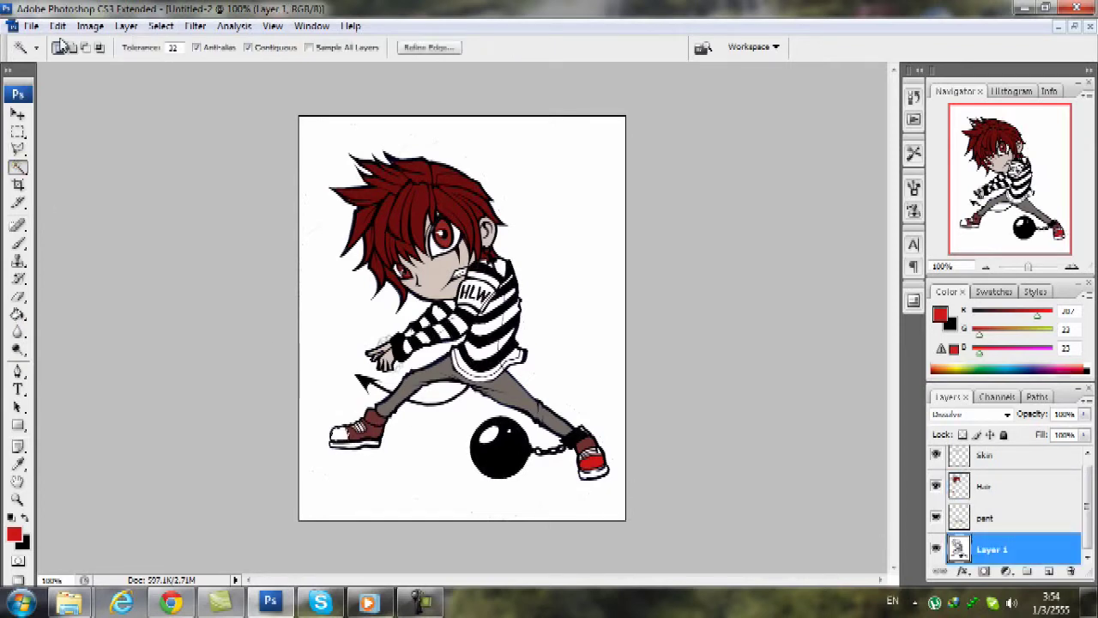
{"action": "left_click", "coordinate": [161, 25]}
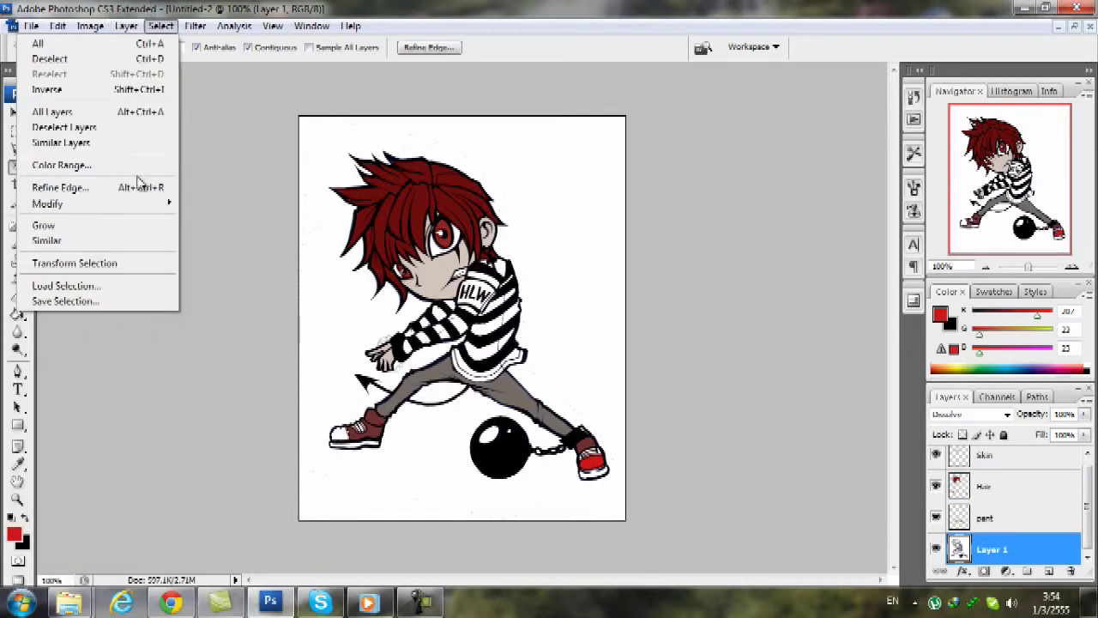
{"action": "mouse_move", "coordinate": [145, 206]}
{"action": "left_click", "coordinate": [243, 231]}
{"action": "key", "text": "Return"}
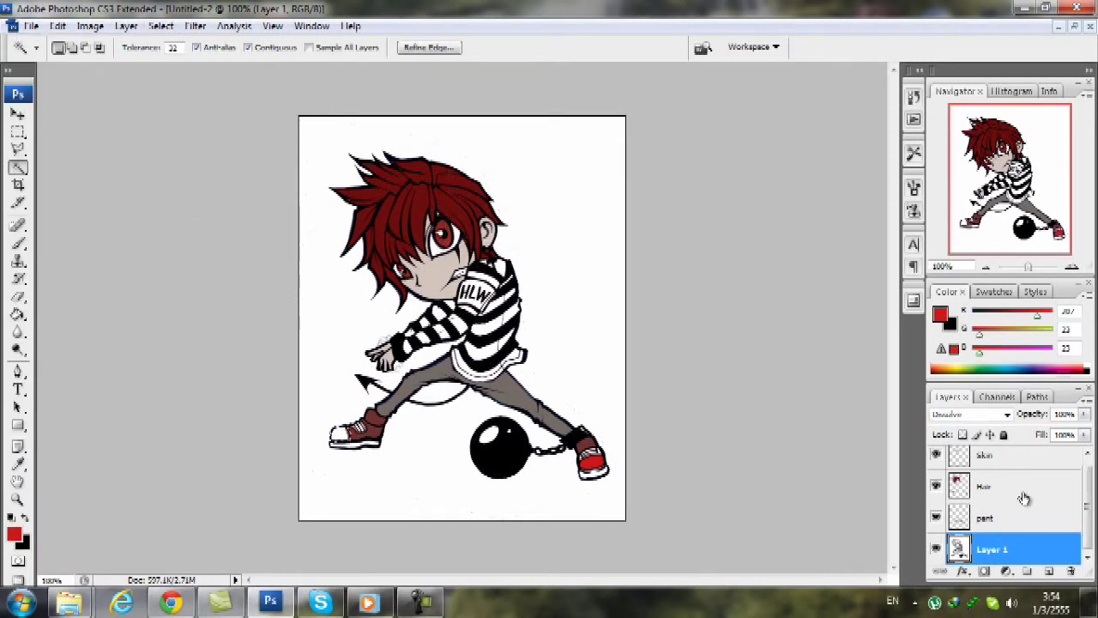
- Fill the selected toe of the unchained shoe with the bright red on the Hair layer and deselect
{"action": "left_click", "coordinate": [1025, 494]}
{"action": "key", "text": "g"}
{"action": "left_click", "coordinate": [344, 433]}
{"action": "key", "text": "m"}
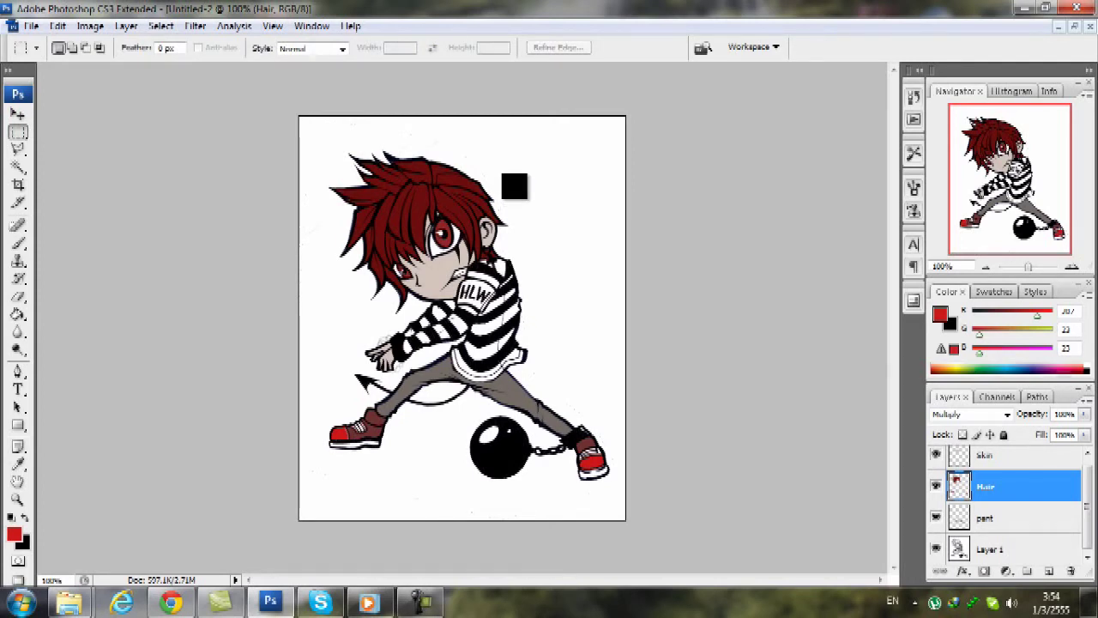
- Select the HLW armband on Layer 1 and fill it on the Hair layer with a dark red of RGB 141, 34, 34
{"action": "left_click", "coordinate": [17, 167]}
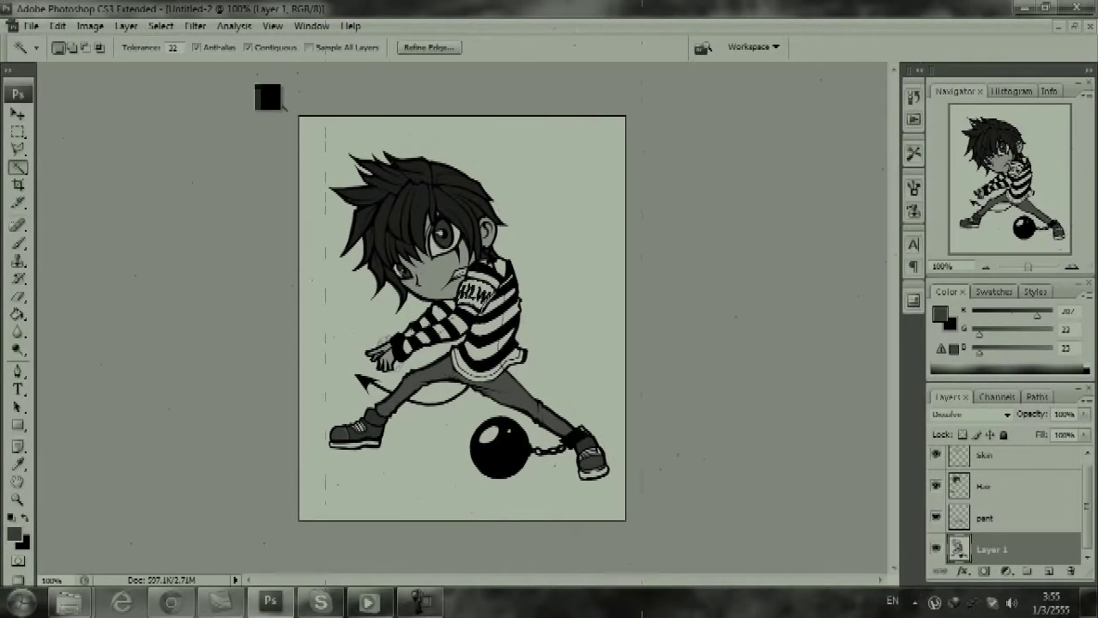
{"action": "left_click", "coordinate": [160, 25]}
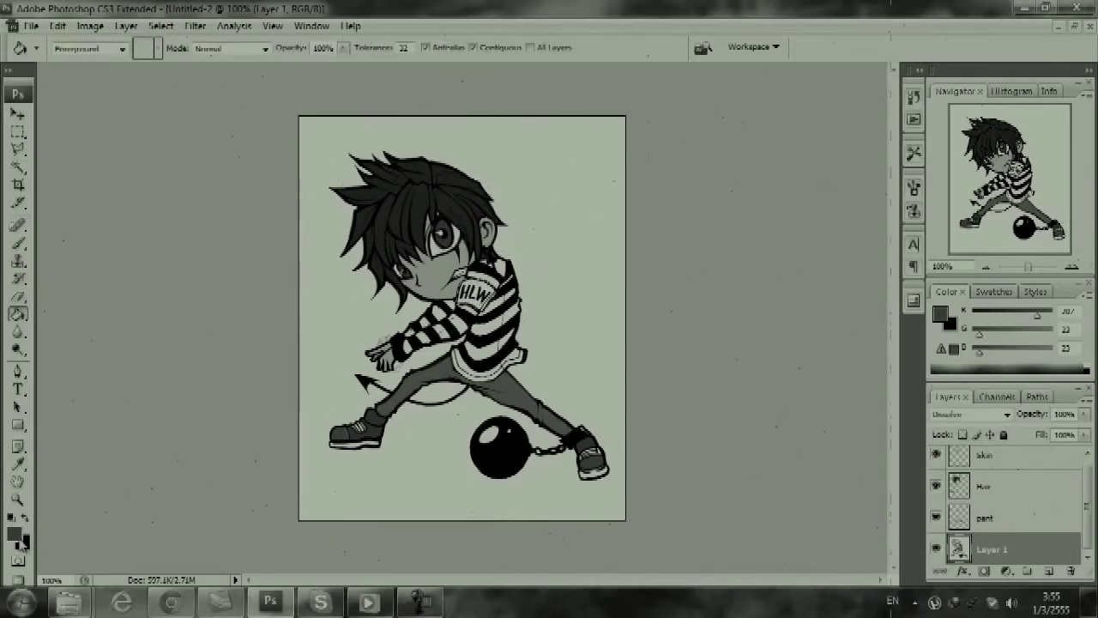
{"action": "left_click", "coordinate": [14, 534]}
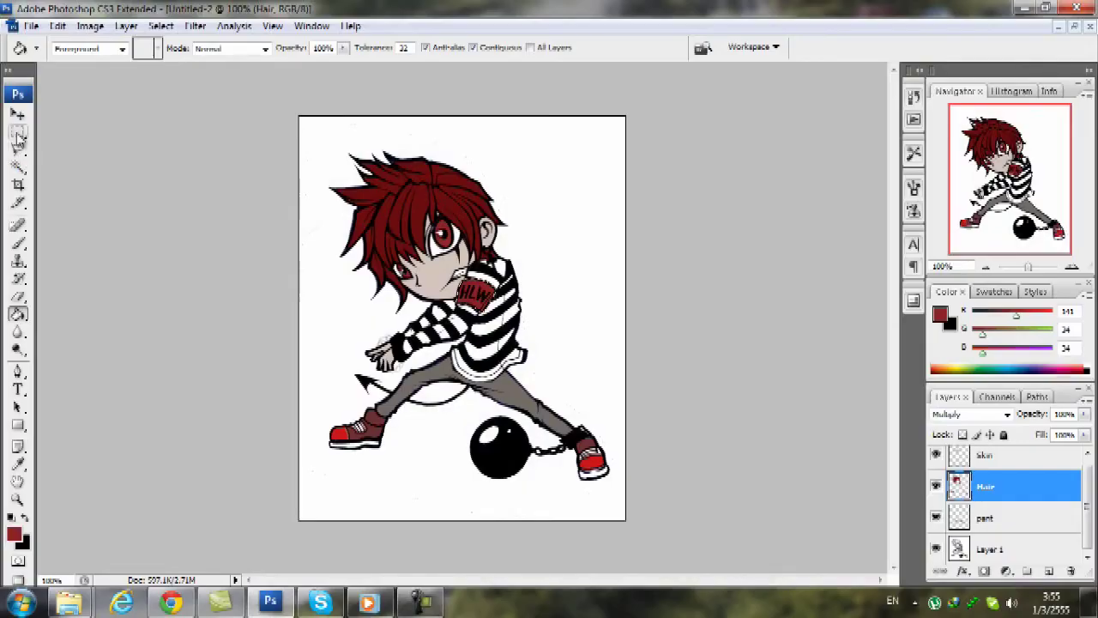
{"action": "left_click", "coordinate": [18, 135]}
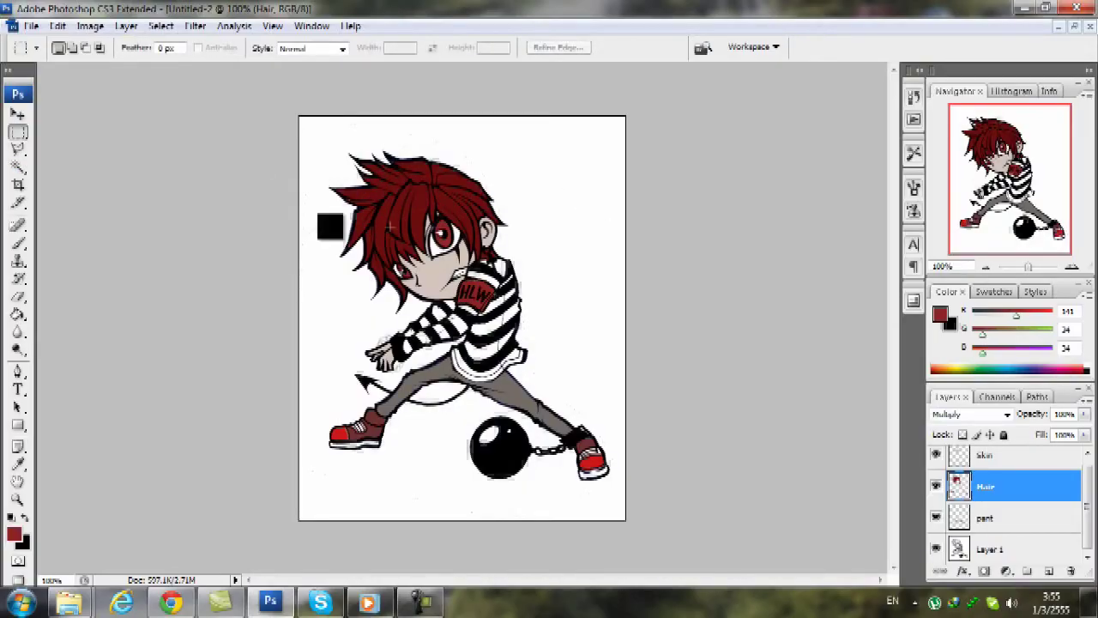
{"action": "left_click", "coordinate": [18, 244]}
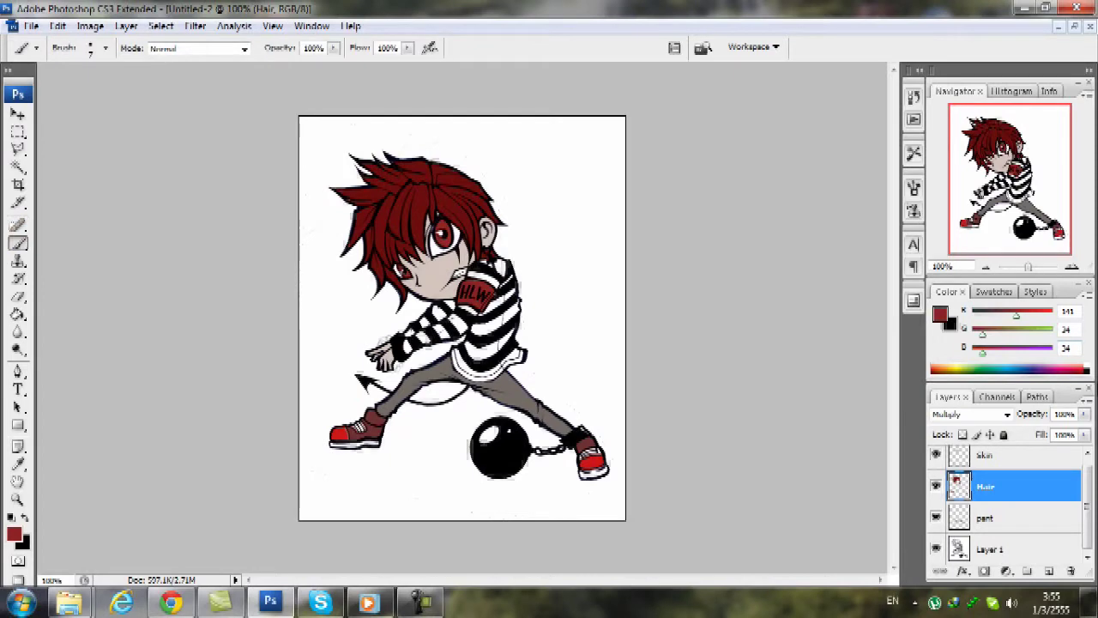
{"action": "key", "text": "ctrl+plus"}
{"action": "key", "text": "ctrl+plus"}
{"action": "key", "text": "ctrl+plus"}
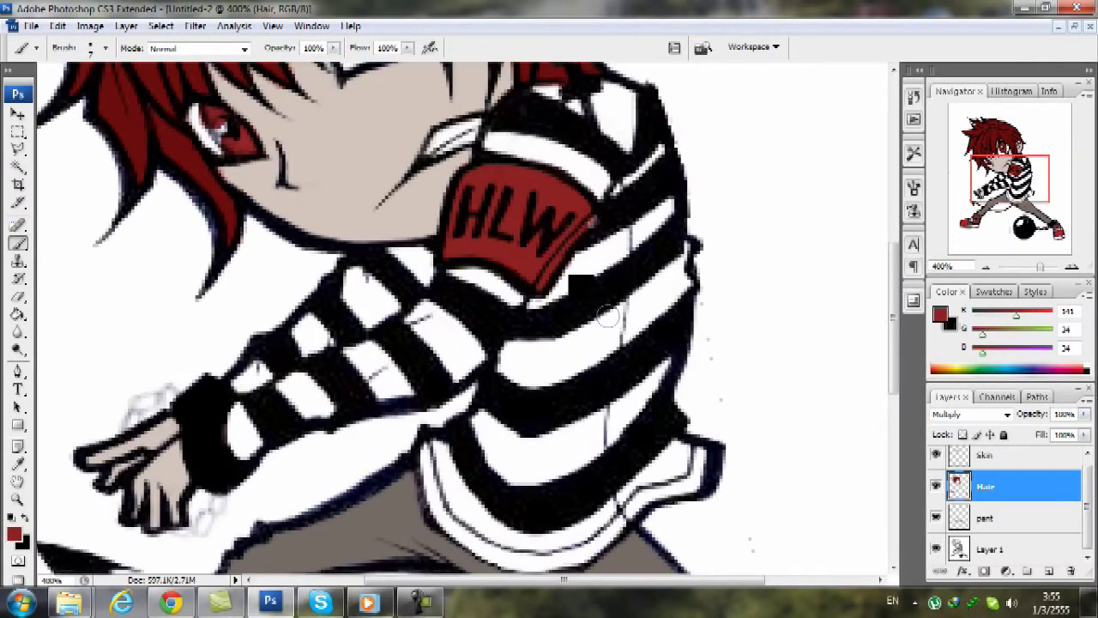
{"action": "key", "text": "ctrl+minus"}
{"action": "key", "text": "ctrl+minus"}
{"action": "key", "text": "ctrl+minus"}
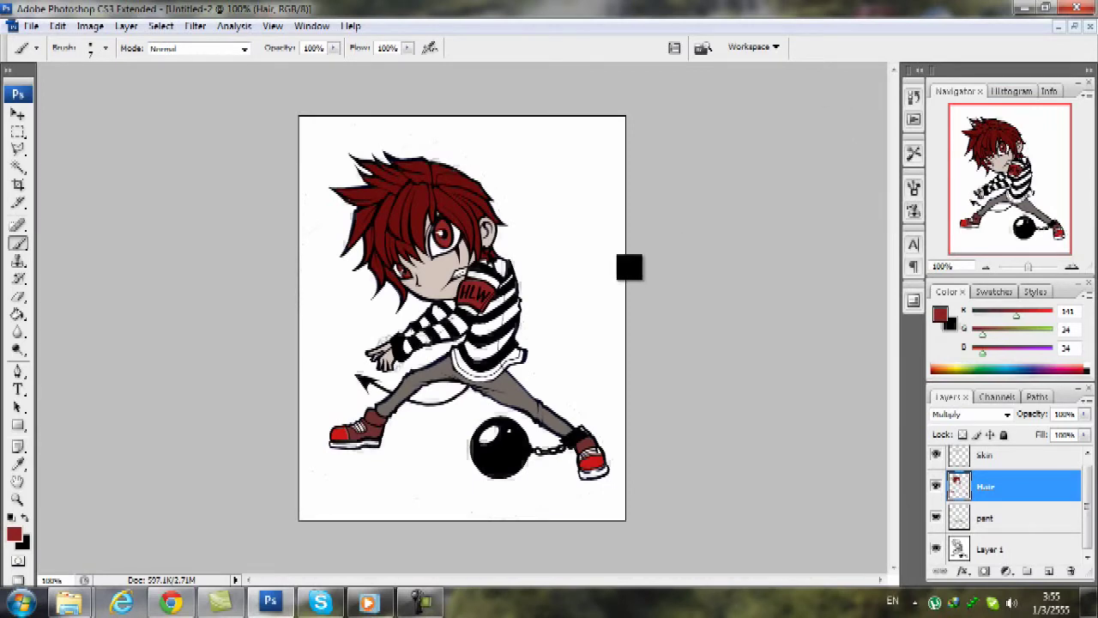
- Add a new layer named Shadow above the Skin layer and set its blend mode to Multiply
{"action": "left_click", "coordinate": [1055, 462]}
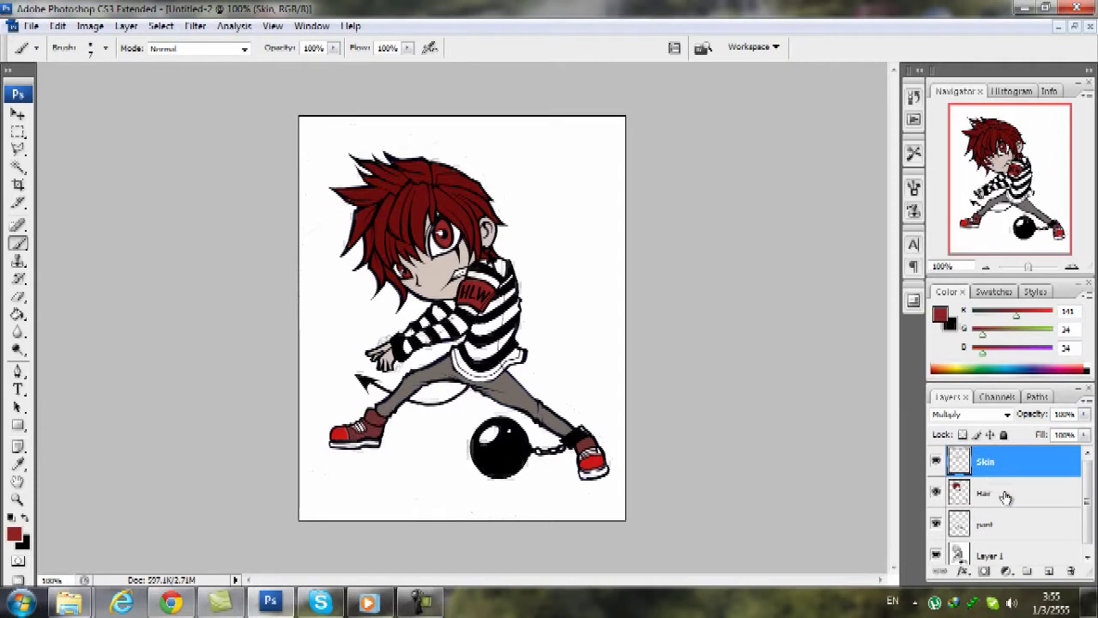
{"action": "left_click", "coordinate": [1047, 573]}
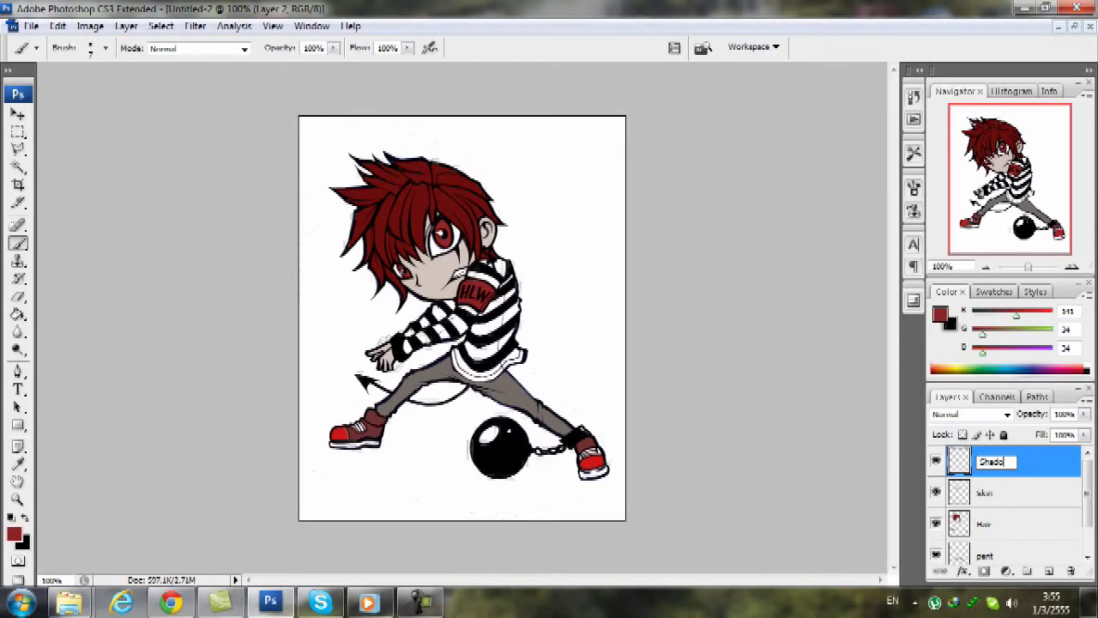
{"action": "type", "text": "w"}
{"action": "key", "text": "Return"}
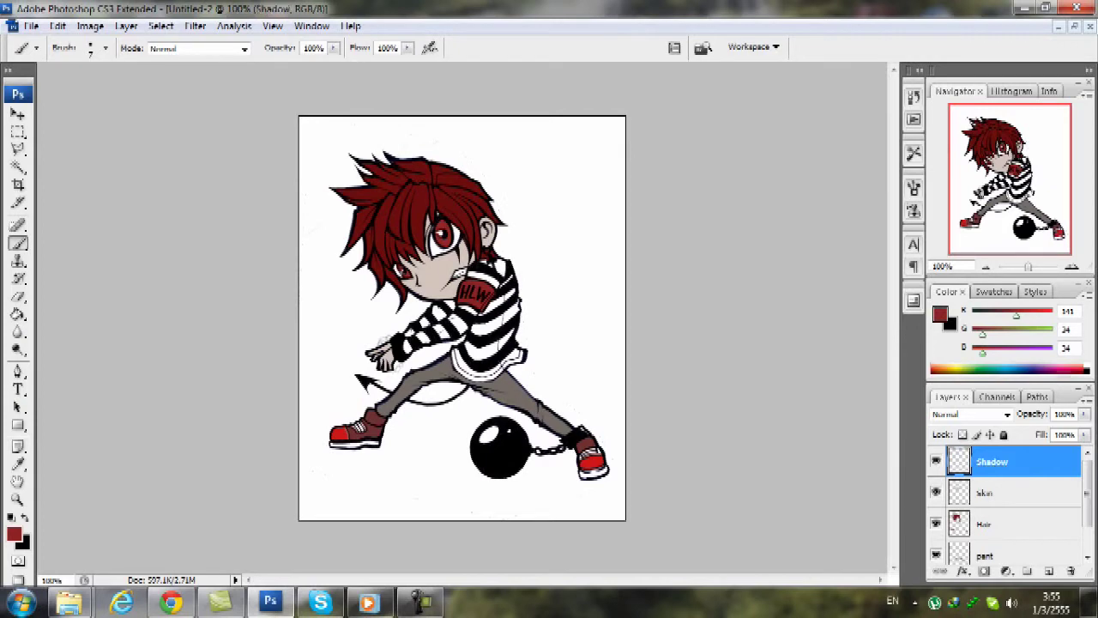
{"action": "left_click", "coordinate": [985, 415]}
{"action": "left_click", "coordinate": [953, 78]}
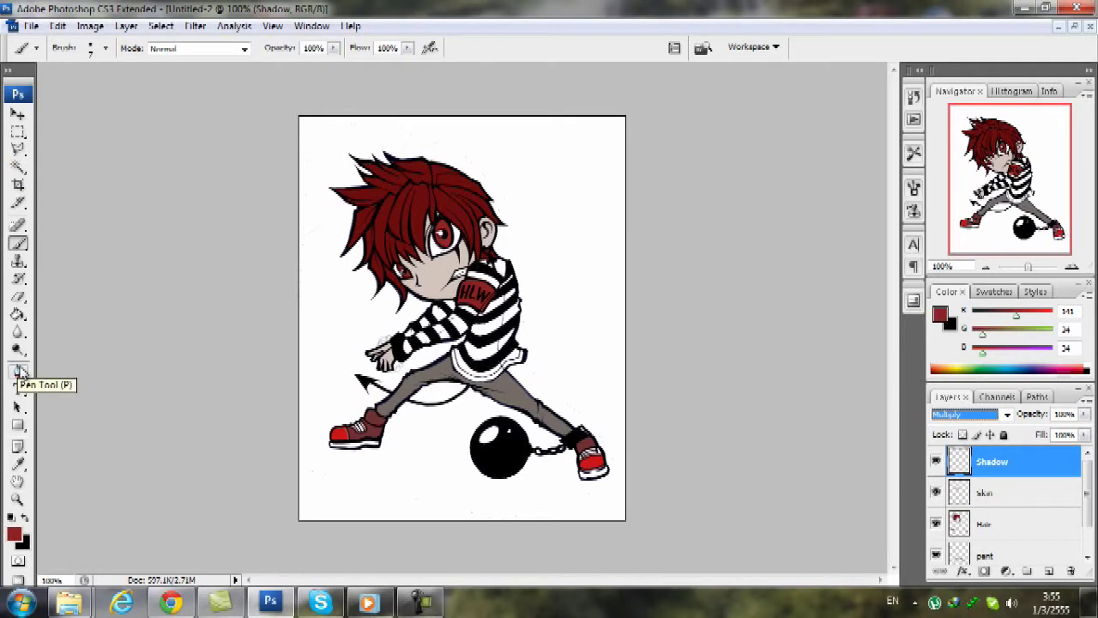
- Select the character's hair from the Hair layer with the Magic Wand and make the Shadow layer active
{"action": "left_click", "coordinate": [18, 167]}
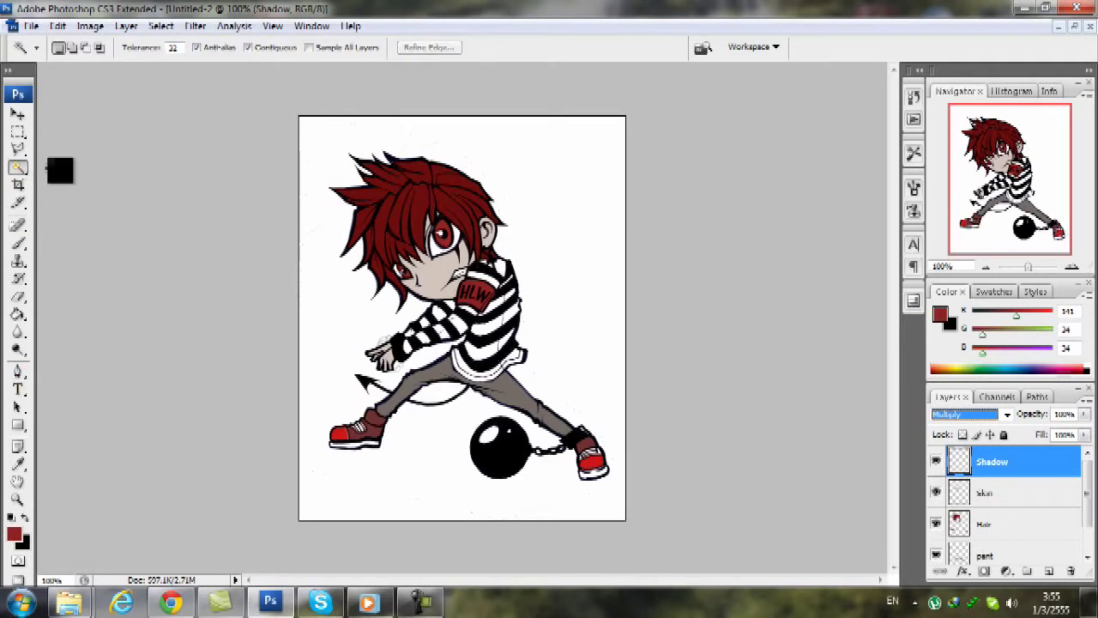
{"action": "left_click", "coordinate": [1005, 525]}
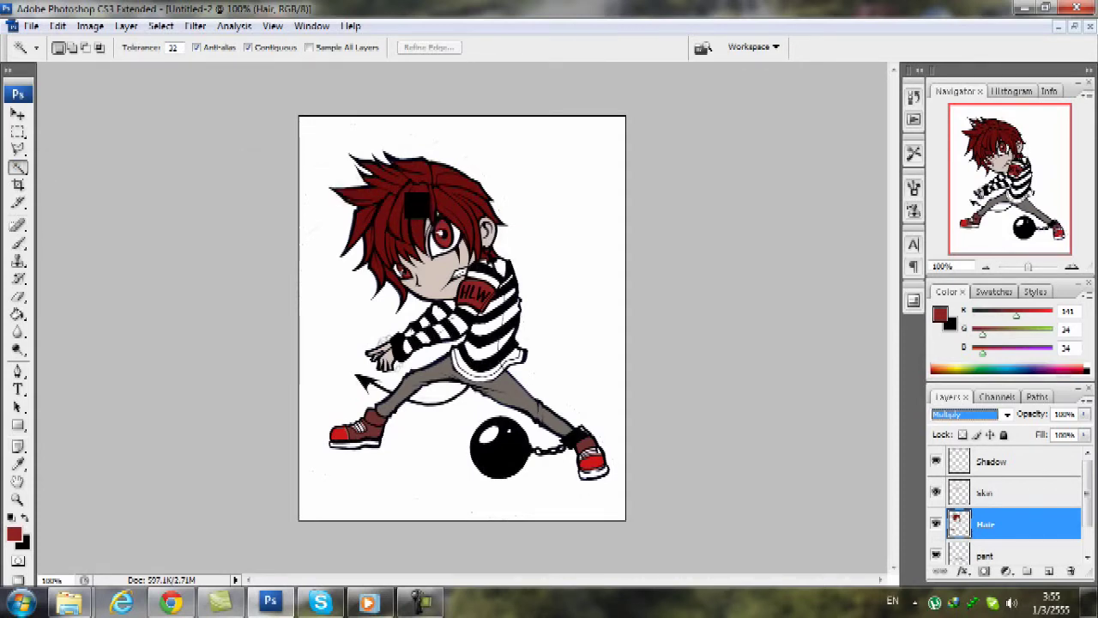
{"action": "left_click", "coordinate": [416, 204]}
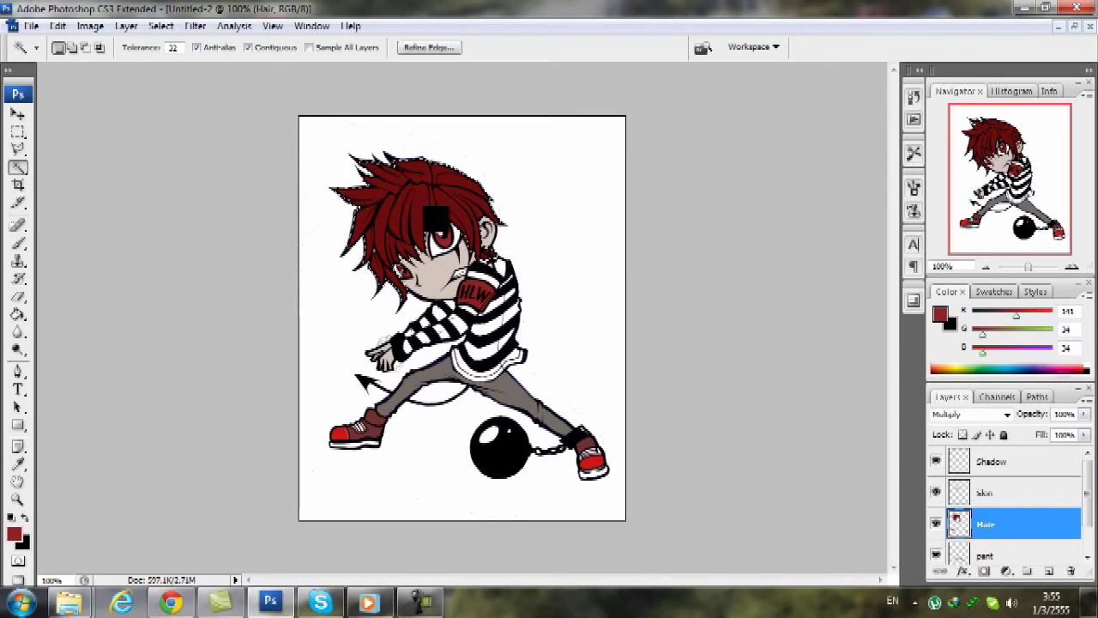
{"action": "key", "text": "ctrl+plus"}
{"action": "scroll", "coordinate": [563, 314], "scroll_direction": "up", "scroll_amount": 2}
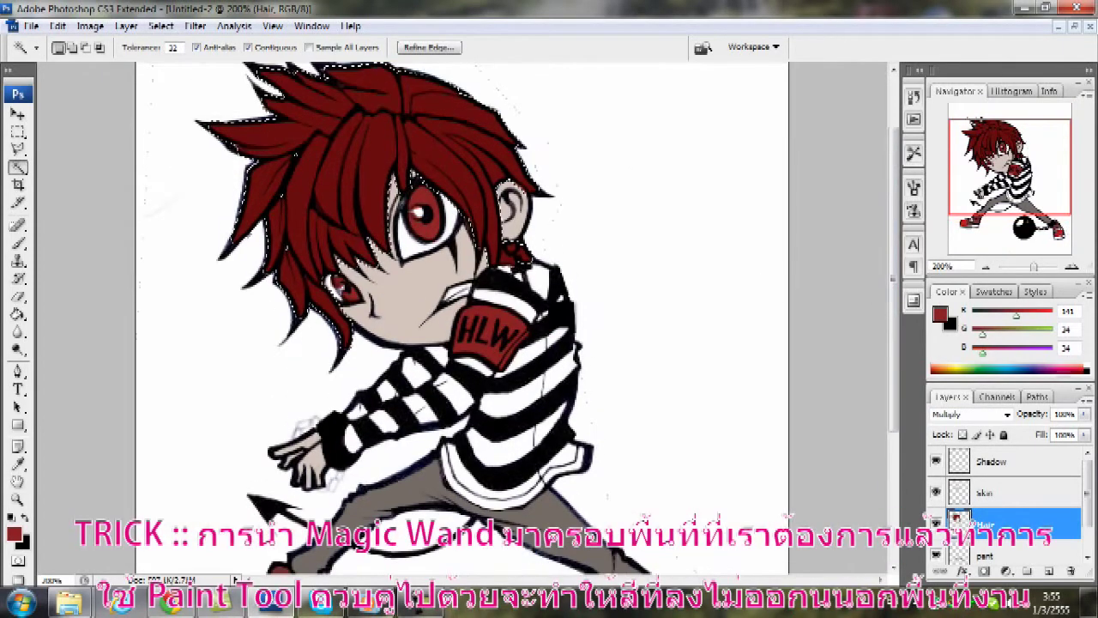
{"action": "scroll", "coordinate": [591, 375], "scroll_direction": "up", "scroll_amount": 1}
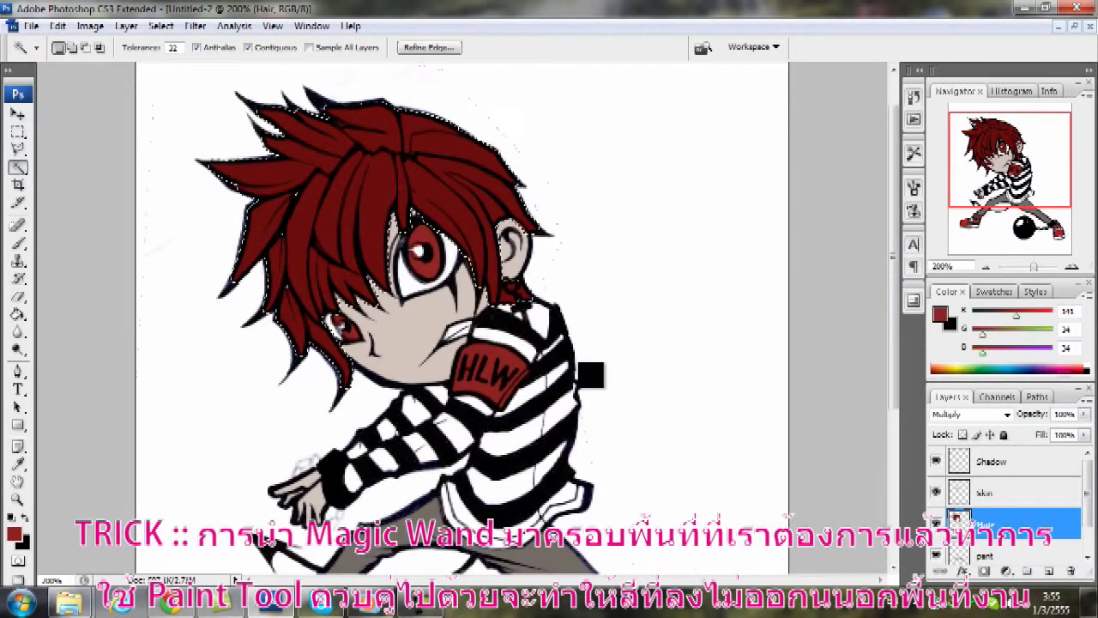
{"action": "left_click", "coordinate": [991, 464]}
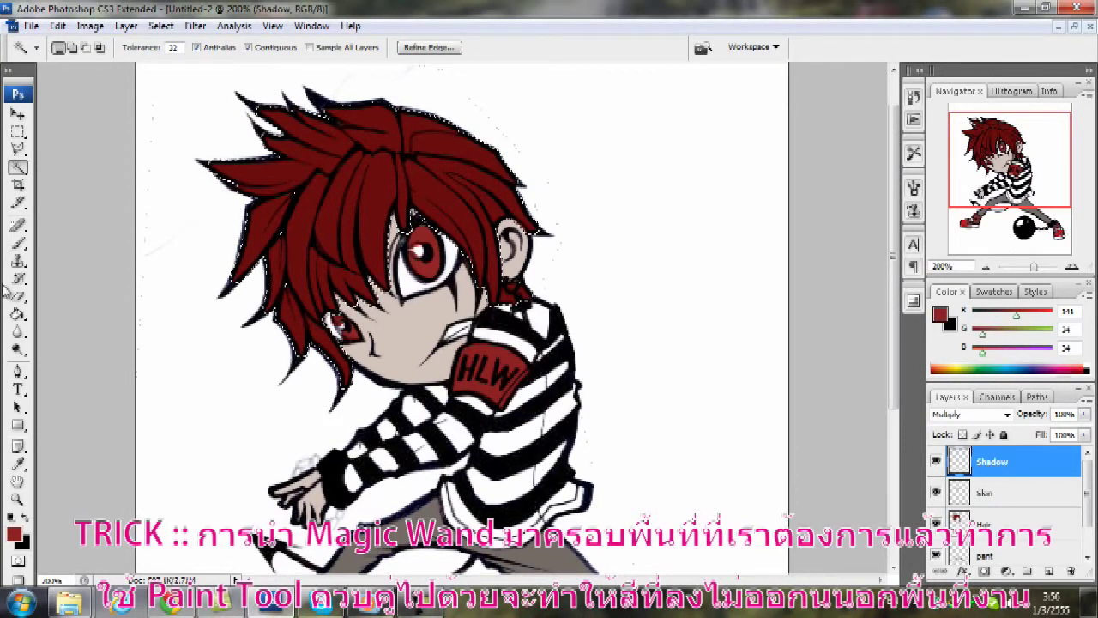
- Set the foreground colour to a neutral grey of RGB 179, 179, 179 and activate the Pen tool
{"action": "left_click", "coordinate": [24, 376]}
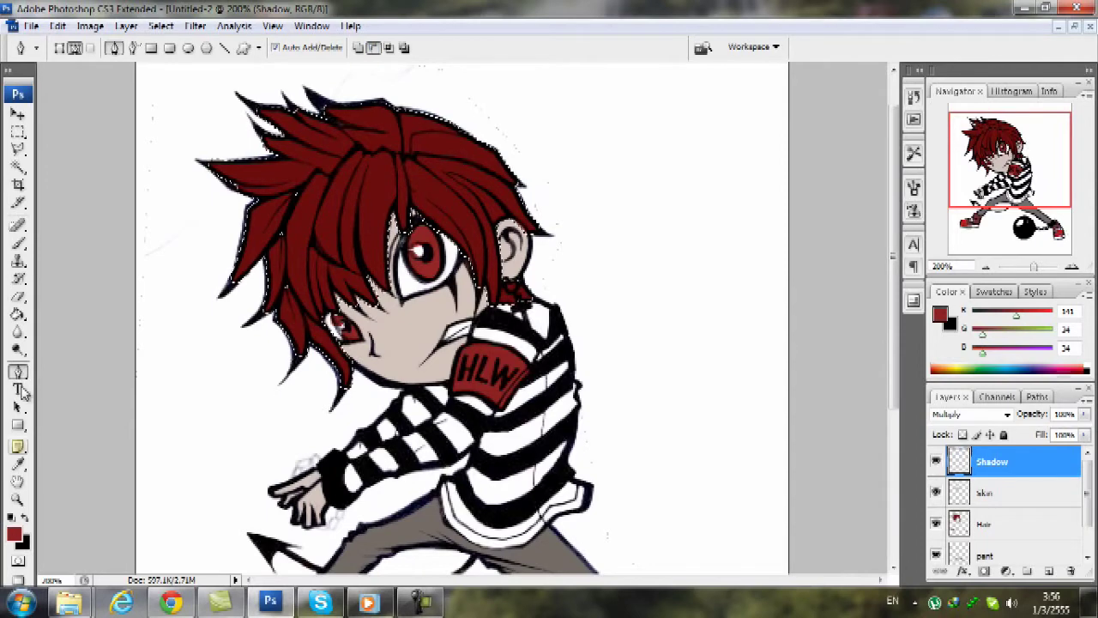
{"action": "left_click", "coordinate": [14, 534]}
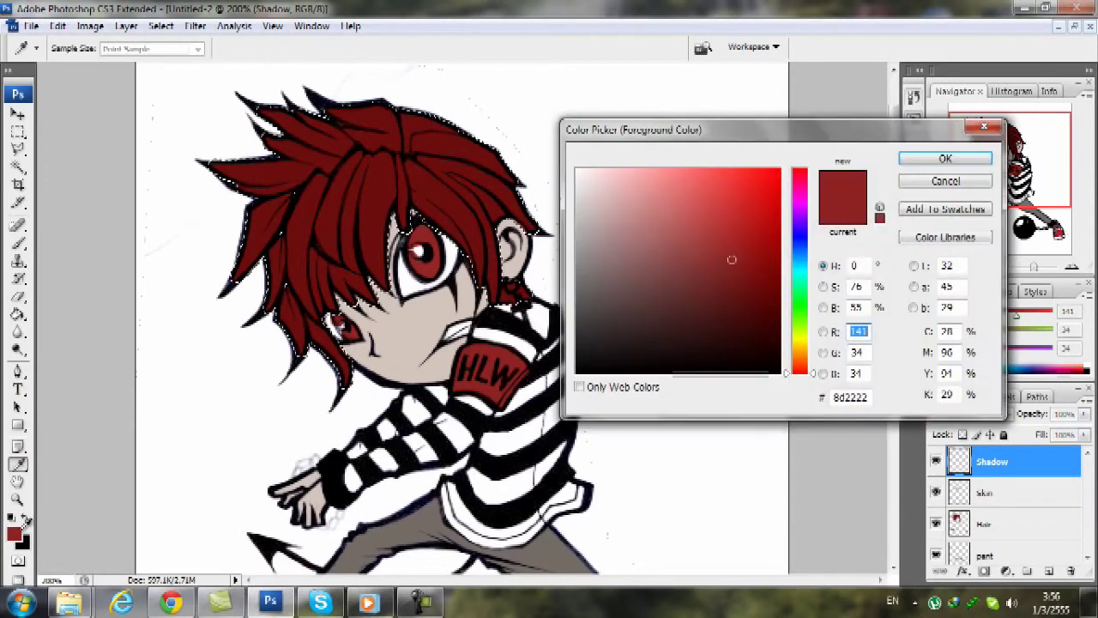
{"action": "left_click_drag", "start_coordinate": [595, 221], "coordinate": [572, 220]}
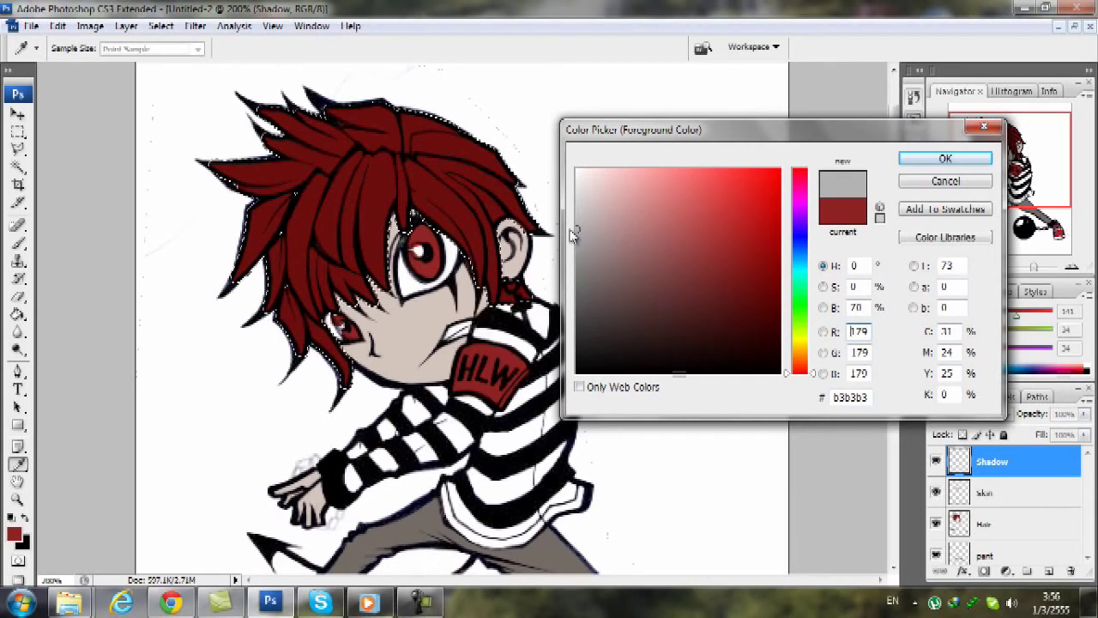
{"action": "key", "text": "Return"}
{"action": "key", "text": "p"}
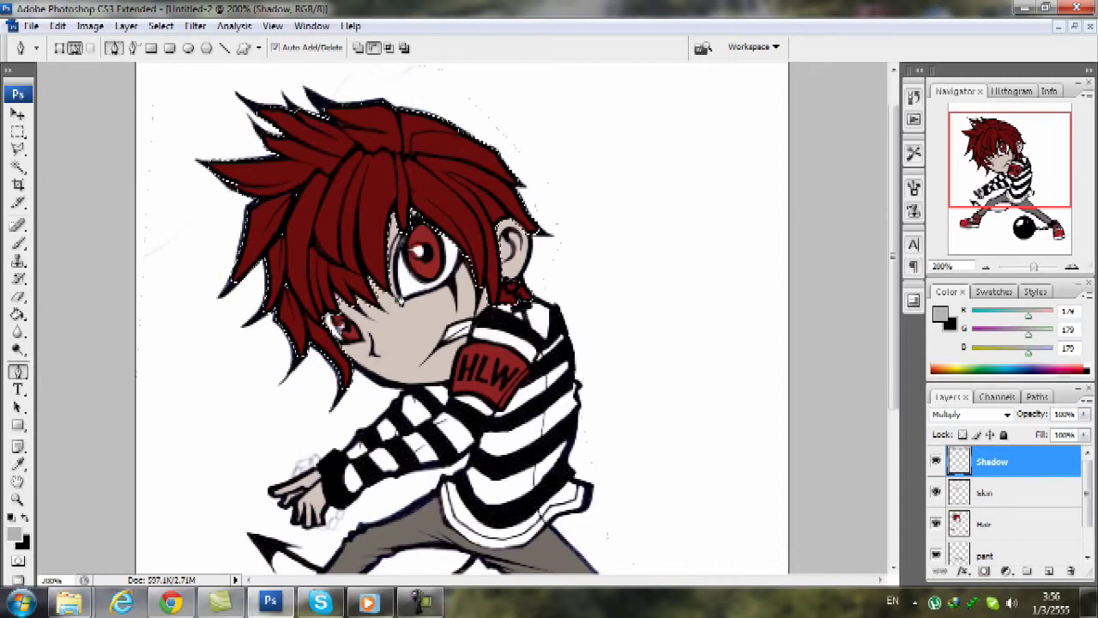
- Make the Hair layer active and draw a curved closed path around the central fringe strand with the Pen tool
{"action": "key", "text": "alt+bracketleft"}
{"action": "key", "text": "alt+bracketleft"}
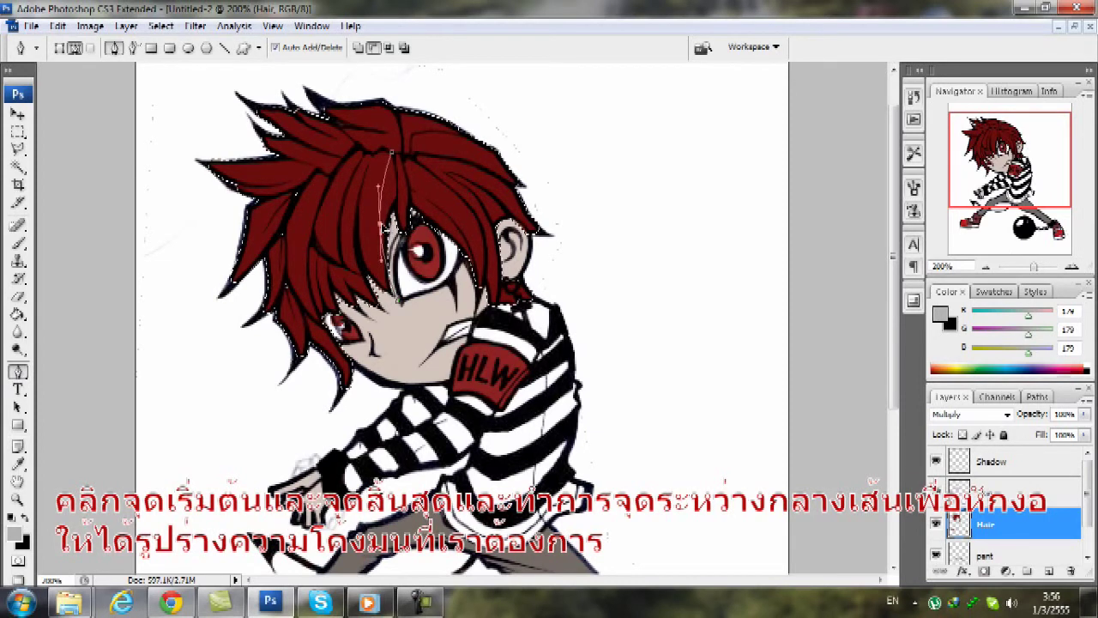
{"action": "left_click_drag", "start_coordinate": [386, 227], "coordinate": [374, 225]}
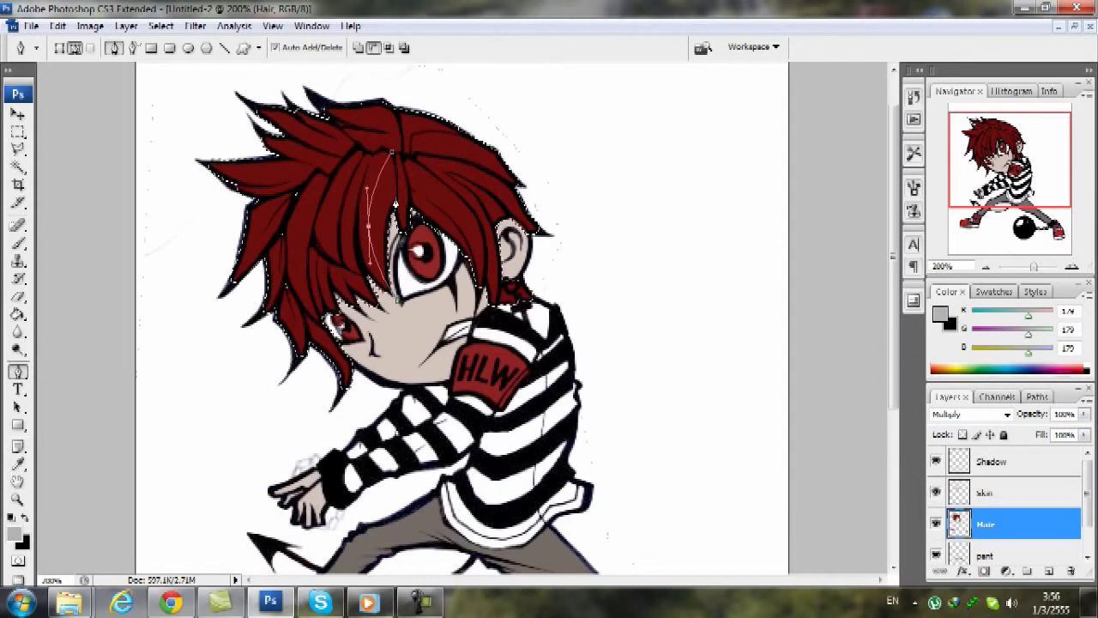
{"action": "left_click_drag", "start_coordinate": [398, 208], "coordinate": [410, 213]}
{"action": "left_click_drag", "start_coordinate": [399, 303], "coordinate": [426, 294]}
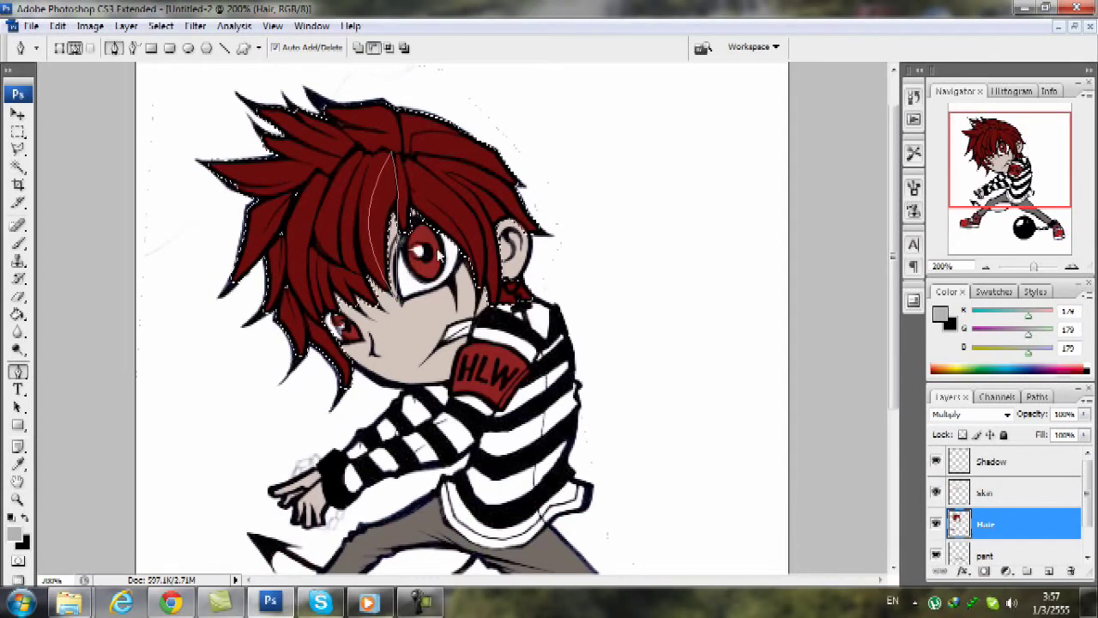
- Try to fill the fringe path with the foreground colour at 100% opacity in Normal mode on the Hair layer
{"action": "right_click", "coordinate": [439, 253]}
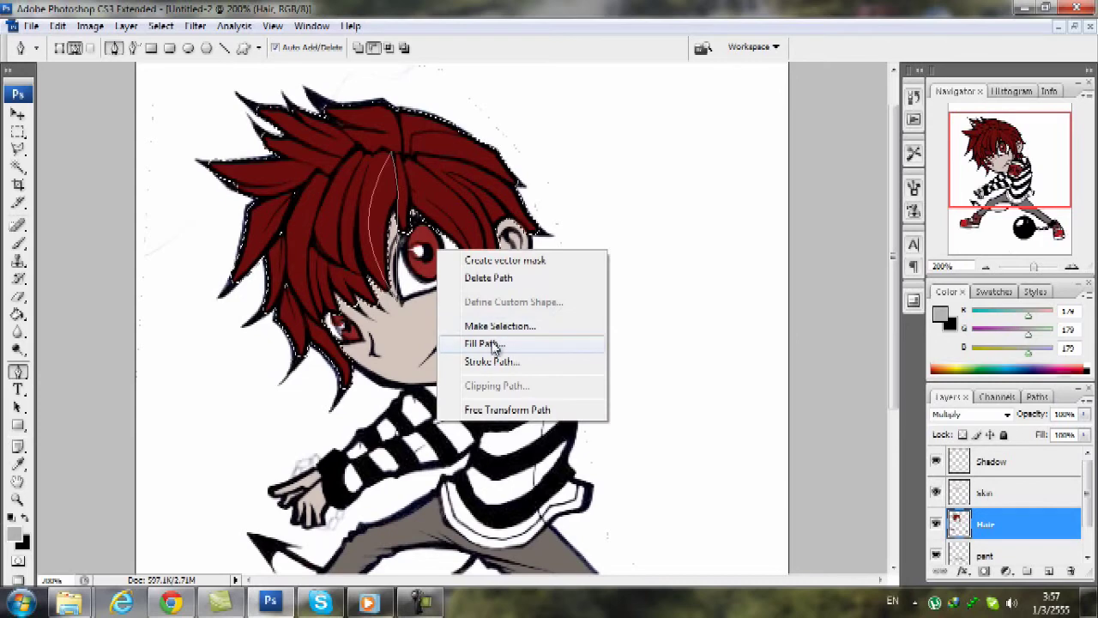
{"action": "left_click", "coordinate": [495, 342]}
{"action": "left_click", "coordinate": [662, 169]}
{"action": "right_click", "coordinate": [376, 248]}
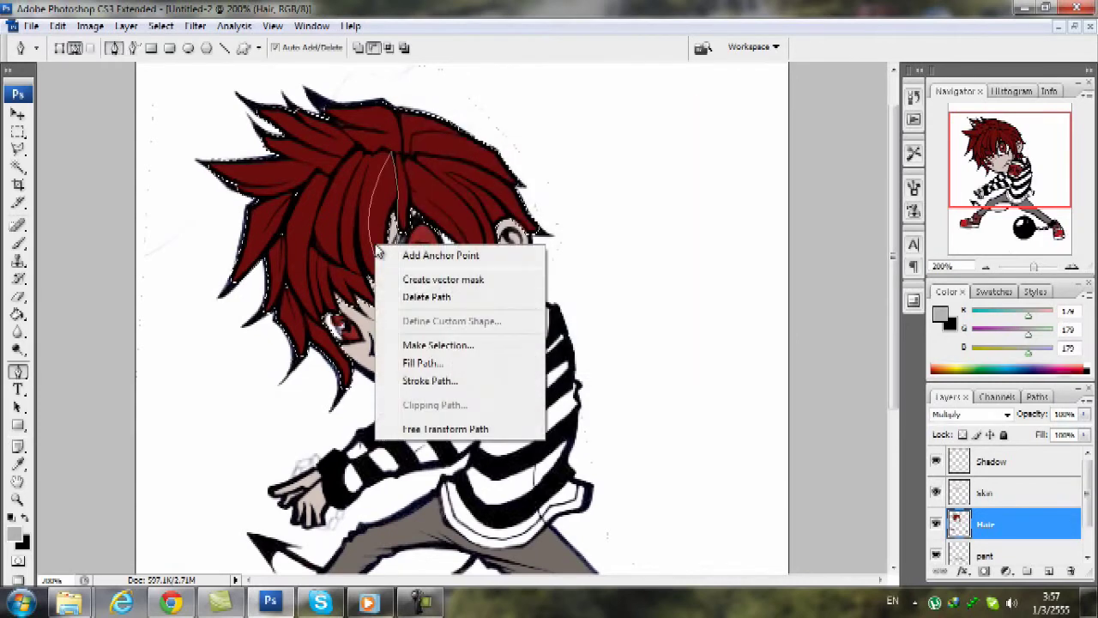
{"action": "left_click", "coordinate": [478, 365]}
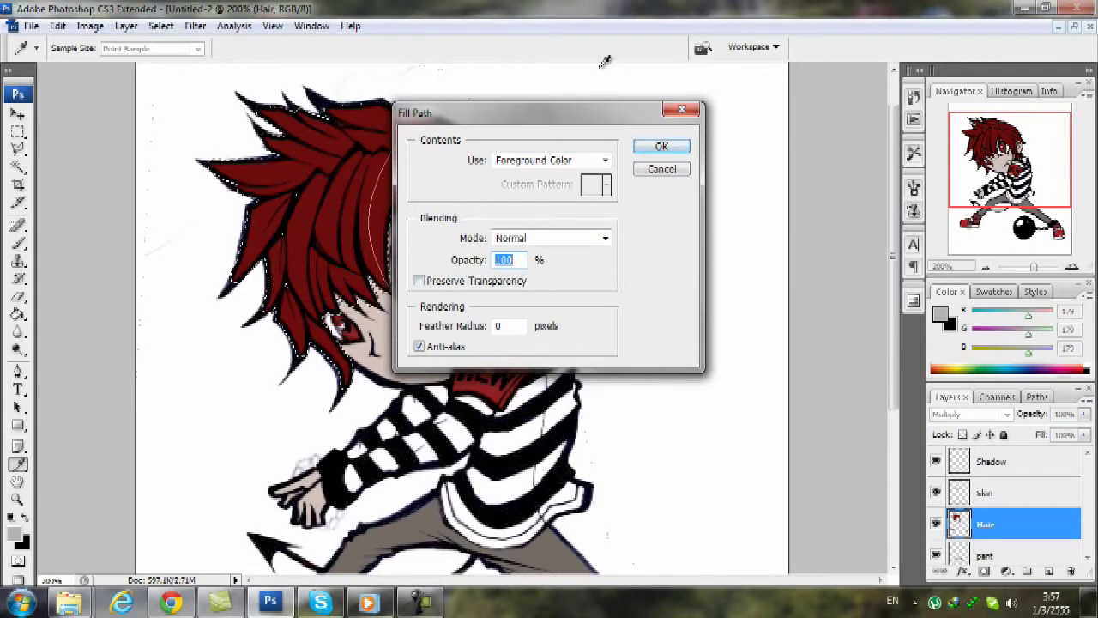
{"action": "left_click", "coordinate": [659, 148]}
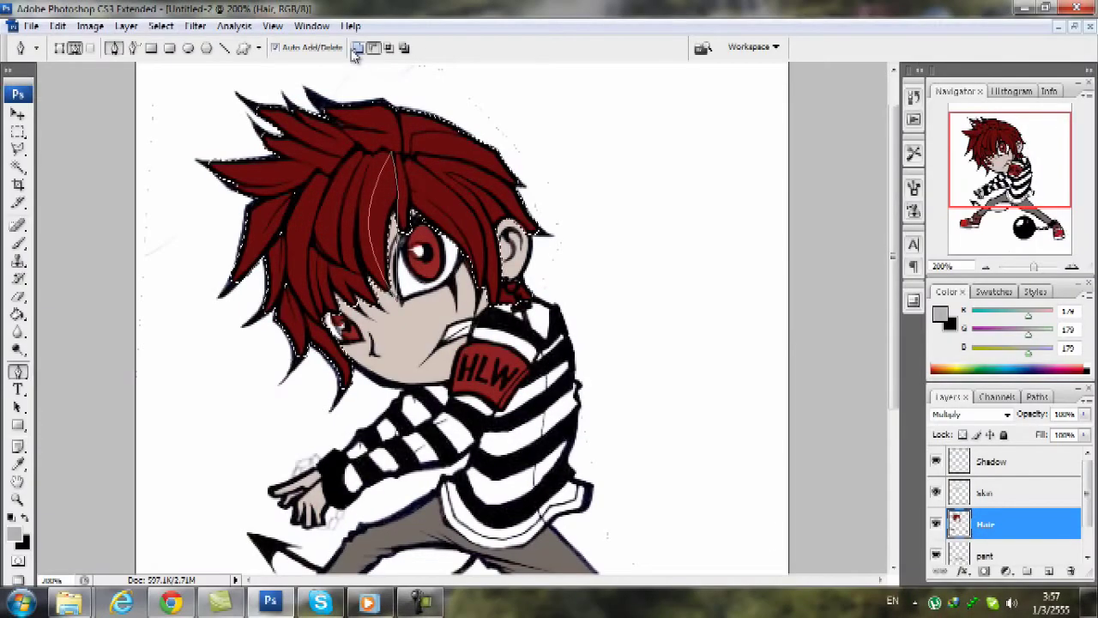
{"action": "right_click", "coordinate": [369, 193]}
{"action": "left_click", "coordinate": [418, 312]}
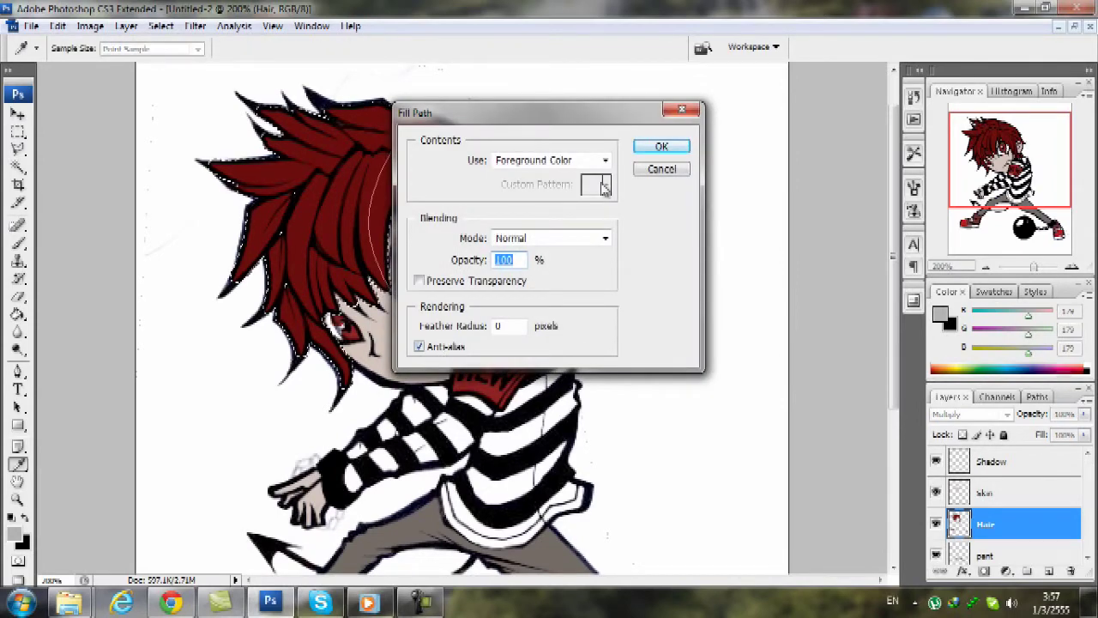
{"action": "left_click", "coordinate": [661, 169]}
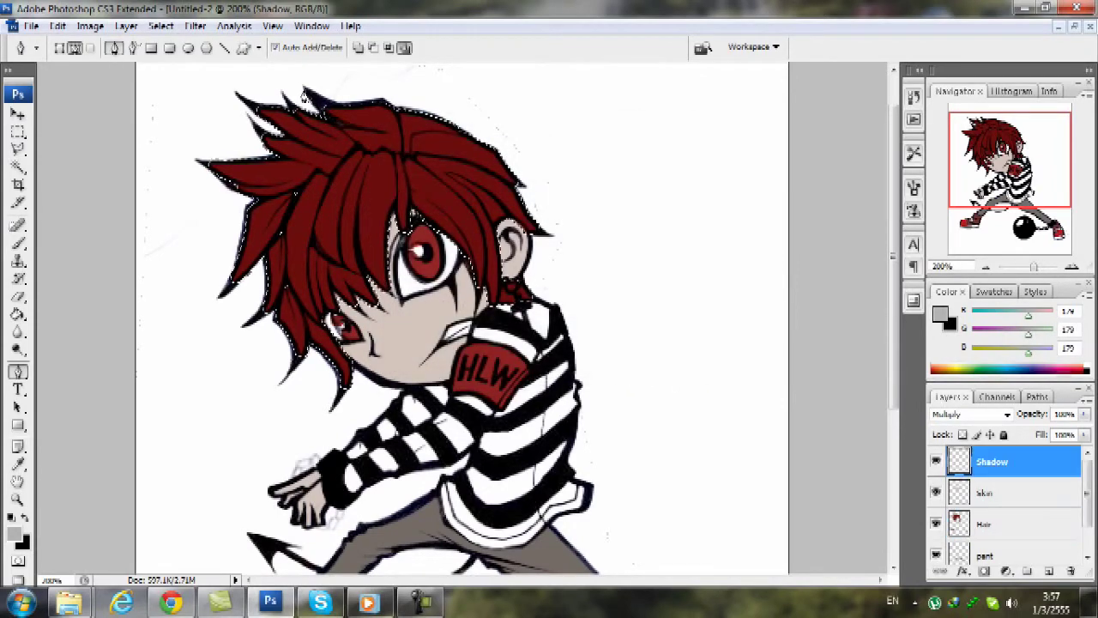
- Draw a closed shadow path along the central fringe strand on the Shadow layer, fill it with the foreground grey and delete the path
{"action": "left_click", "coordinate": [400, 312]}
{"action": "left_click_drag", "start_coordinate": [393, 158], "coordinate": [396, 226]}
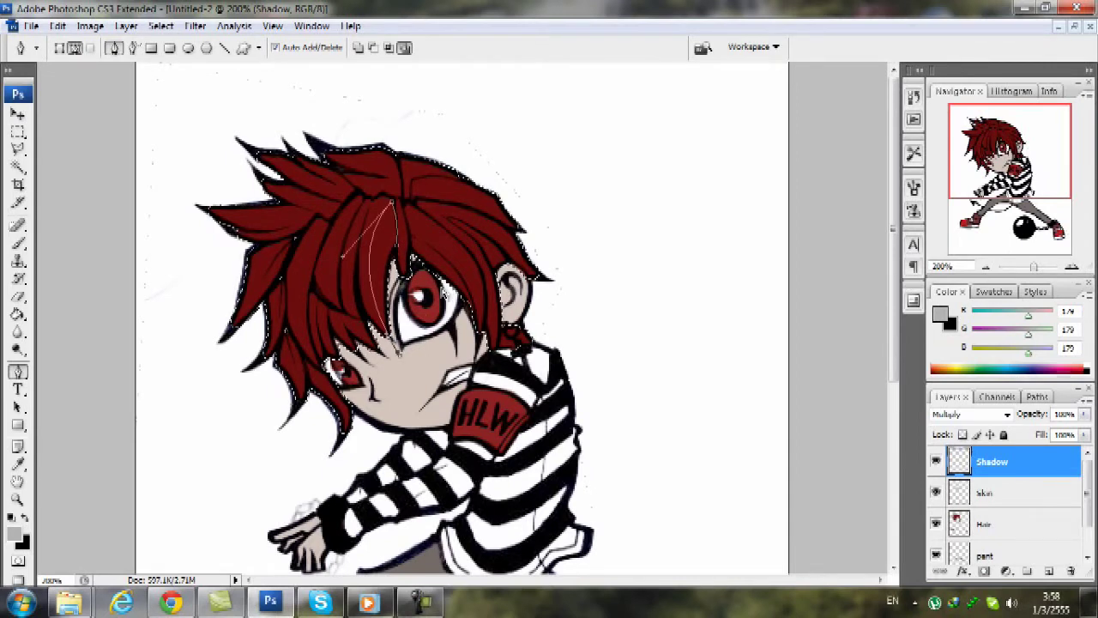
{"action": "right_click", "coordinate": [431, 301]}
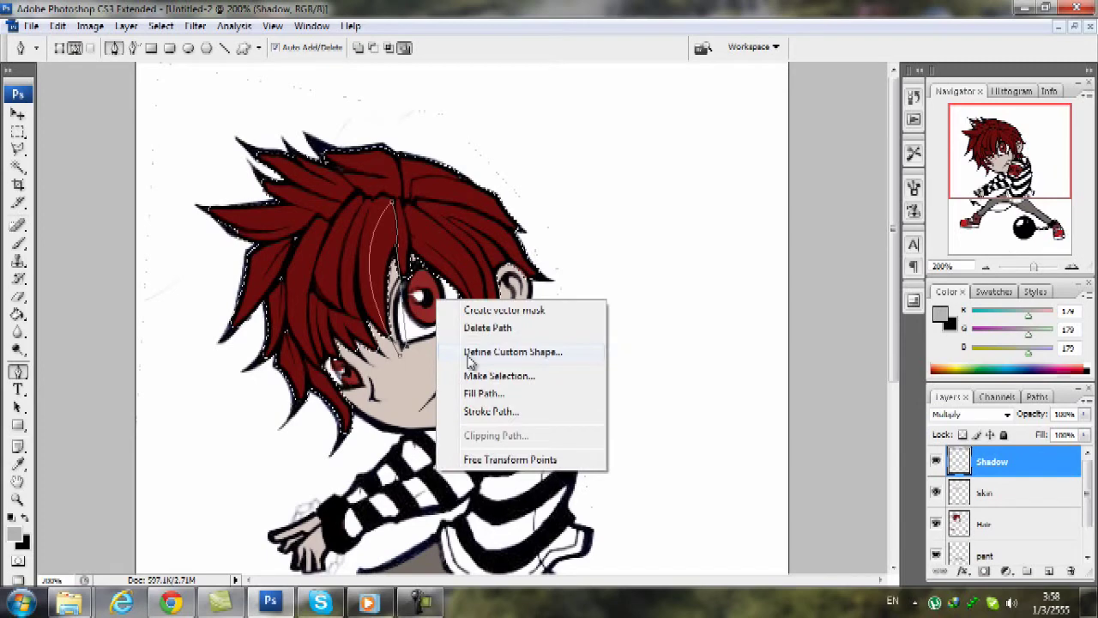
{"action": "left_click", "coordinate": [482, 392]}
{"action": "key", "text": "Return"}
{"action": "right_click", "coordinate": [405, 235]}
{"action": "left_click", "coordinate": [439, 243]}
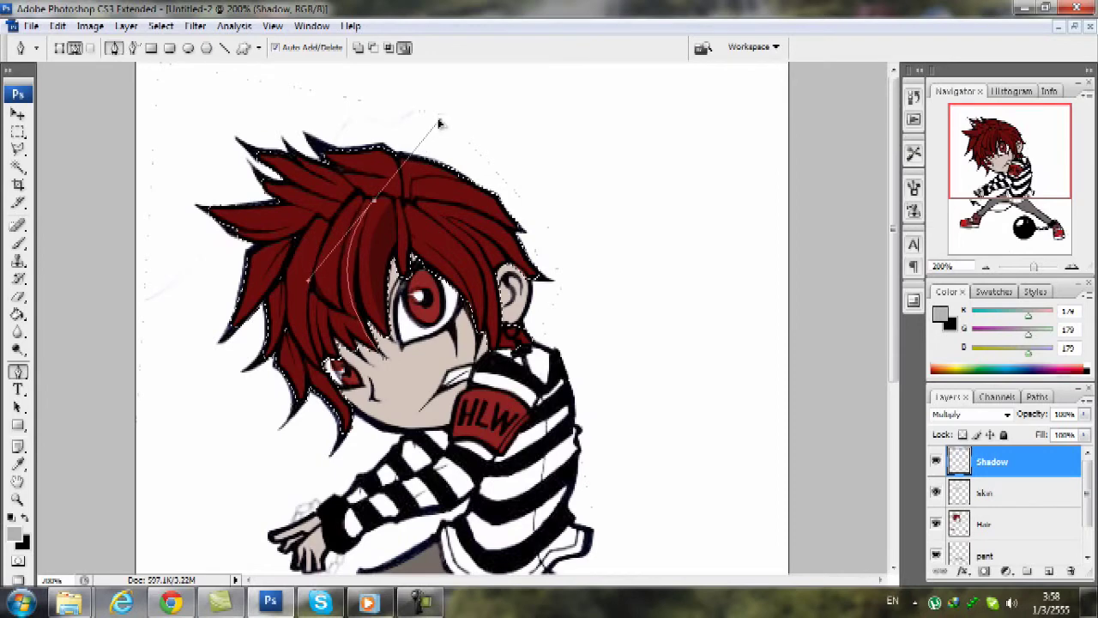
- Fill the path on the fringe strand just left of the central one with the foreground grey and delete the path
{"action": "right_click", "coordinate": [439, 227]}
{"action": "left_click", "coordinate": [490, 319]}
{"action": "key", "text": "Return"}
{"action": "right_click", "coordinate": [431, 222]}
{"action": "left_click", "coordinate": [470, 253]}
- Draw a shadow path along the strand right of the parting, fill it with the foreground grey and delete the path
{"action": "left_click", "coordinate": [406, 219]}
{"action": "left_click_drag", "start_coordinate": [472, 349], "coordinate": [448, 447]}
{"action": "left_click", "coordinate": [406, 219]}
{"action": "right_click", "coordinate": [437, 232]}
{"action": "left_click", "coordinate": [487, 319]}
{"action": "key", "text": "Return"}
{"action": "right_click", "coordinate": [495, 214]}
{"action": "left_click", "coordinate": [535, 239]}
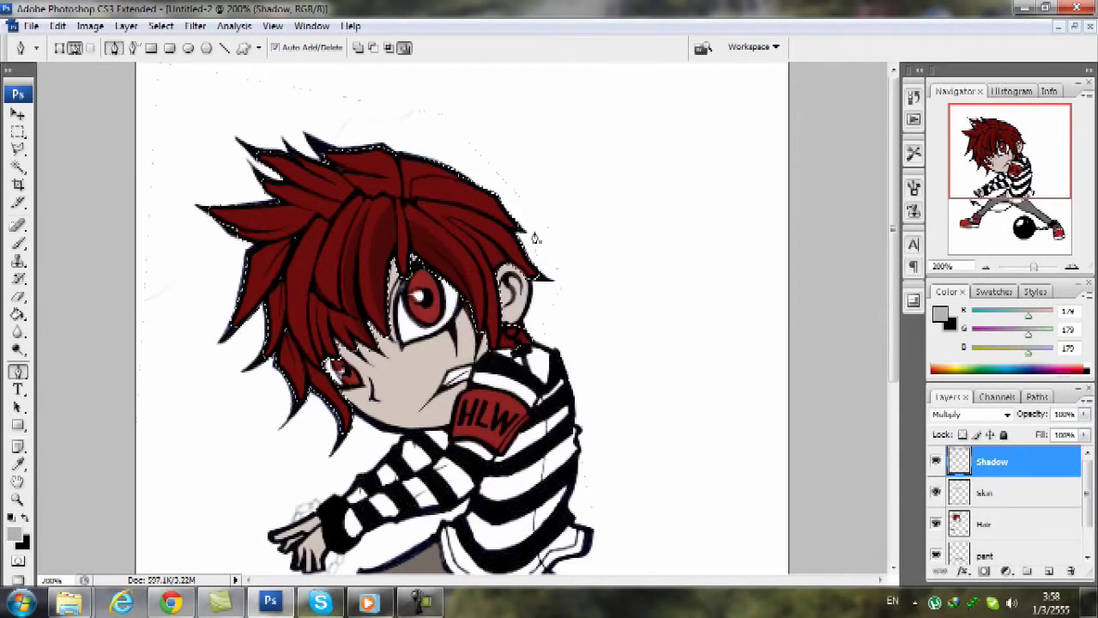
- Fill further shadow paths on the remaining fringe and side strands with the foreground grey, deleting each path once filled
{"action": "right_click", "coordinate": [432, 255]}
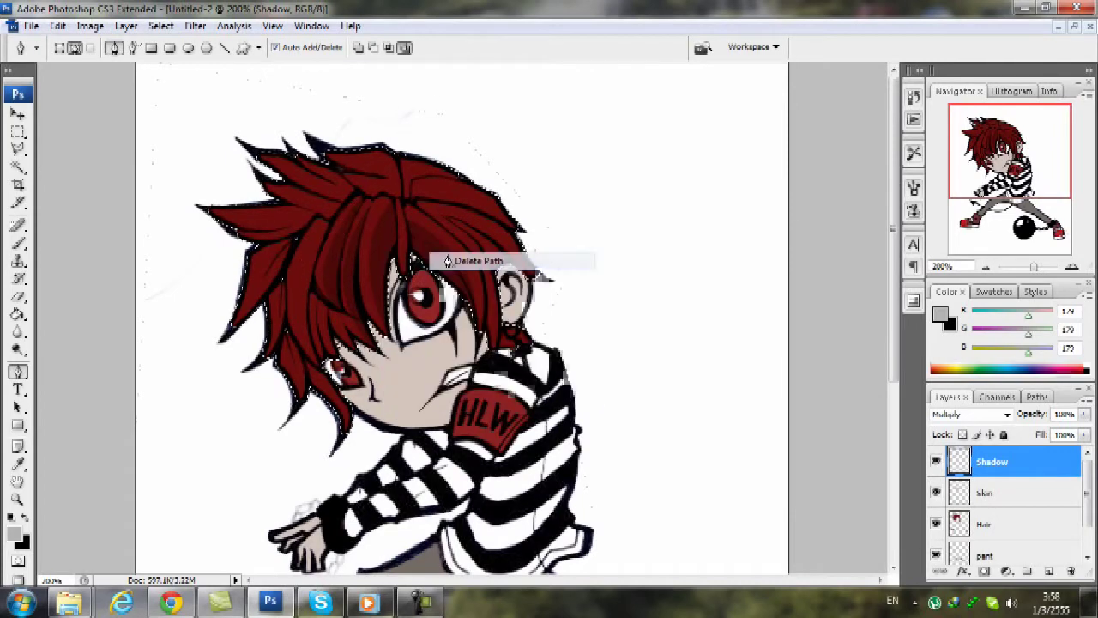
{"action": "right_click", "coordinate": [369, 345]}
{"action": "left_click", "coordinate": [404, 372]}
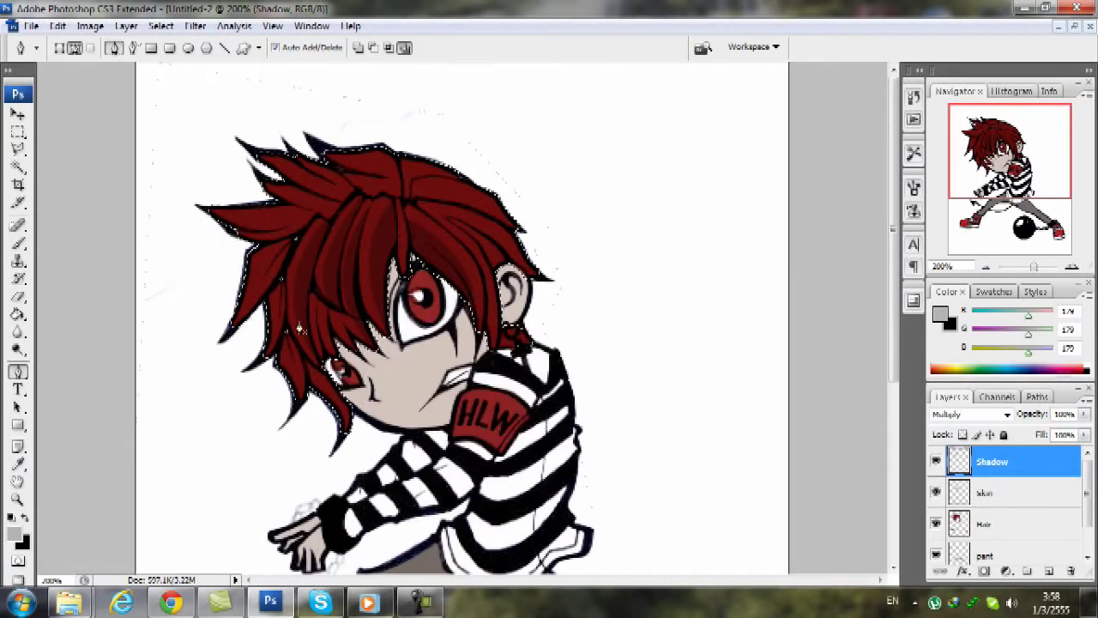
{"action": "right_click", "coordinate": [373, 302]}
{"action": "left_click", "coordinate": [403, 328]}
{"action": "right_click", "coordinate": [401, 347]}
{"action": "left_click", "coordinate": [442, 428]}
{"action": "key", "text": "Return"}
{"action": "key", "text": "ctrl+minus"}
{"action": "key", "text": "ctrl+plus"}
{"action": "left_click_drag", "start_coordinate": [488, 407], "coordinate": [444, 388]}
{"action": "scroll", "coordinate": [445, 388], "scroll_direction": "up", "scroll_amount": 5}
{"action": "right_click", "coordinate": [506, 216]}
{"action": "left_click", "coordinate": [537, 243]}
- Draw a shadow path from the parting to the hair tip above the ear and fill it with the foreground grey
{"action": "left_click", "coordinate": [416, 202]}
{"action": "mouse_move", "coordinate": [580, 291]}
{"action": "left_mouse_down"}
{"action": "mouse_move", "coordinate": [544, 343]}
{"action": "mouse_move", "coordinate": [565, 282]}
{"action": "left_mouse_up"}
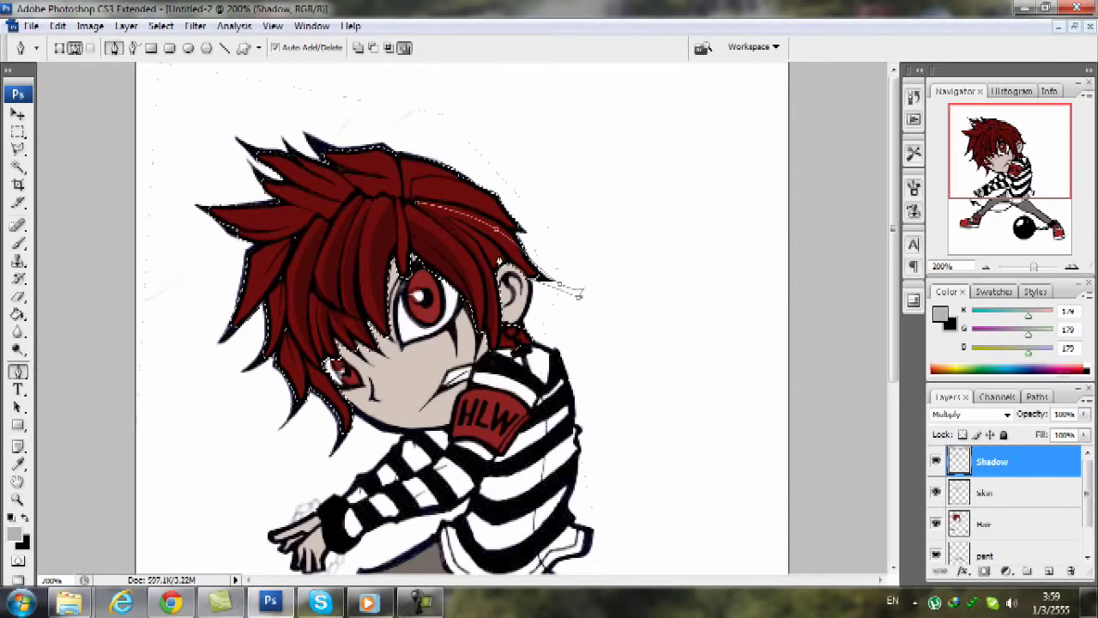
{"action": "left_click", "coordinate": [414, 203]}
{"action": "right_click", "coordinate": [541, 175]}
{"action": "left_click", "coordinate": [592, 270]}
{"action": "key", "text": "Return"}
- Close the shadow path along the outer strand at the back of the head and fill it with the foreground grey
{"action": "left_click_drag", "start_coordinate": [515, 227], "coordinate": [544, 262]}
{"action": "right_click", "coordinate": [529, 167]}
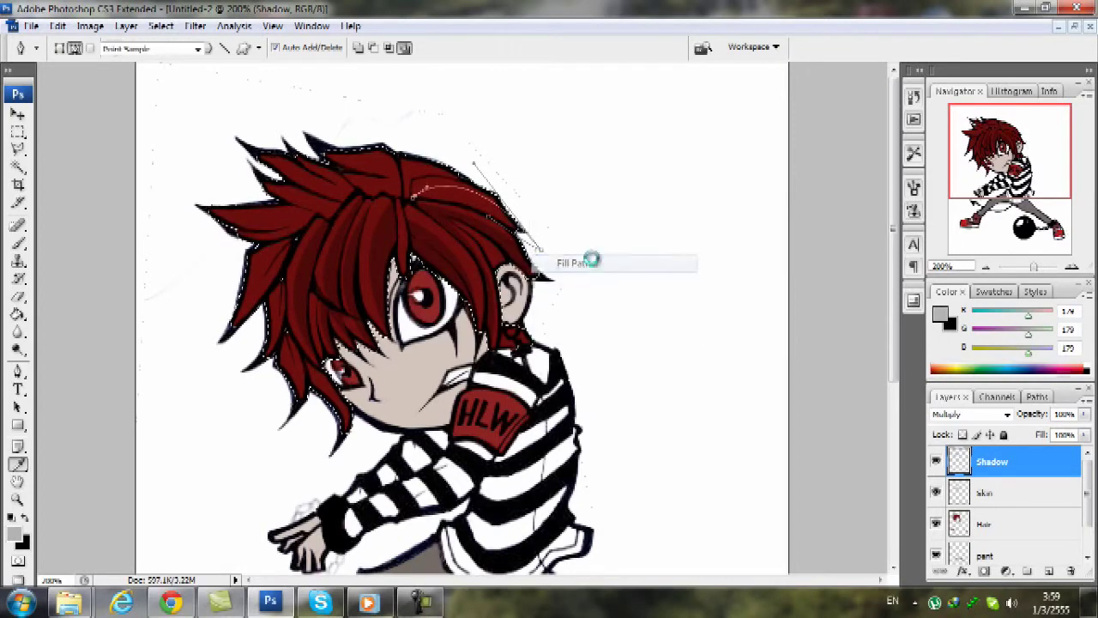
{"action": "left_click", "coordinate": [595, 265]}
{"action": "key", "text": "Return"}
- Draw shadow paths on the crown strands either side of the parting and fill them with the foreground grey
{"action": "left_click", "coordinate": [411, 204]}
{"action": "left_click_drag", "start_coordinate": [457, 178], "coordinate": [515, 209]}
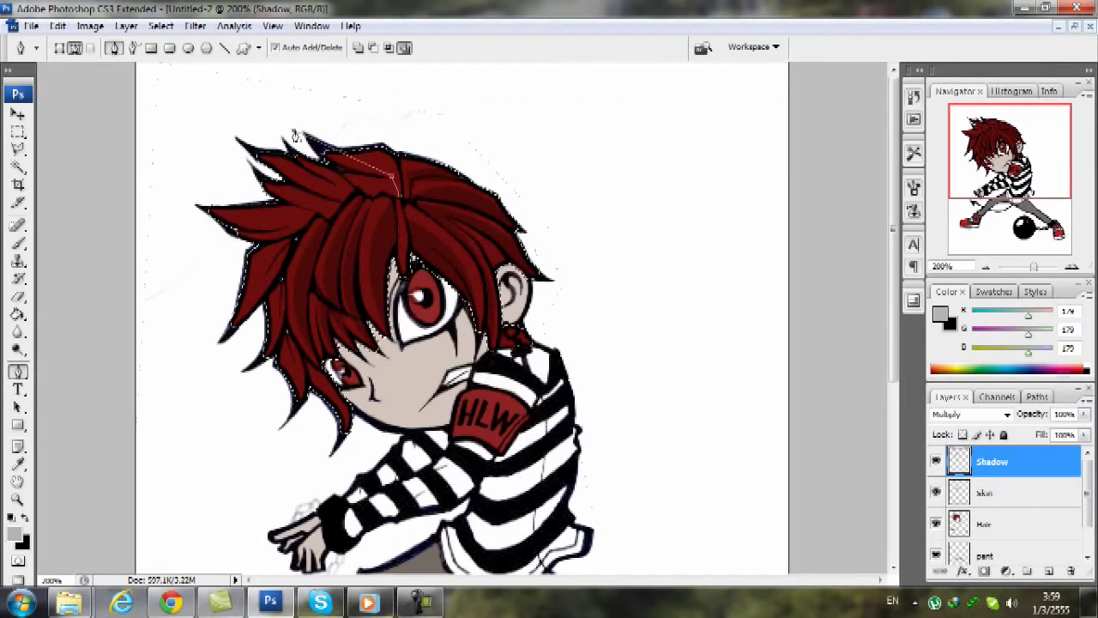
{"action": "left_click", "coordinate": [398, 196]}
{"action": "right_click", "coordinate": [378, 172]}
{"action": "left_click", "coordinate": [433, 266]}
{"action": "key", "text": "Return"}
{"action": "key", "text": "Return"}
- Shade the long spiky strands on the left side of the hair with grey-filled paths and delete the leftover path
{"action": "left_click", "coordinate": [350, 196]}
{"action": "left_click_drag", "start_coordinate": [263, 156], "coordinate": [254, 146]}
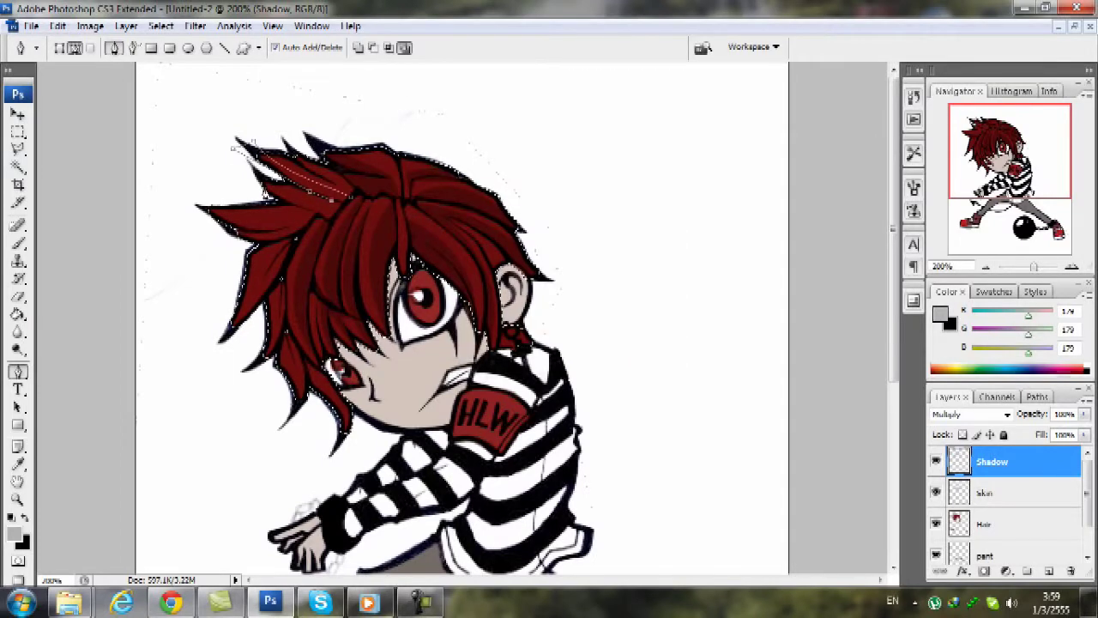
{"action": "left_click", "coordinate": [212, 220]}
{"action": "left_click", "coordinate": [282, 236]}
{"action": "left_click", "coordinate": [252, 255]}
{"action": "left_click", "coordinate": [274, 252]}
{"action": "left_click", "coordinate": [252, 298]}
{"action": "left_click", "coordinate": [279, 266]}
{"action": "left_click", "coordinate": [279, 313]}
{"action": "right_click", "coordinate": [481, 182]}
{"action": "left_click", "coordinate": [515, 211]}
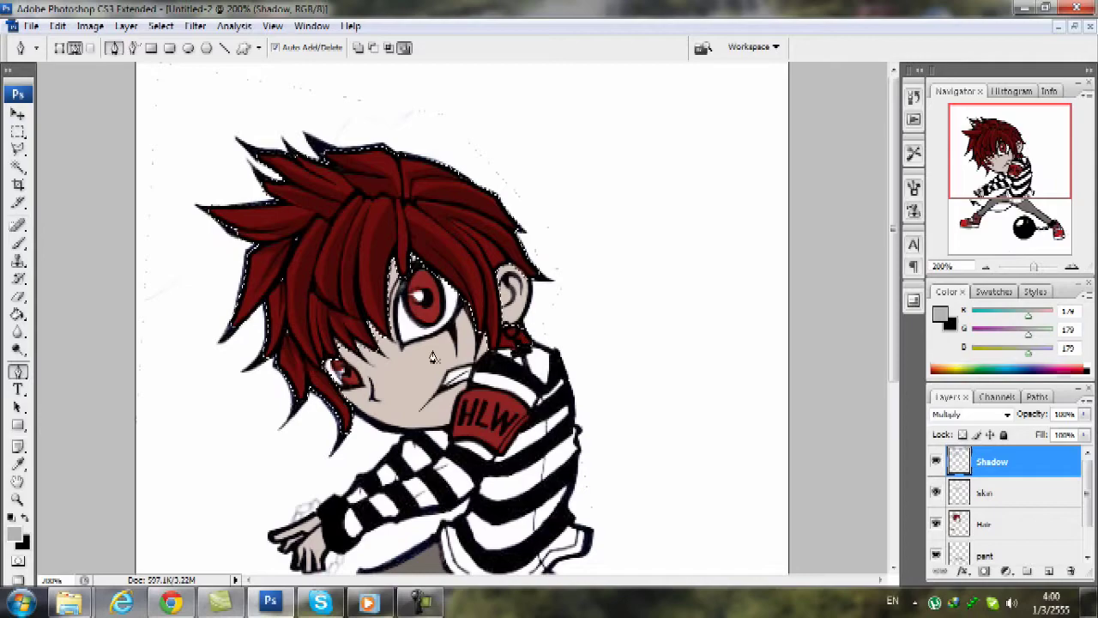
- Sample the hair red on the Hair layer and set the foreground to a brighter red of RGB 141, 22, 22
{"action": "scroll", "coordinate": [433, 358], "scroll_direction": "down", "scroll_amount": 3}
{"action": "scroll", "coordinate": [961, 356], "scroll_direction": "up", "scroll_amount": 2}
{"action": "left_click", "coordinate": [993, 522]}
{"action": "key", "text": "i"}
{"action": "left_click", "coordinate": [369, 240]}
{"action": "left_click", "coordinate": [13, 534]}
{"action": "left_click", "coordinate": [751, 264]}
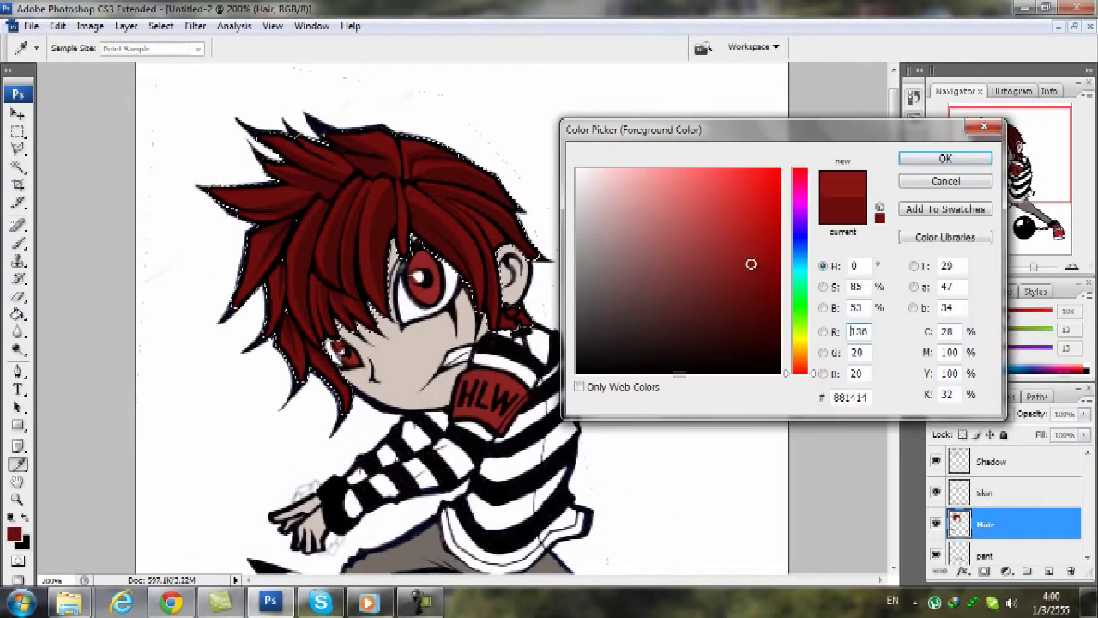
{"action": "key", "text": "Return"}
- Draw a curved band-shaped highlight path across the hair on the Hair layer and fill it with the brighter red
{"action": "key", "text": "p"}
{"action": "left_click_drag", "start_coordinate": [233, 269], "coordinate": [277, 297]}
{"action": "left_click", "coordinate": [573, 211]}
{"action": "left_click", "coordinate": [559, 196]}
{"action": "mouse_move", "coordinate": [188, 222]}
{"action": "left_mouse_down"}
{"action": "mouse_move", "coordinate": [163, 164]}
{"action": "mouse_move", "coordinate": [6, 171]}
{"action": "left_mouse_up"}
{"action": "right_click", "coordinate": [304, 197]}
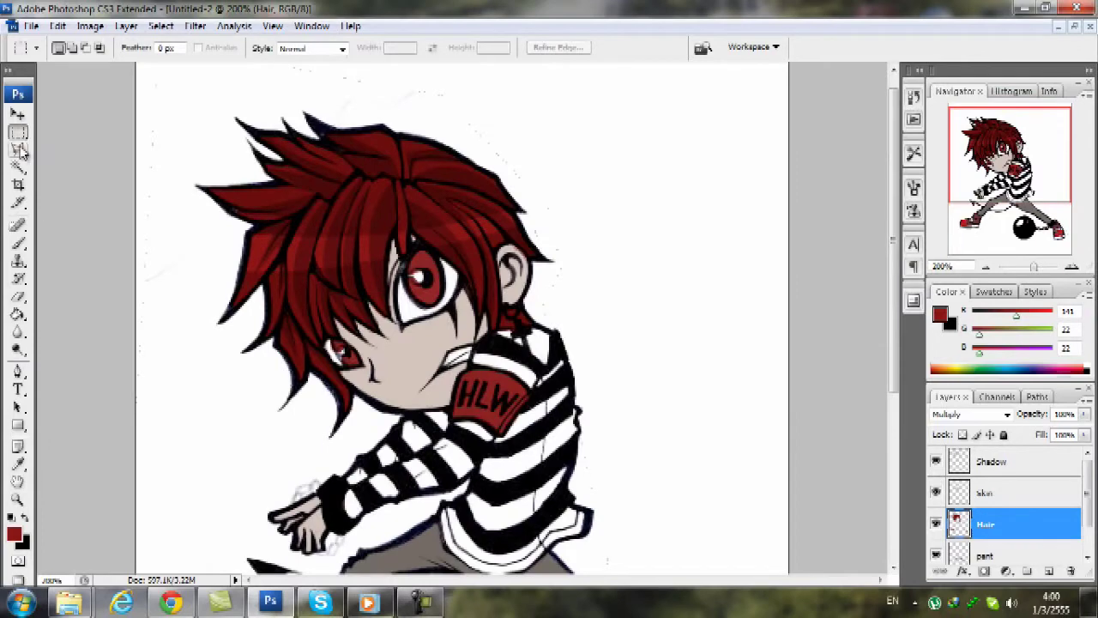
- Set the foreground colour to an even brighter red for the inner hair highlight
{"action": "key", "text": "i"}
{"action": "left_click", "coordinate": [15, 534]}
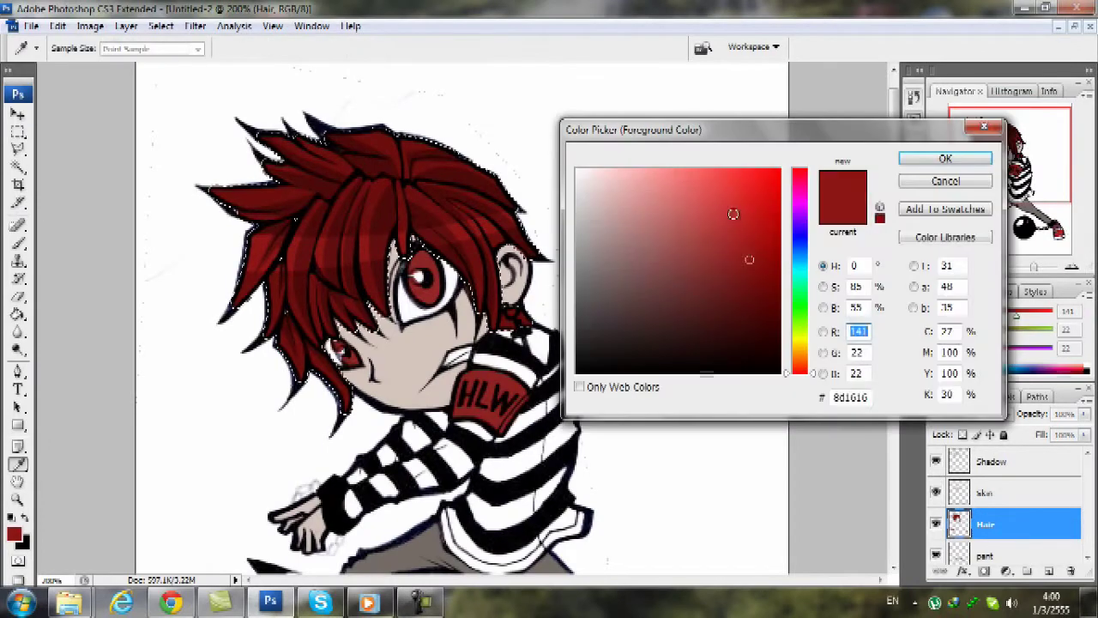
{"action": "left_click", "coordinate": [744, 211]}
{"action": "key", "text": "Return"}
- Draw a narrower highlight band inside the first one across the hair and fill it with the lighter red
{"action": "key", "text": "p"}
{"action": "left_click", "coordinate": [244, 259]}
{"action": "left_click_drag", "start_coordinate": [546, 210], "coordinate": [558, 183]}
{"action": "left_click_drag", "start_coordinate": [239, 232], "coordinate": [65, 209]}
{"action": "left_click", "coordinate": [243, 258]}
{"action": "right_click", "coordinate": [570, 196]}
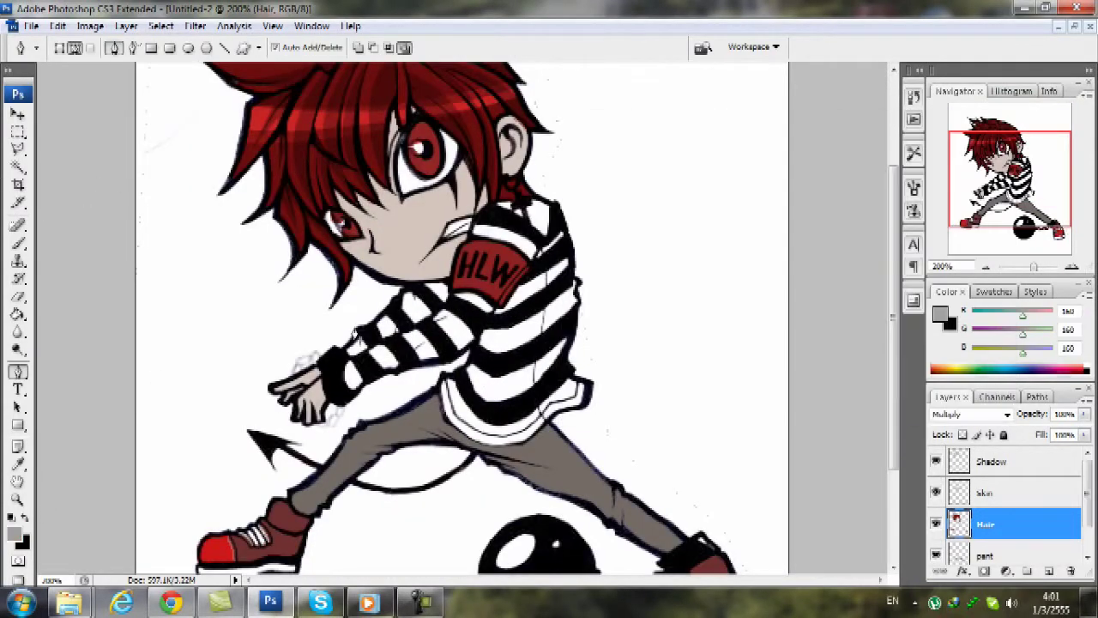
- Make the Shadow layer active and outline the fold shadows on the left trouser leg with the Pen tool
{"action": "left_click", "coordinate": [987, 466]}
{"action": "left_click", "coordinate": [301, 510]}
{"action": "left_click", "coordinate": [325, 487]}
{"action": "left_click", "coordinate": [362, 457]}
{"action": "left_click", "coordinate": [352, 452]}
{"action": "left_click", "coordinate": [374, 451]}
{"action": "left_click", "coordinate": [360, 443]}
{"action": "left_click", "coordinate": [427, 438]}
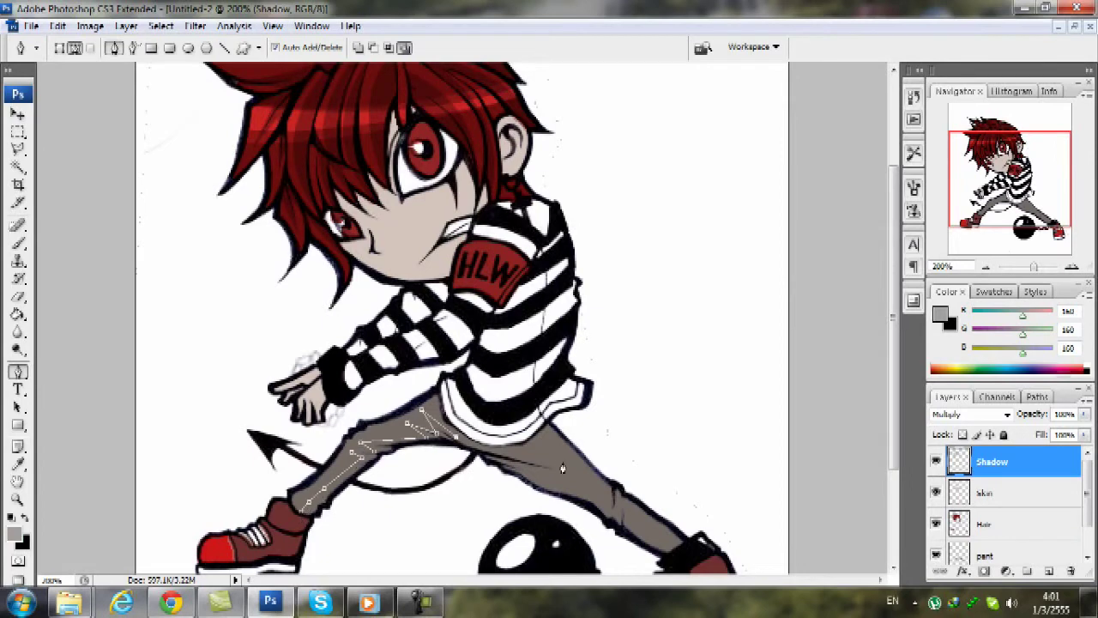
- Continue the shadow path down the right trouser leg, following the knee folds to the ankle
{"action": "left_click", "coordinate": [612, 497]}
{"action": "left_click", "coordinate": [609, 511]}
{"action": "left_click", "coordinate": [623, 503]}
{"action": "left_click", "coordinate": [621, 520]}
{"action": "left_click", "coordinate": [682, 550]}
- Select the trousers from the pant layer with the Magic Wand and close the trouser shadow path on the Shadow layer
{"action": "left_click", "coordinate": [18, 166]}
{"action": "left_click", "coordinate": [1008, 571]}
{"action": "left_click", "coordinate": [995, 555]}
{"action": "left_click", "coordinate": [612, 503]}
{"action": "left_click", "coordinate": [992, 462]}
{"action": "left_click", "coordinate": [18, 372]}
{"action": "left_click", "coordinate": [338, 549]}
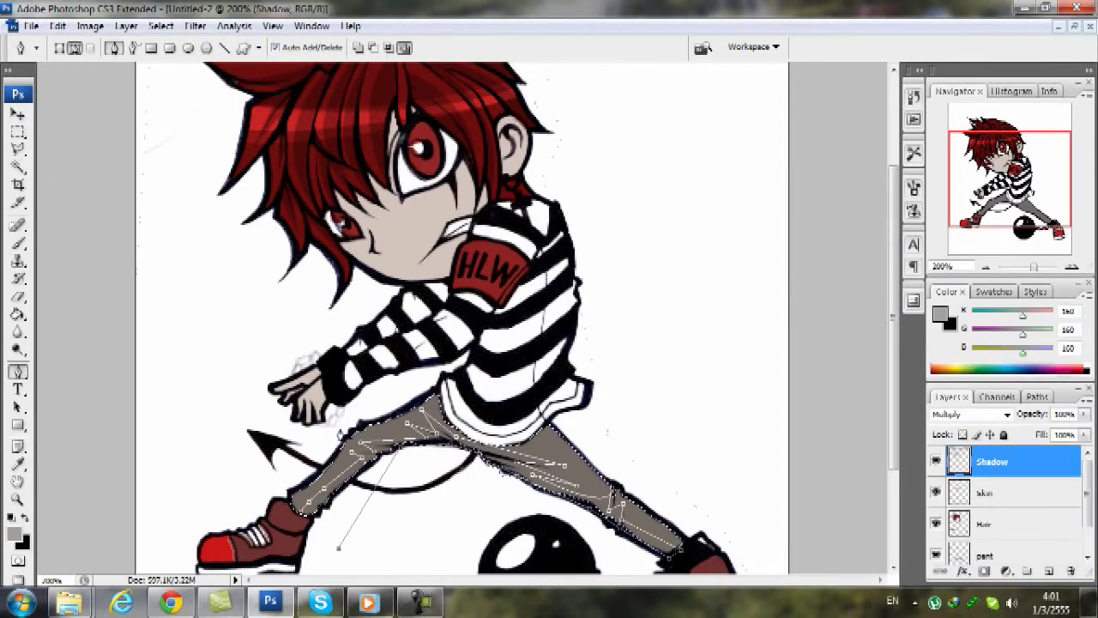
{"action": "left_click", "coordinate": [302, 511]}
- Sample the trouser colour, set the foreground to a lighter grey-brown and make the pant layer active
{"action": "left_click", "coordinate": [18, 463]}
{"action": "left_click", "coordinate": [608, 481]}
{"action": "left_click", "coordinate": [14, 533]}
{"action": "left_click", "coordinate": [596, 257]}
{"action": "left_click", "coordinate": [945, 158]}
{"action": "left_click", "coordinate": [996, 554]}
- Draw a highlight path along the lower right trouser leg with the Pen tool and fill it with the foreground colour
{"action": "left_click", "coordinate": [18, 371]}
{"action": "left_click", "coordinate": [616, 496]}
{"action": "left_click", "coordinate": [682, 549]}
{"action": "right_click", "coordinate": [622, 415]}
{"action": "left_click", "coordinate": [691, 504]}
{"action": "key", "text": "Return"}
- Draw a highlight path along the upper edge of the left trouser leg, from the hip to the shoe
{"action": "left_click", "coordinate": [439, 394]}
{"action": "left_click", "coordinate": [361, 436]}
{"action": "left_click_drag", "start_coordinate": [290, 509], "coordinate": [185, 454]}
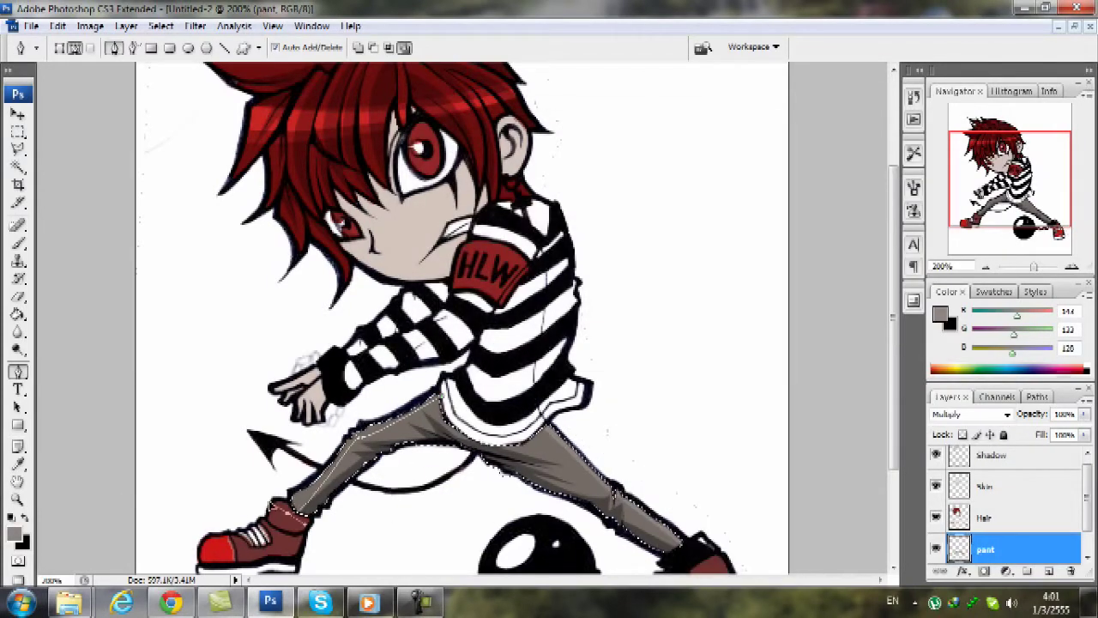
{"action": "left_click", "coordinate": [242, 296]}
{"action": "left_click", "coordinate": [440, 248]}
- Delete the leftover path and clear the trouser selection
{"action": "right_click", "coordinate": [515, 232]}
{"action": "left_click", "coordinate": [555, 261]}
{"action": "scroll", "coordinate": [515, 257], "scroll_direction": "up", "scroll_amount": 2}
{"action": "key", "text": "m"}
{"action": "key", "text": "ctrl+d"}
{"action": "key", "text": "ctrl+minus"}
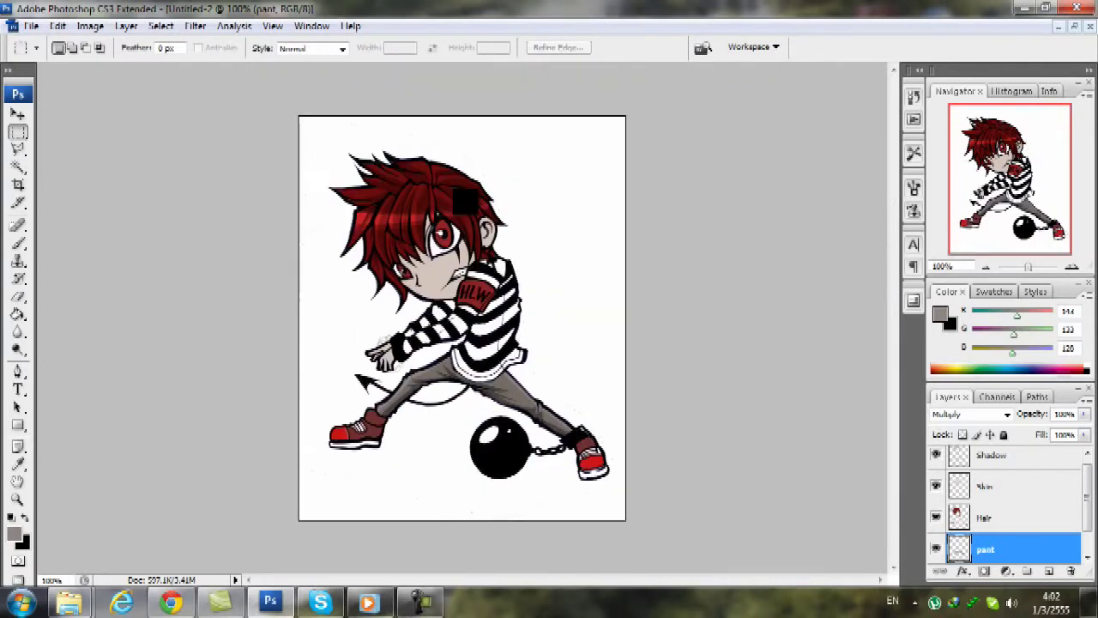
- Make the Skin layer active with the Magic Wand and load the layer's painted skin areas as a selection
{"action": "left_click", "coordinate": [18, 166]}
{"action": "left_click", "coordinate": [1013, 487]}
{"action": "scroll", "coordinate": [1015, 546], "scroll_direction": "down", "scroll_amount": 1}
{"action": "left_click", "coordinate": [995, 518]}
{"action": "left_click", "coordinate": [987, 457]}
{"action": "left_click", "coordinate": [960, 461], "text": "ctrl"}
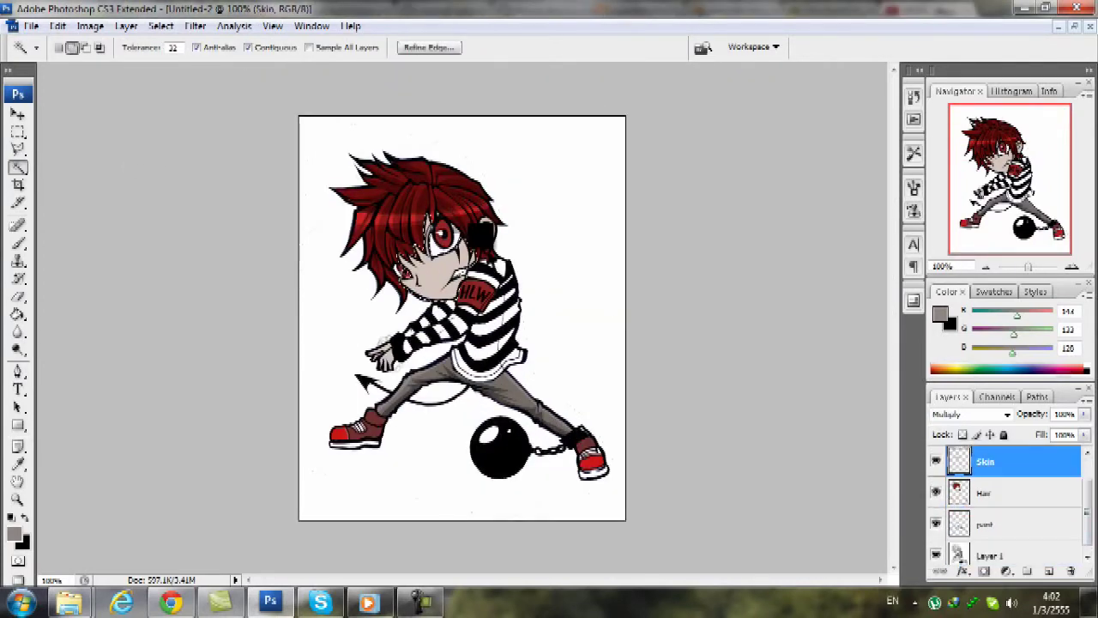
- Switch to the Pen tool on the Shadow layer and set the foreground colour to a light warm grey (186, 182, 180)
{"action": "left_click", "coordinate": [18, 372]}
{"action": "scroll", "coordinate": [1015, 506], "scroll_direction": "up", "scroll_amount": 1}
{"action": "left_click", "coordinate": [1013, 461]}
{"action": "left_click", "coordinate": [13, 534]}
{"action": "left_click", "coordinate": [566, 198]}
{"action": "left_click", "coordinate": [969, 144]}
- Draw a closed shadow path across the cheek, brow and ear and around the outside of the face
{"action": "key", "text": "ctrl+plus"}
{"action": "left_click", "coordinate": [433, 343]}
{"action": "left_click", "coordinate": [448, 314]}
{"action": "left_click_drag", "start_coordinate": [450, 318], "coordinate": [394, 313]}
{"action": "left_click", "coordinate": [394, 303]}
{"action": "left_click", "coordinate": [376, 287]}
{"action": "left_click", "coordinate": [394, 286]}
{"action": "left_click", "coordinate": [382, 256]}
{"action": "left_click", "coordinate": [402, 270]}
{"action": "left_click", "coordinate": [403, 201]}
{"action": "left_click", "coordinate": [464, 238]}
{"action": "left_click", "coordinate": [479, 237]}
{"action": "left_click", "coordinate": [400, 127]}
{"action": "left_click", "coordinate": [250, 214]}
{"action": "left_click", "coordinate": [343, 357]}
- Fill the face shadow path with the foreground colour within the skin selection
{"action": "right_click", "coordinate": [493, 298]}
{"action": "left_click", "coordinate": [540, 394]}
{"action": "key", "text": "Return"}
{"action": "key", "text": "Return"}
{"action": "key", "text": "ctrl+minus"}
{"action": "key", "text": "ctrl+plus"}
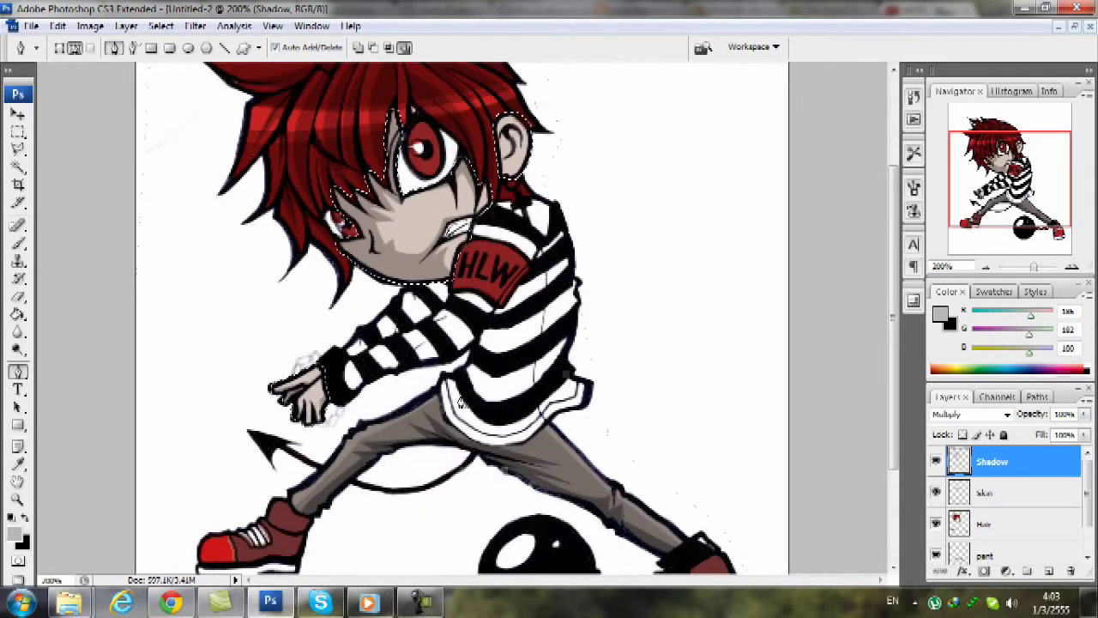
- Choose a pale skin highlight colour, outline a small highlight path below the large eye with the Pen tool, and fill it
{"action": "left_click", "coordinate": [19, 464]}
{"action": "left_click", "coordinate": [14, 533]}
{"action": "left_click", "coordinate": [596, 192]}
{"action": "left_click", "coordinate": [944, 157]}
{"action": "left_click", "coordinate": [1013, 523]}
{"action": "left_click", "coordinate": [18, 370]}
{"action": "left_click", "coordinate": [465, 205]}
{"action": "left_click", "coordinate": [460, 189]}
{"action": "left_click", "coordinate": [409, 205]}
{"action": "right_click", "coordinate": [442, 191]}
{"action": "left_click", "coordinate": [490, 277]}
- On the Skin layer, refill the highlight path below the eye with a paler tone (237, 227, 221) and delete the path
{"action": "left_click", "coordinate": [14, 533]}
{"action": "left_click", "coordinate": [590, 182]}
{"action": "left_click", "coordinate": [944, 157]}
{"action": "left_click", "coordinate": [1013, 492]}
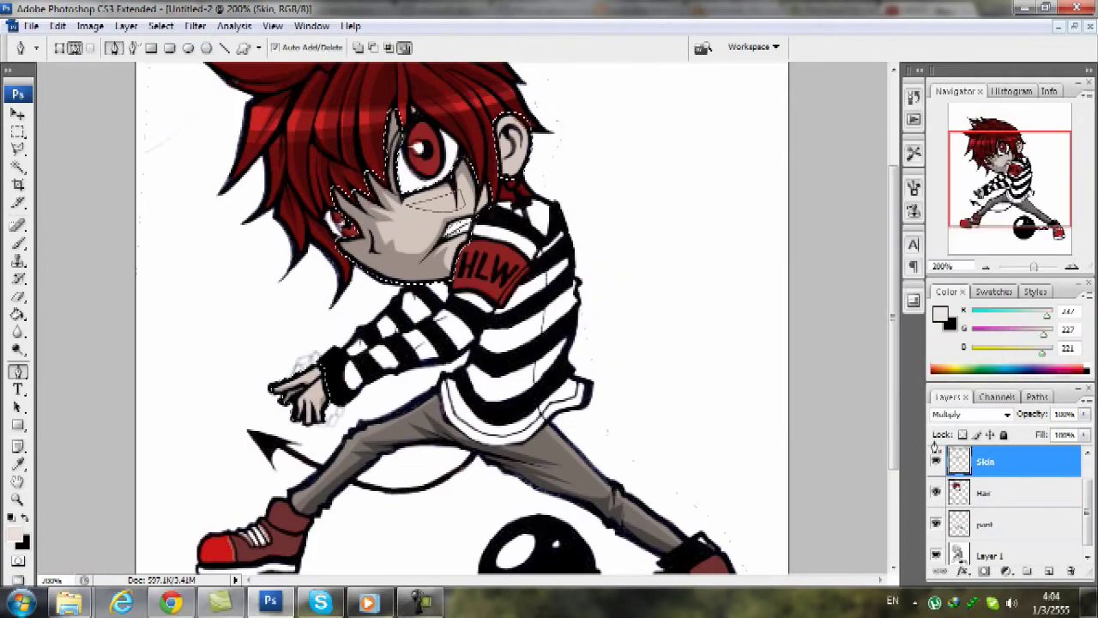
{"action": "right_click", "coordinate": [369, 161]}
{"action": "left_click", "coordinate": [408, 253]}
{"action": "right_click", "coordinate": [419, 218]}
{"action": "left_click", "coordinate": [451, 245]}
{"action": "key", "text": "ctrl+minus"}
{"action": "left_click", "coordinate": [18, 132]}
{"action": "key", "text": "ctrl+d"}
- Set the foreground colour back to a light warm grey and make the Shadow layer active for the clothing shading
{"action": "left_click", "coordinate": [18, 371]}
{"action": "left_click", "coordinate": [13, 533]}
{"action": "left_click", "coordinate": [600, 225]}
{"action": "left_click", "coordinate": [944, 157]}
{"action": "left_click", "coordinate": [1049, 571]}
{"action": "double_click", "coordinate": [996, 462]}
{"action": "type", "text": "Shadow"}
{"action": "key", "text": "ctrl+plus"}
{"action": "key", "text": "ctrl+plus"}
{"action": "left_click_drag", "start_coordinate": [518, 79], "coordinate": [460, 337]}
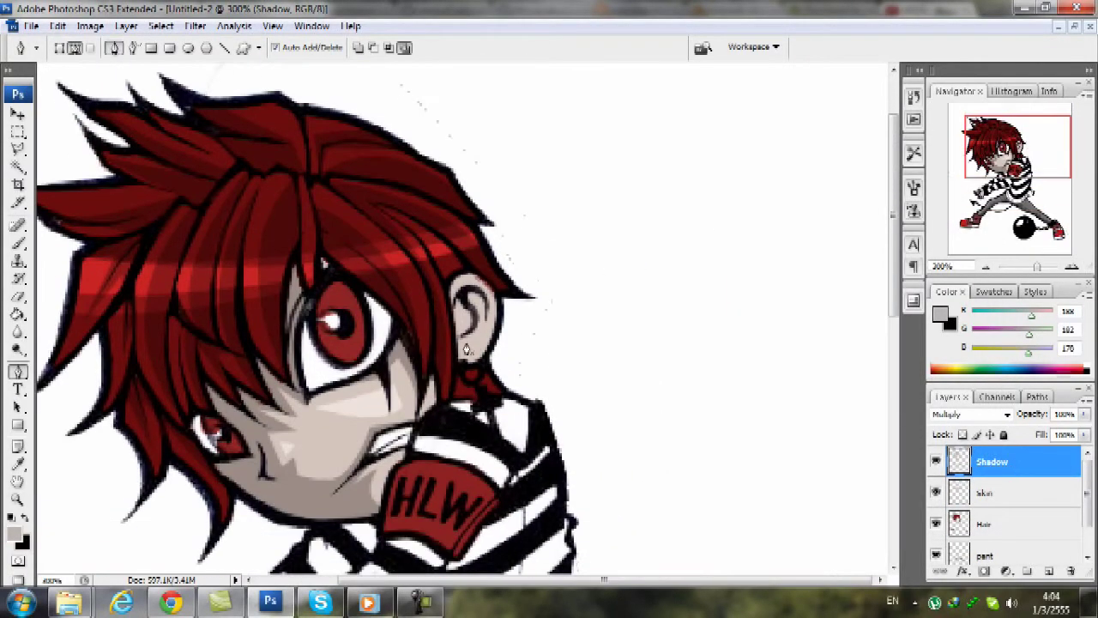
{"action": "key", "text": "ctrl+minus"}
{"action": "key", "text": "ctrl+minus"}
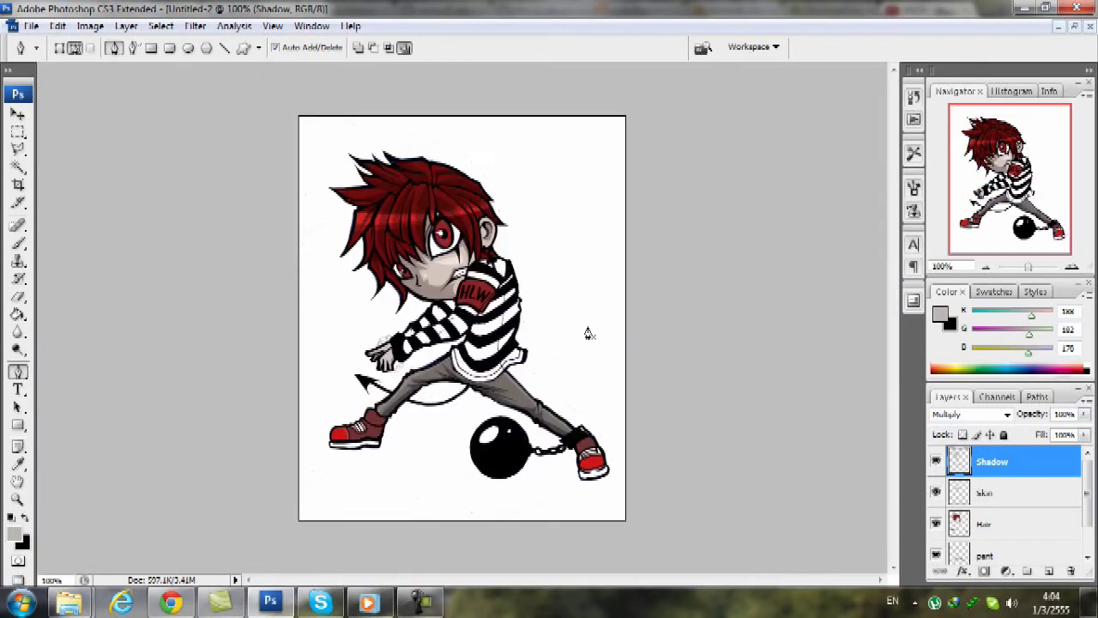
- Draw a shadow path along the sleeve underside and shirt front, fill it with the foreground colour and delete the path
{"action": "left_click", "coordinate": [19, 169]}
{"action": "left_click", "coordinate": [17, 371]}
{"action": "key", "text": "ctrl+plus"}
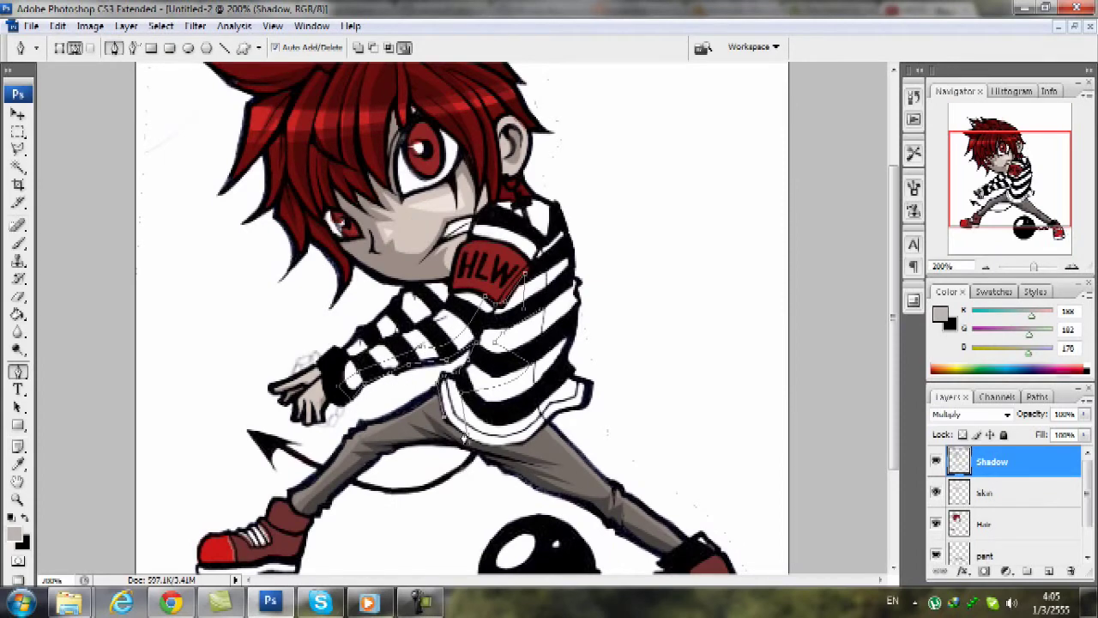
{"action": "right_click", "coordinate": [481, 401]}
{"action": "left_click", "coordinate": [515, 499]}
{"action": "key", "text": "Return"}
{"action": "right_click", "coordinate": [547, 318]}
{"action": "left_click", "coordinate": [577, 345]}
- Fill another shadow path across the upper sleeve and armband area with the foreground colour and delete it
{"action": "right_click", "coordinate": [494, 276]}
{"action": "left_click", "coordinate": [559, 371]}
{"action": "key", "text": "Return"}
{"action": "right_click", "coordinate": [542, 296]}
{"action": "left_click", "coordinate": [581, 330]}
{"action": "key", "text": "ctrl+minus"}
- Set the foreground colour to a darker warm grey (162, 156, 152) and draw a deeper shadow path along the sleeve's lower edge
{"action": "left_click", "coordinate": [15, 533]}
{"action": "left_click", "coordinate": [588, 249]}
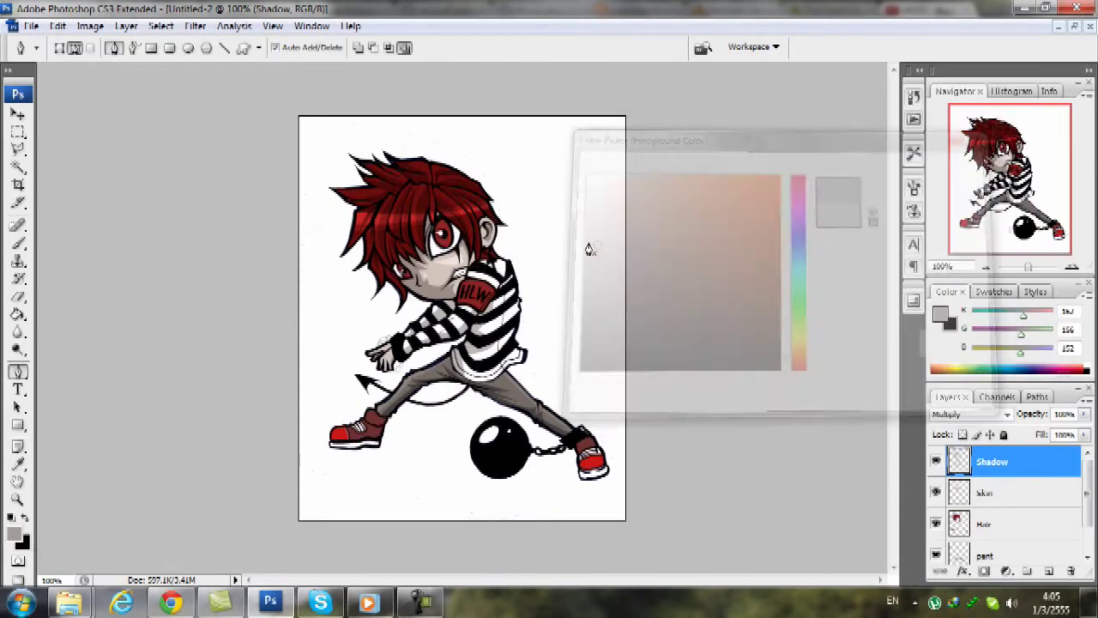
{"action": "key", "text": "Escape"}
{"action": "key", "text": "ctrl+plus"}
{"action": "key", "text": "ctrl+plus"}
{"action": "left_click", "coordinate": [315, 402]}
{"action": "left_click", "coordinate": [371, 382]}
{"action": "left_click", "coordinate": [433, 368]}
{"action": "left_click", "coordinate": [486, 326]}
{"action": "key", "text": "ctrl+minus"}
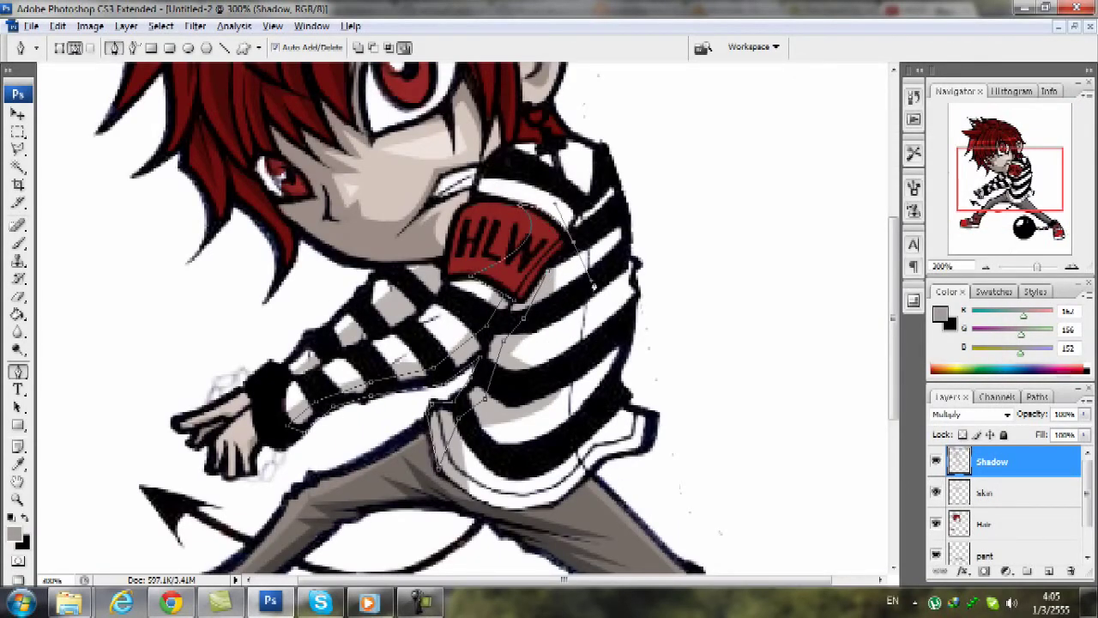
{"action": "key", "text": "ctrl+minus"}
{"action": "key", "text": "ctrl+plus"}
{"action": "key", "text": "ctrl+plus"}
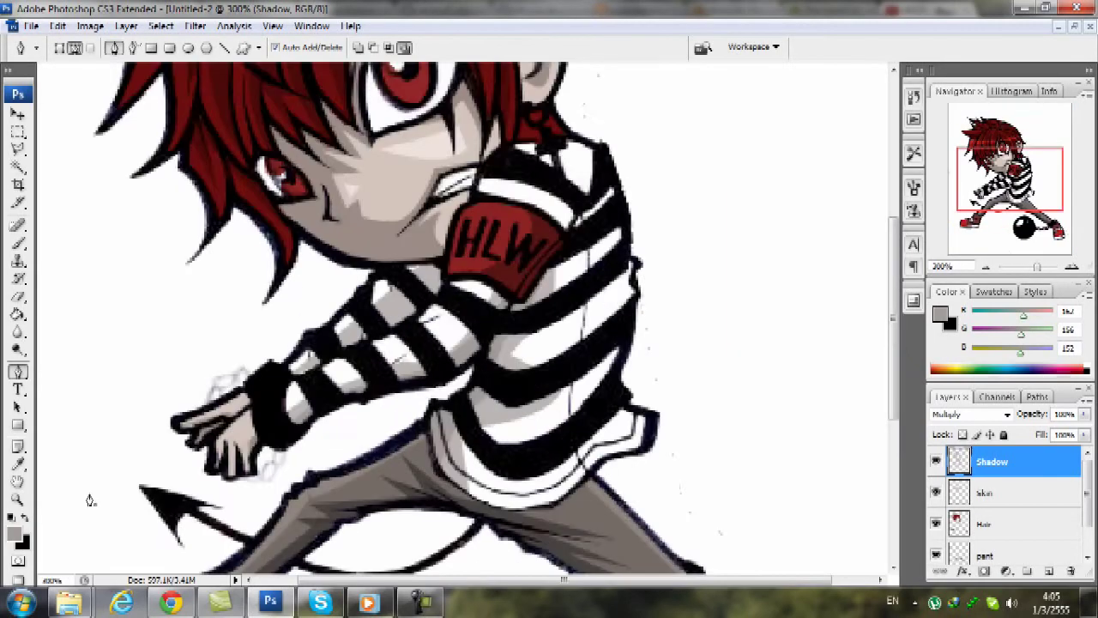
- Choose a new foreground colour, draw a path on the HLW armband and fill it on the Shadow layer
{"action": "left_click", "coordinate": [15, 534]}
{"action": "left_click", "coordinate": [532, 249]}
{"action": "left_click", "coordinate": [944, 157]}
{"action": "left_click", "coordinate": [995, 523]}
{"action": "key", "text": "p"}
{"action": "left_click", "coordinate": [1012, 461]}
{"action": "left_click", "coordinate": [449, 275]}
{"action": "left_click", "coordinate": [468, 274]}
{"action": "right_click", "coordinate": [540, 243]}
{"action": "left_click", "coordinate": [604, 322]}
{"action": "key", "text": "Return"}
- Clear the selection and select the large eye's red iris on the Hair layer with the Magic Wand
{"action": "left_click", "coordinate": [995, 523]}
{"action": "key", "text": "ctrl+d"}
{"action": "key", "text": "ctrl+minus"}
{"action": "key", "text": "ctrl+minus"}
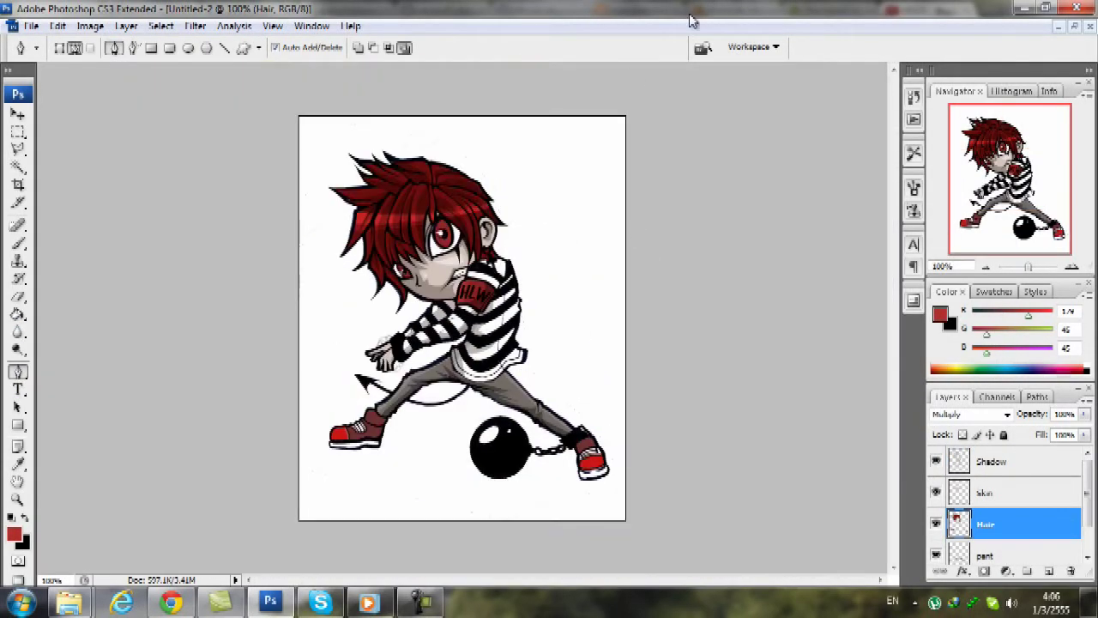
{"action": "left_click", "coordinate": [18, 166]}
{"action": "left_click", "coordinate": [995, 496]}
{"action": "left_click", "coordinate": [995, 521]}
{"action": "left_click", "coordinate": [440, 233]}
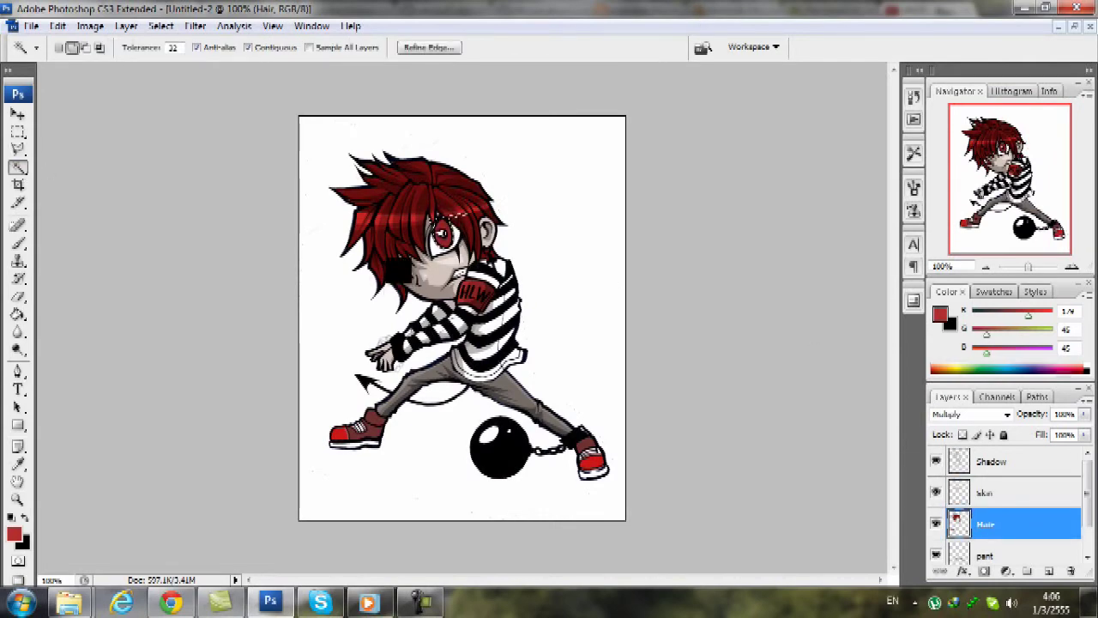
- Brush dark red shading into the upper iris and set the foreground colour to a brighter red (187, 40, 40)
{"action": "left_click", "coordinate": [18, 242]}
{"action": "left_click", "coordinate": [15, 534]}
{"action": "left_click", "coordinate": [740, 307]}
{"action": "key", "text": "Return"}
{"action": "left_click_drag", "start_coordinate": [443, 230], "coordinate": [435, 244]}
{"action": "left_click", "coordinate": [15, 534]}
{"action": "left_click", "coordinate": [738, 224]}
{"action": "key", "text": "Return"}
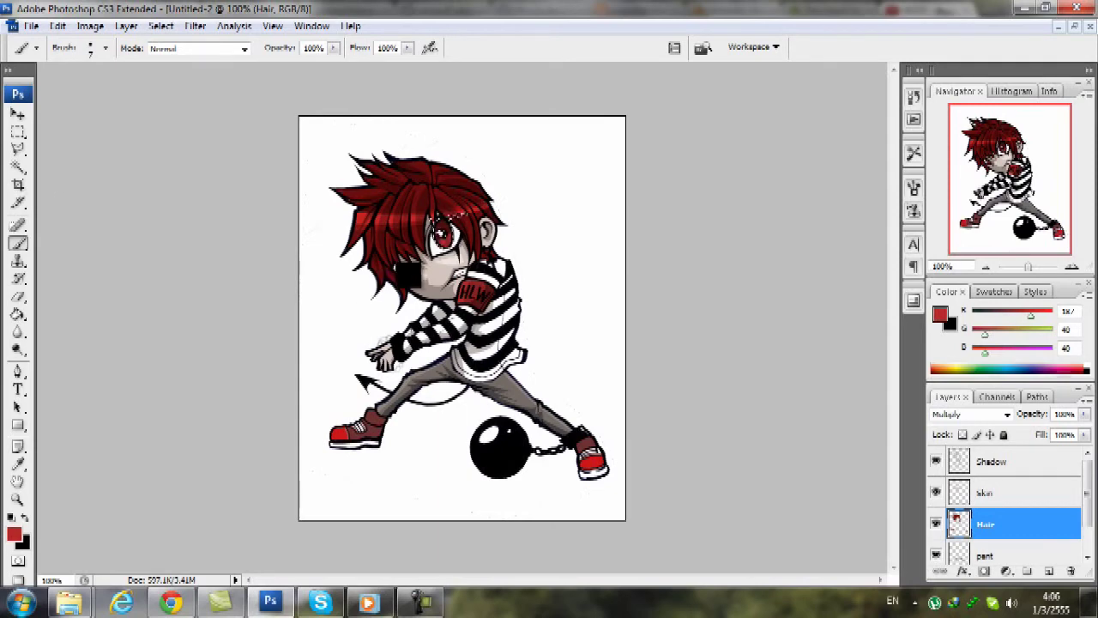
{"action": "key", "text": "w"}
{"action": "key", "text": "ctrl+d"}
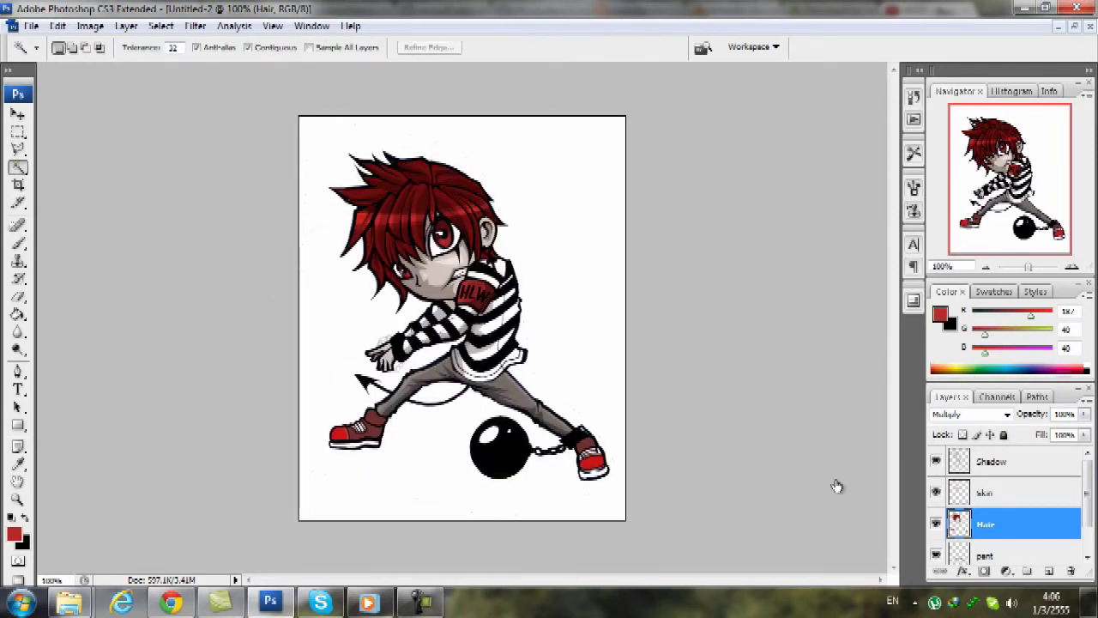
- Select the red toe areas of both shoes on the Hair layer and set the foreground colour to grey (164, 155, 155)
{"action": "left_click", "coordinate": [592, 455]}
{"action": "left_click", "coordinate": [340, 436], "text": "shift"}
{"action": "left_click", "coordinate": [14, 534]}
{"action": "left_click", "coordinate": [587, 247]}
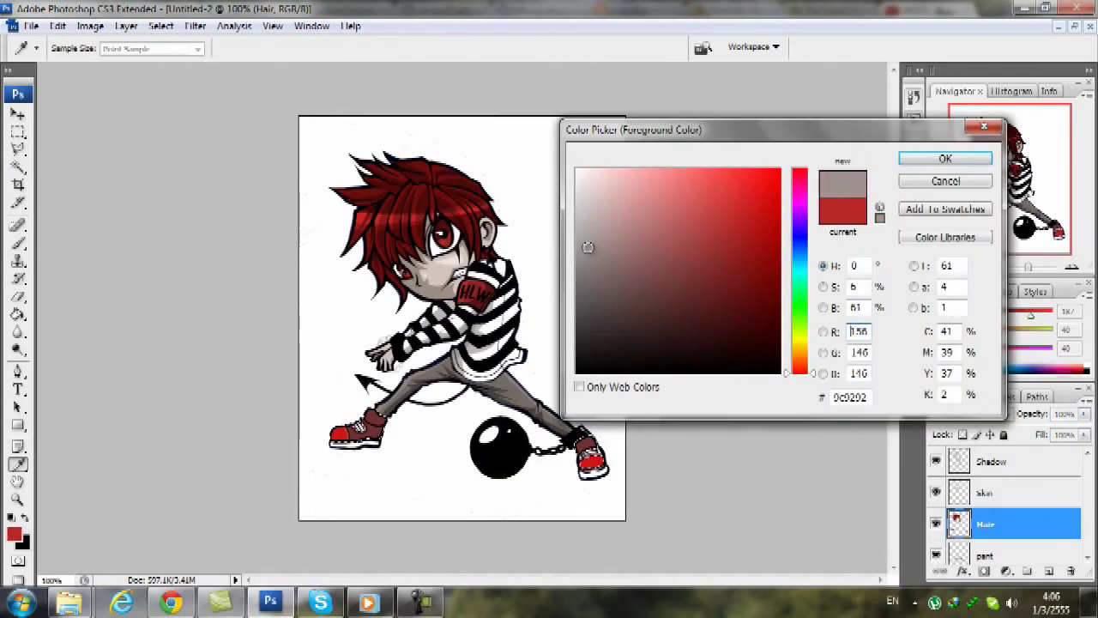
{"action": "left_click", "coordinate": [587, 241]}
{"action": "key", "text": "Return"}
- Draw a shadow path on the right shoe with the Pen tool on the Shadow layer
{"action": "left_click", "coordinate": [991, 461]}
{"action": "key", "text": "p"}
{"action": "left_click_drag", "start_coordinate": [583, 449], "coordinate": [607, 406]}
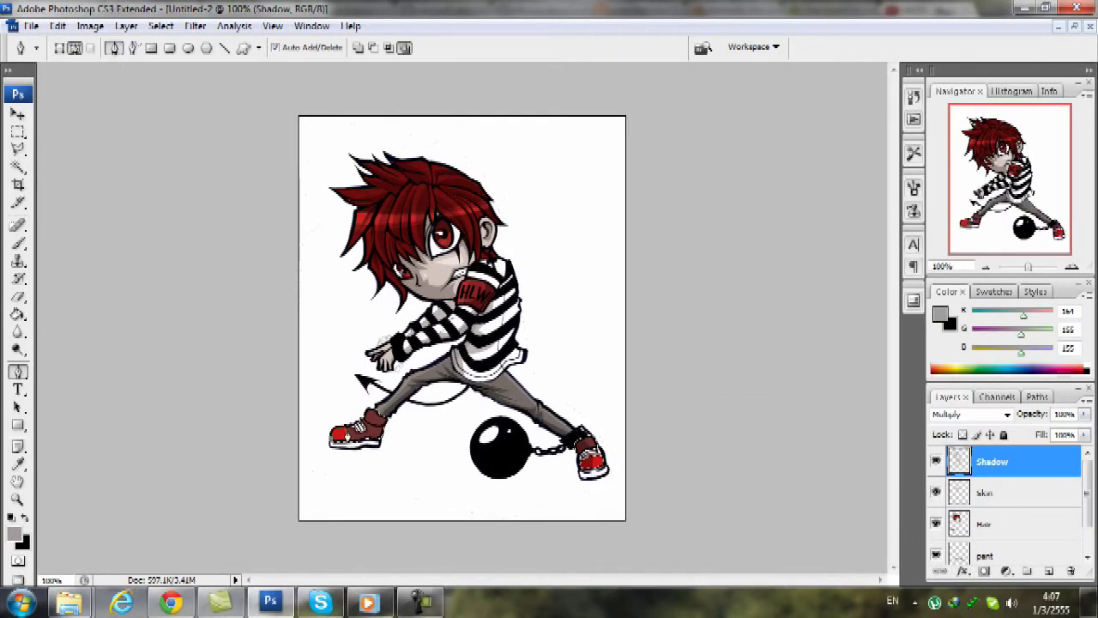
{"action": "key", "text": "m"}
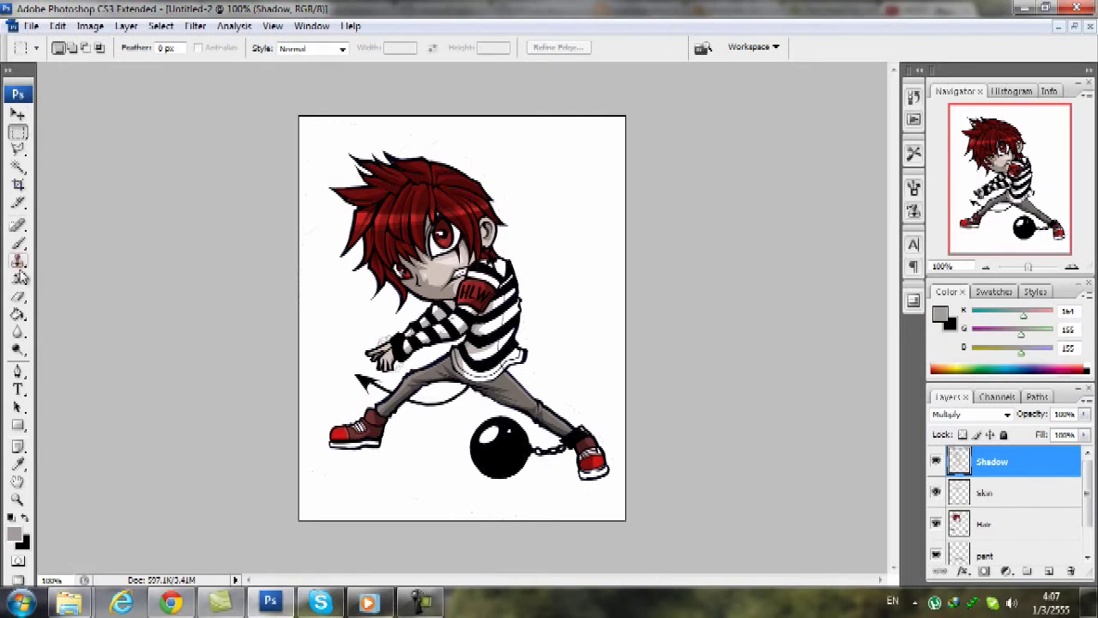
- Choose the Elliptical Marquee Tool and merge all visible layers into one
{"action": "right_click", "coordinate": [26, 138]}
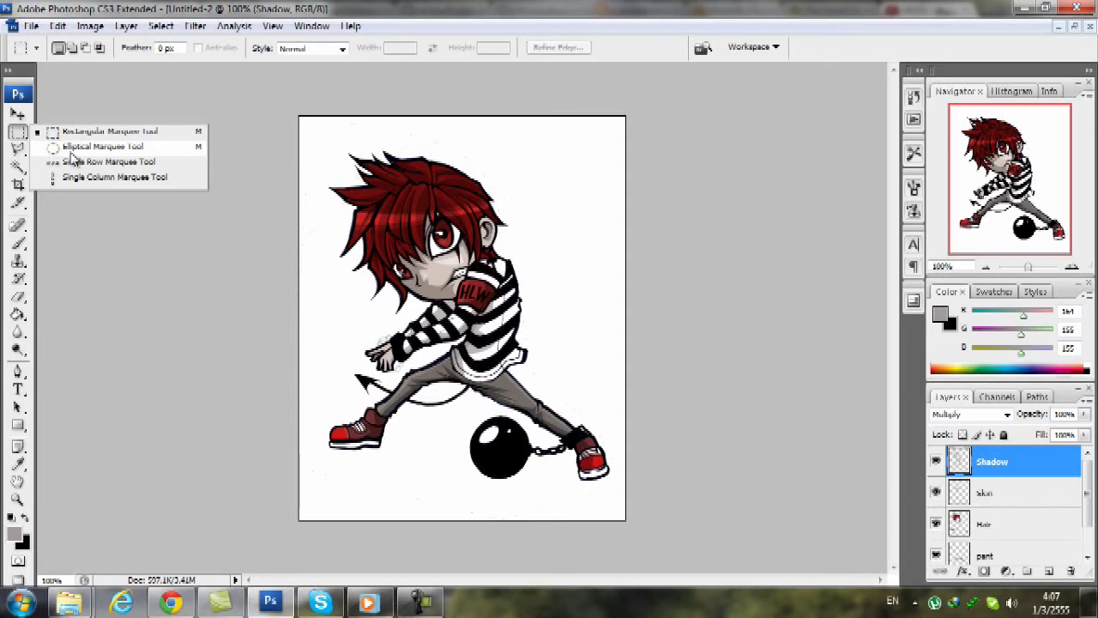
{"action": "left_click", "coordinate": [76, 148]}
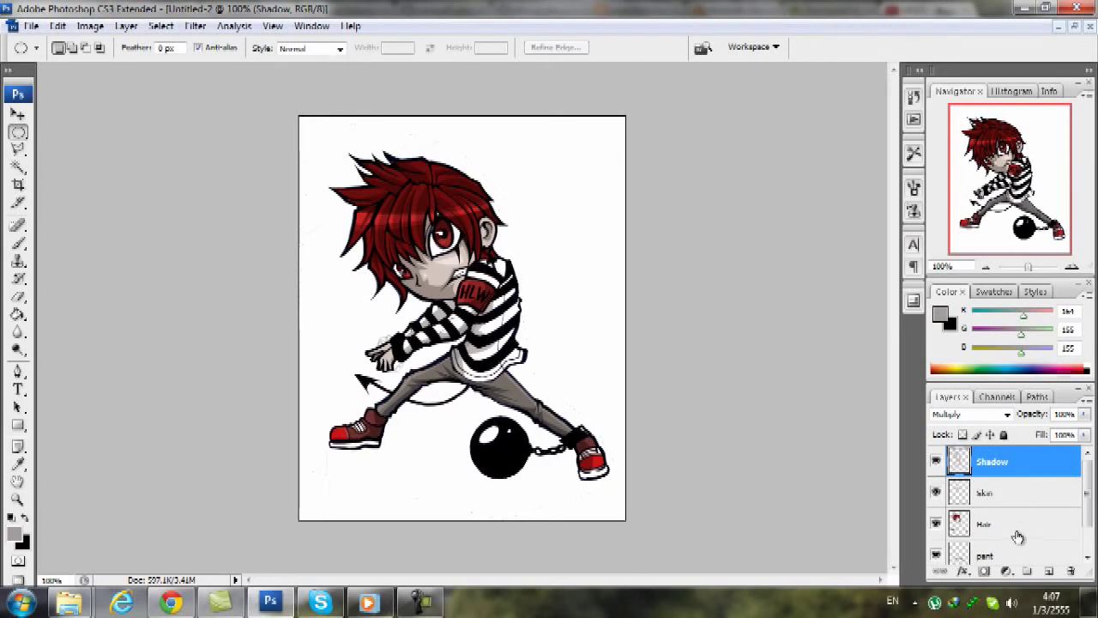
{"action": "left_click_drag", "start_coordinate": [1087, 502], "coordinate": [1088, 528]}
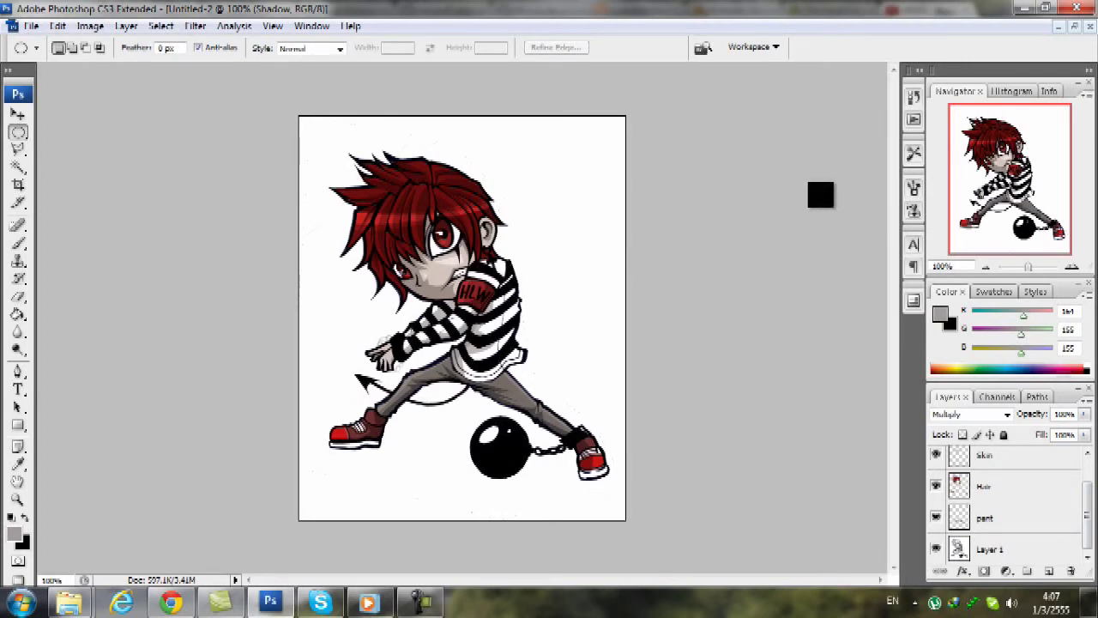
{"action": "scroll", "coordinate": [983, 478], "scroll_direction": "up", "scroll_amount": 1}
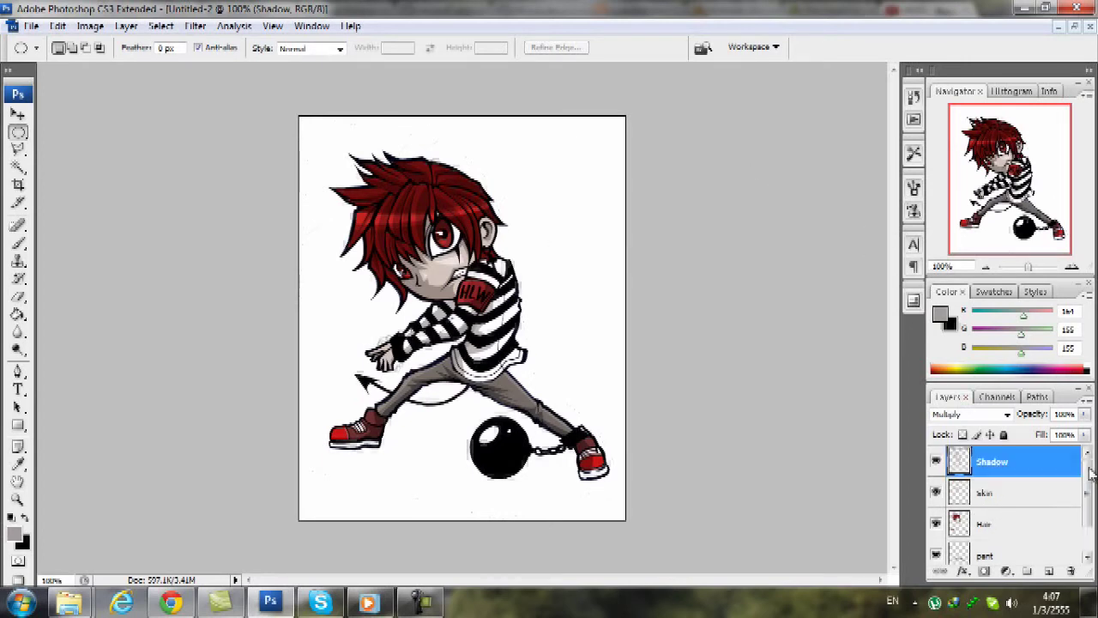
{"action": "right_click", "coordinate": [996, 468]}
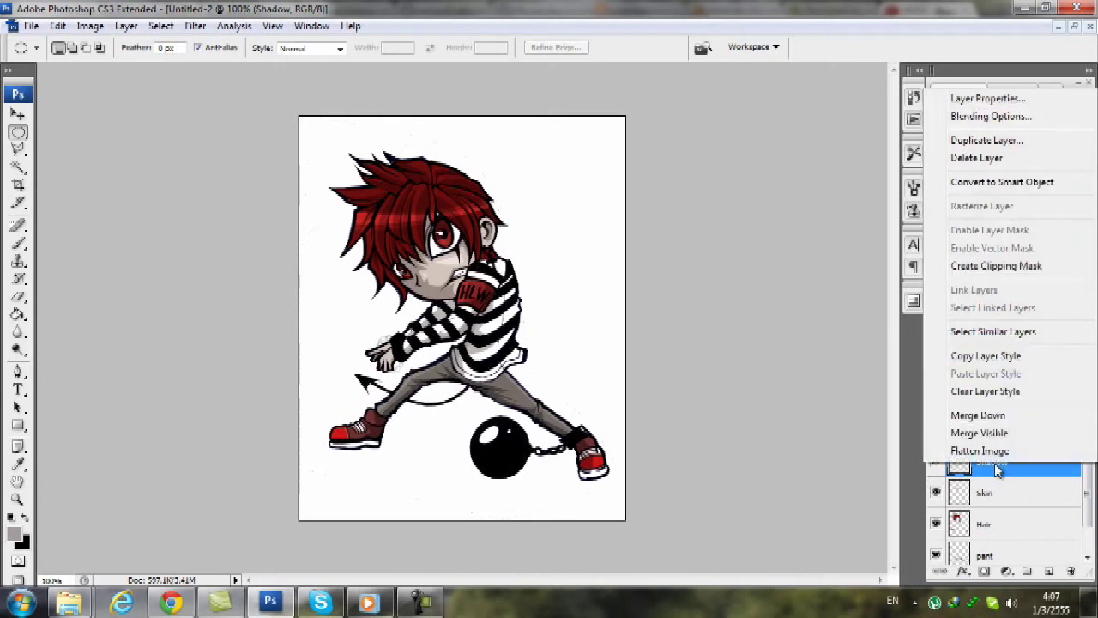
{"action": "left_click", "coordinate": [1014, 436]}
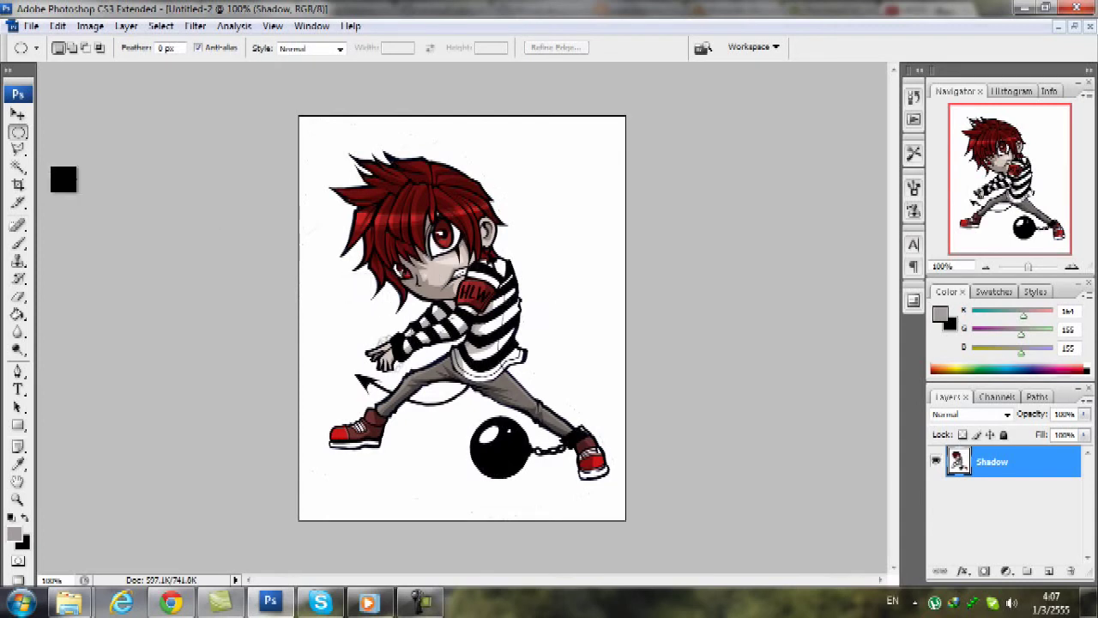
- Try selecting the white background around the character with the Magic Wand and clear the selection
{"action": "left_click", "coordinate": [21, 171]}
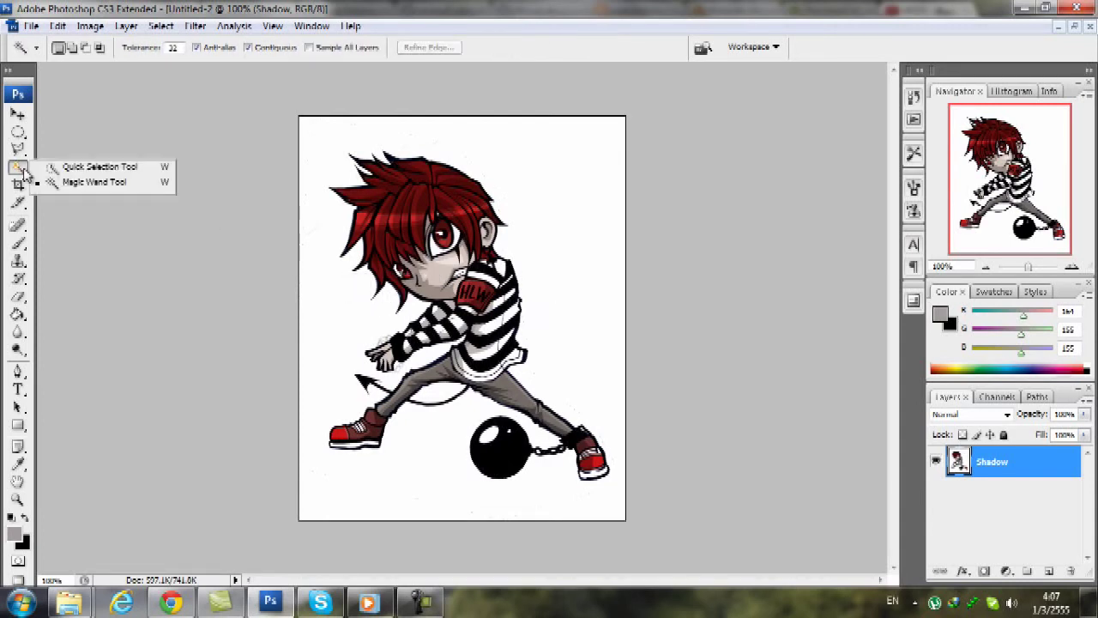
{"action": "left_click", "coordinate": [69, 182]}
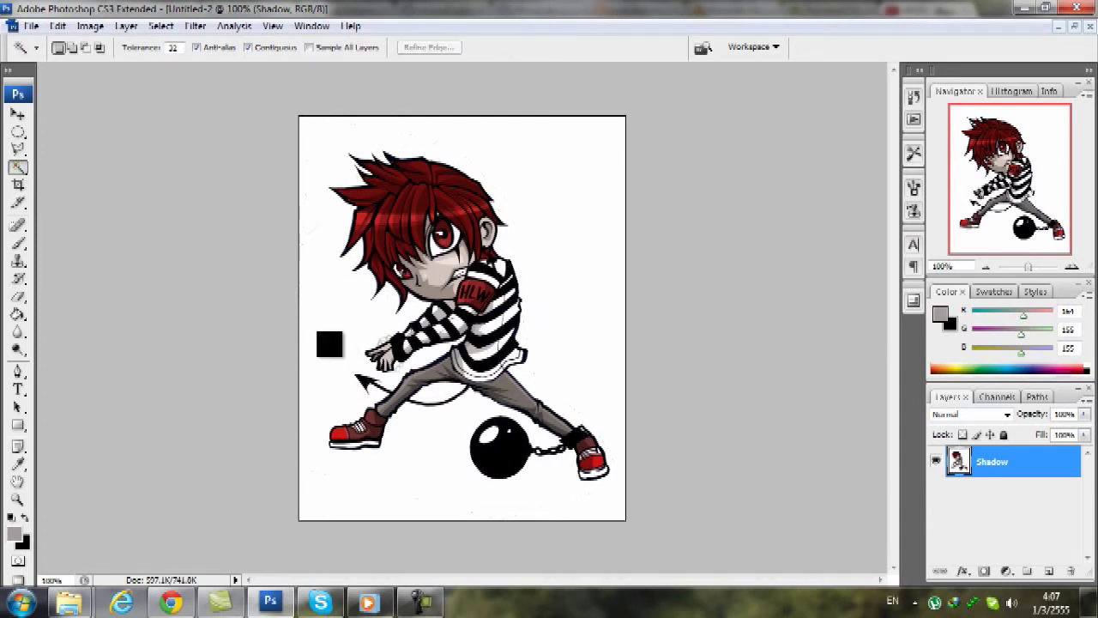
{"action": "left_click", "coordinate": [330, 344]}
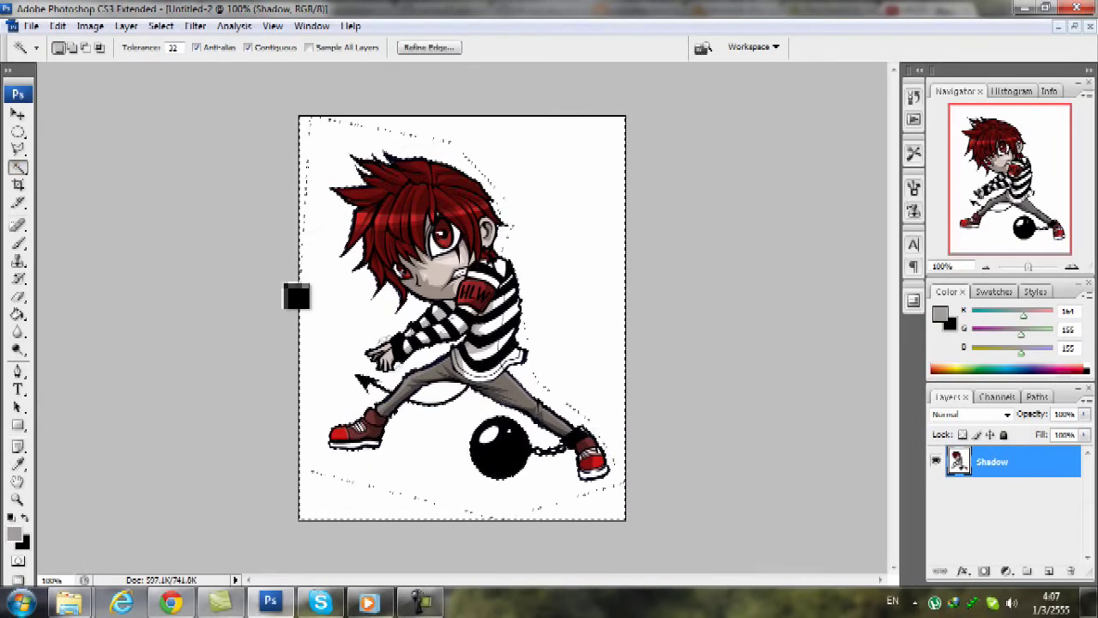
{"action": "key", "text": "shift"}
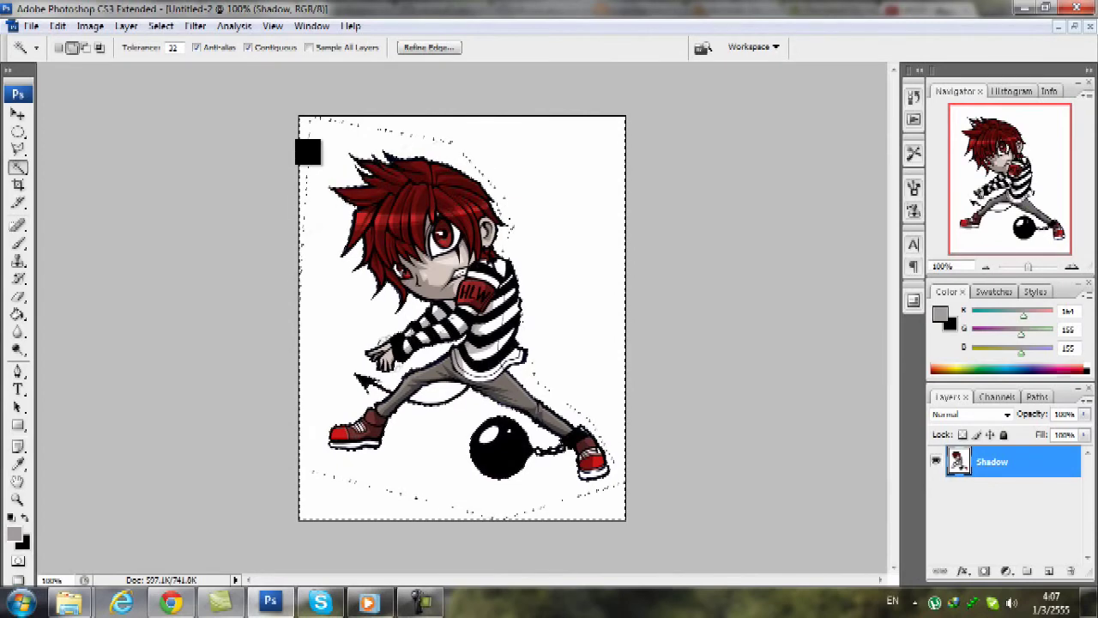
{"action": "left_click", "coordinate": [18, 132]}
{"action": "left_click", "coordinate": [241, 157]}
{"action": "left_click", "coordinate": [18, 167]}
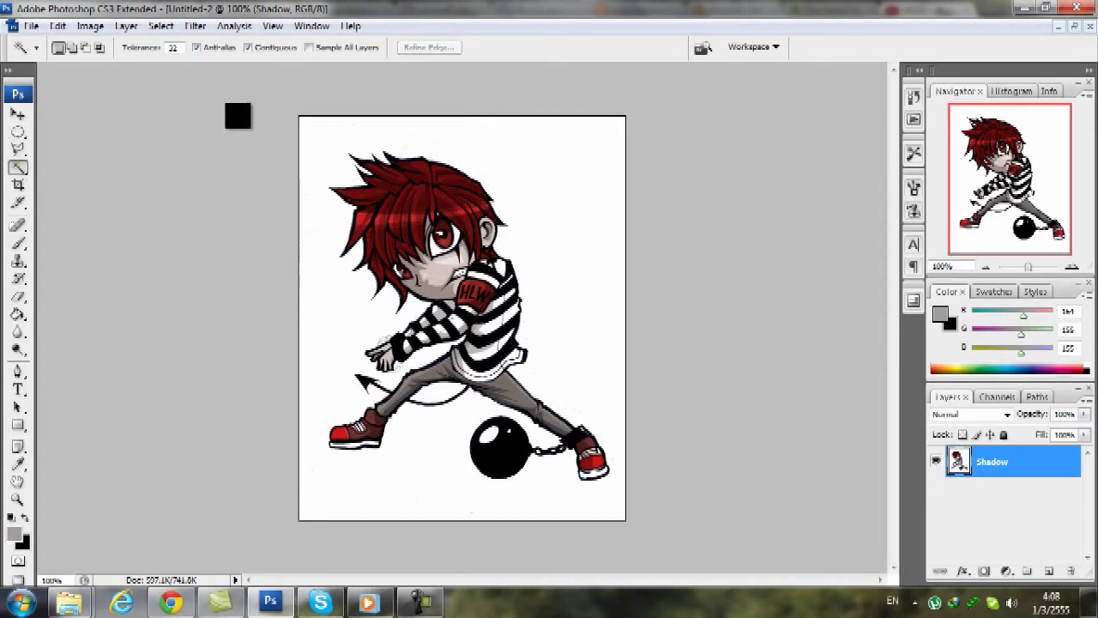
- Try brightening the merged artwork by raising the midtones with a Curves adjustment
{"action": "left_click", "coordinate": [90, 26]}
{"action": "mouse_move", "coordinate": [152, 67]}
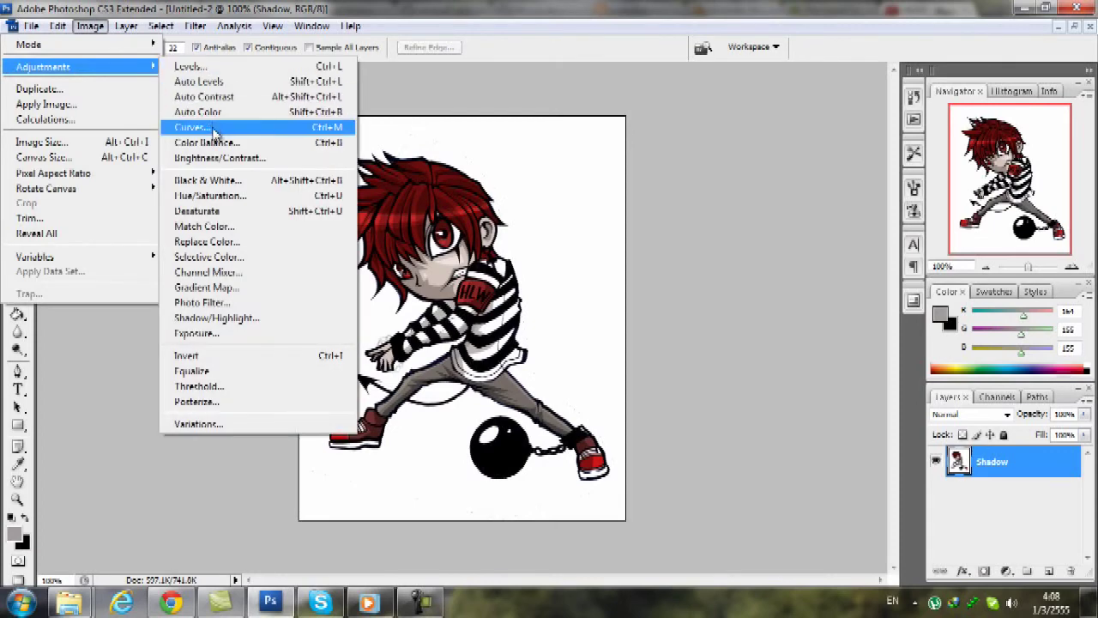
{"action": "left_click", "coordinate": [284, 126]}
{"action": "left_click", "coordinate": [812, 282]}
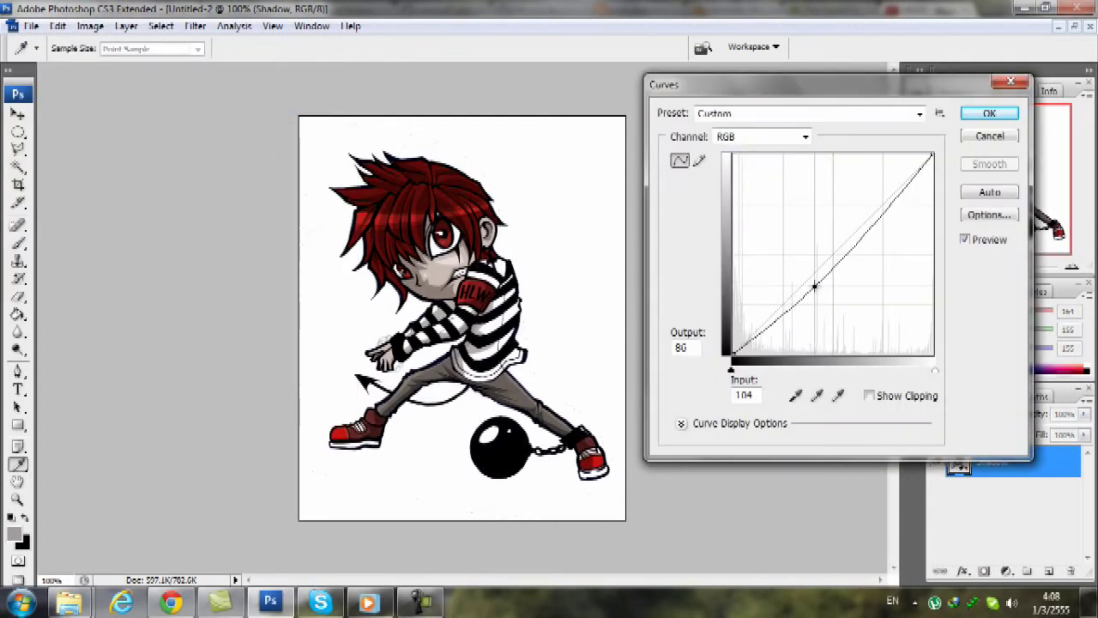
{"action": "left_click_drag", "start_coordinate": [808, 279], "coordinate": [801, 276]}
{"action": "key", "text": "Return"}
- Try selecting the white background with the Magic Wand at tolerances of 32 and 50
{"action": "key", "text": "w"}
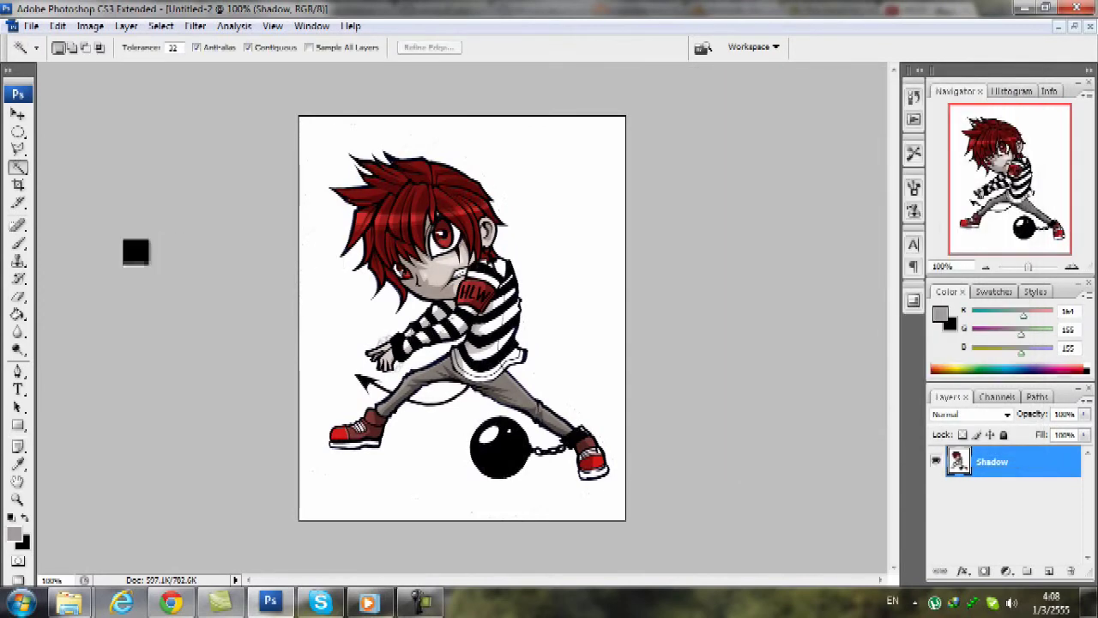
{"action": "left_click", "coordinate": [340, 219]}
{"action": "key", "text": "ctrl+d"}
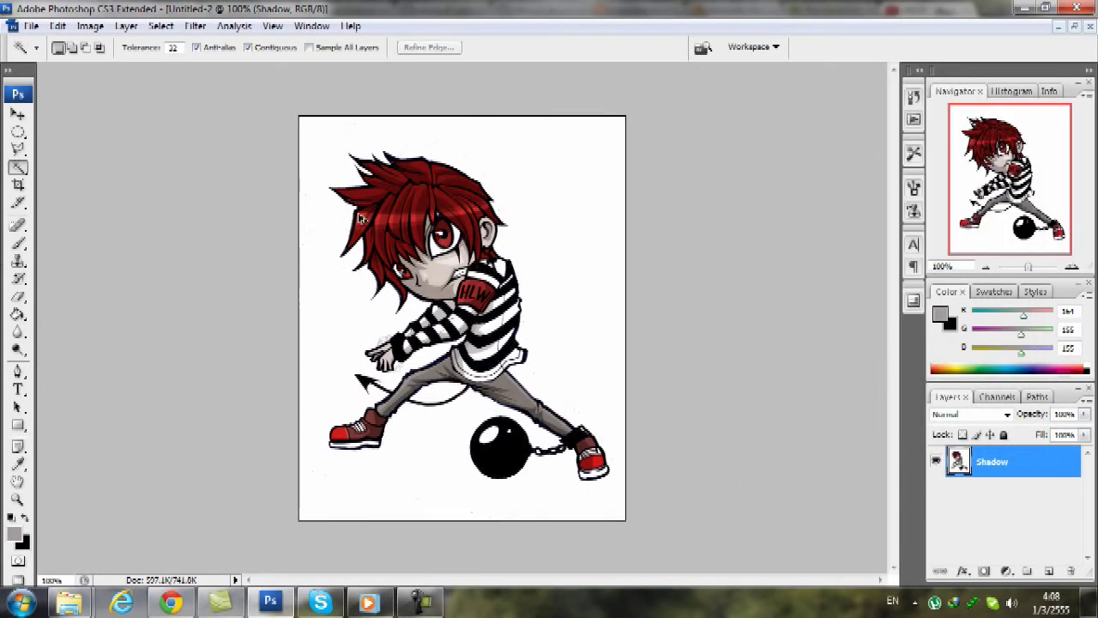
{"action": "left_click", "coordinate": [342, 248]}
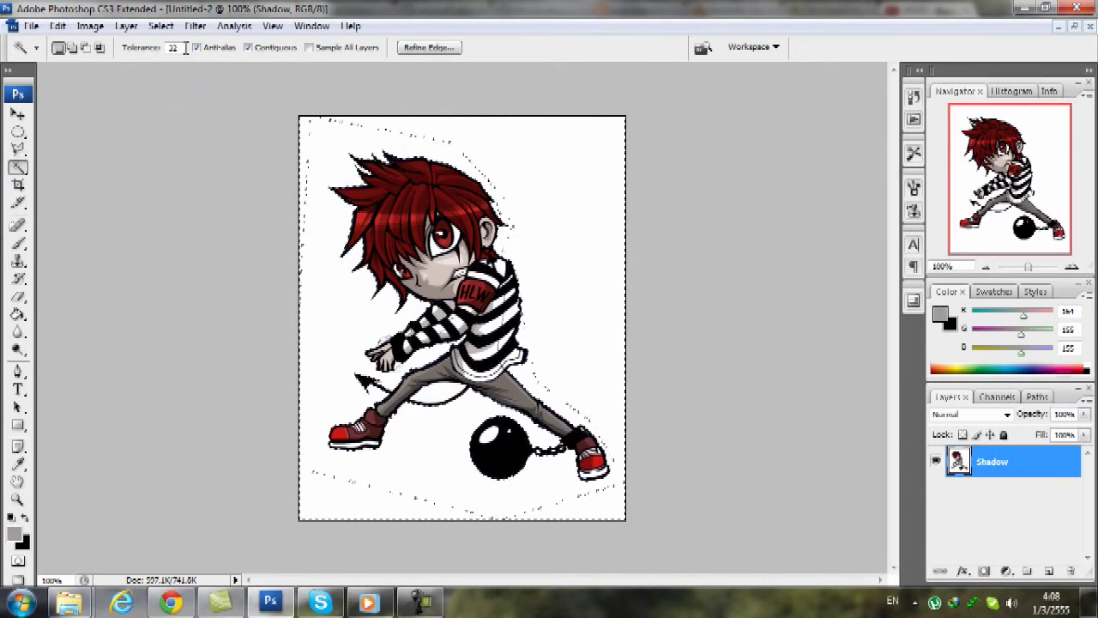
{"action": "type", "text": "50"}
{"action": "left_click", "coordinate": [336, 314]}
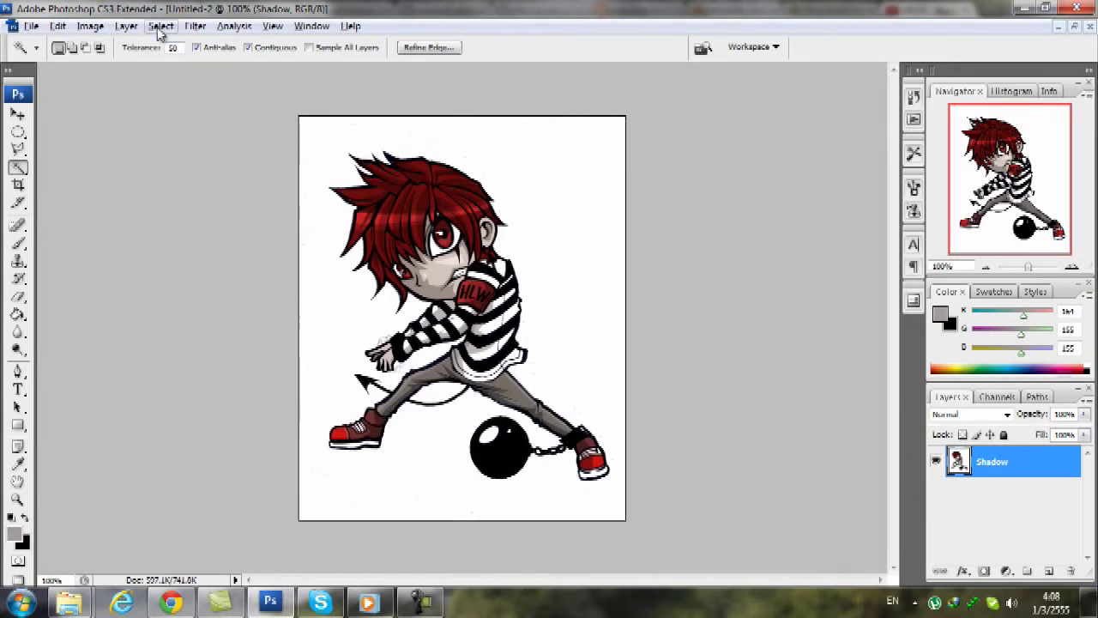
{"action": "key", "text": "ctrl+d"}
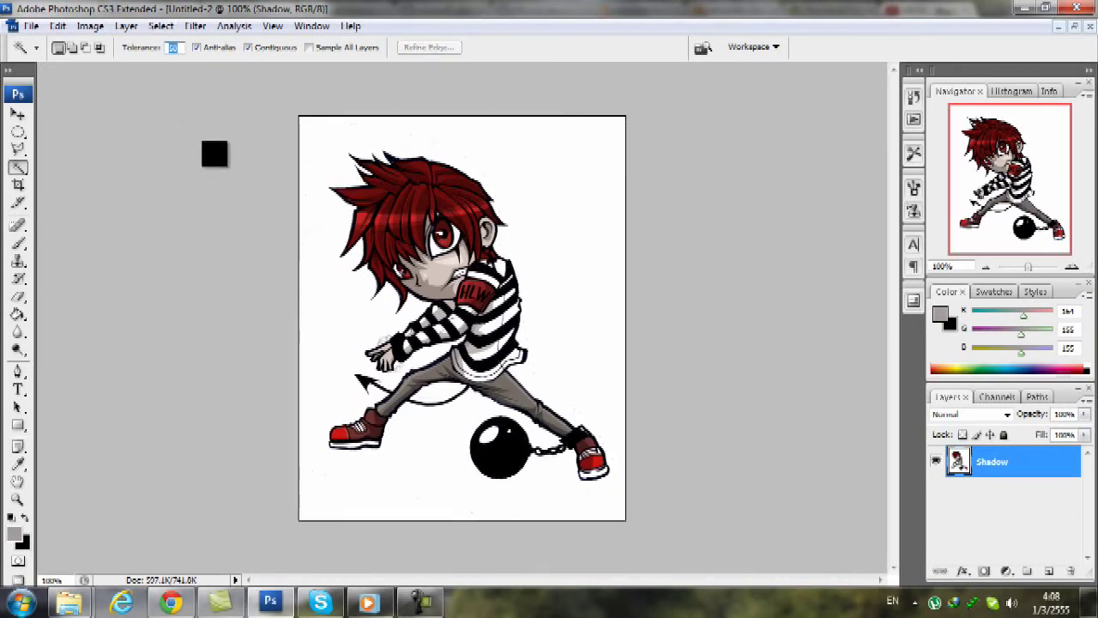
- Select the white background with the Magic Wand at a tolerance of 60 and switch to the Elliptical Marquee Tool
{"action": "type", "text": "60"}
{"action": "left_click", "coordinate": [367, 334]}
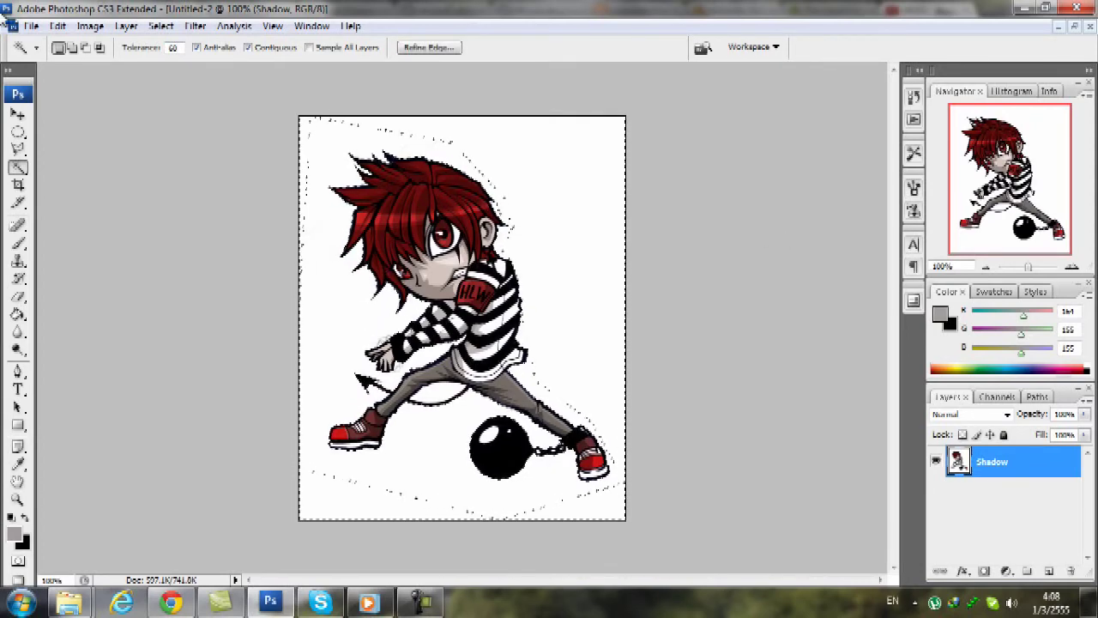
{"action": "left_click", "coordinate": [18, 133]}
{"action": "left_click_drag", "start_coordinate": [20, 142], "coordinate": [68, 146]}
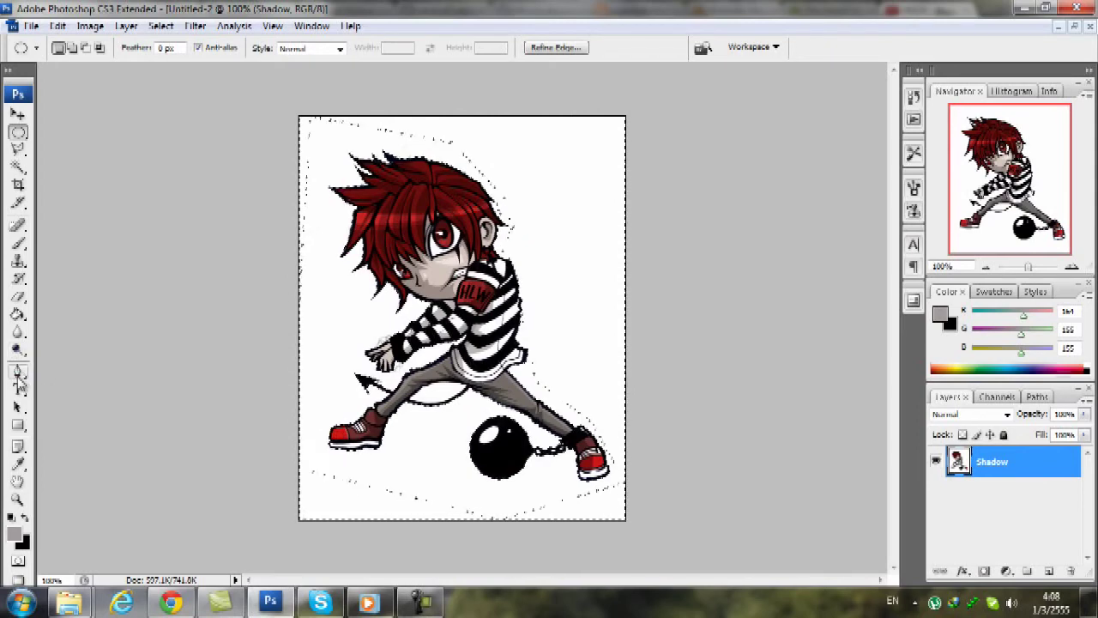
- Outline a flat, rounded ground shadow beneath the feet and the iron ball with the Pen tool
{"action": "left_click_drag", "start_coordinate": [19, 378], "coordinate": [72, 372]}
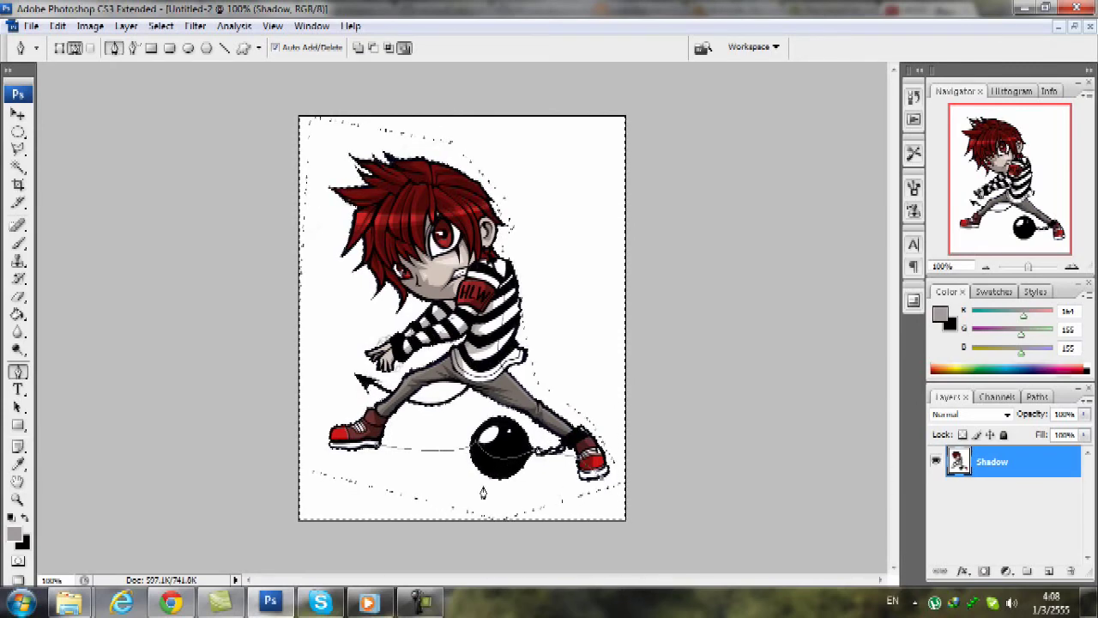
{"action": "left_click", "coordinate": [332, 448]}
{"action": "left_click_drag", "start_coordinate": [219, 400], "coordinate": [260, 518]}
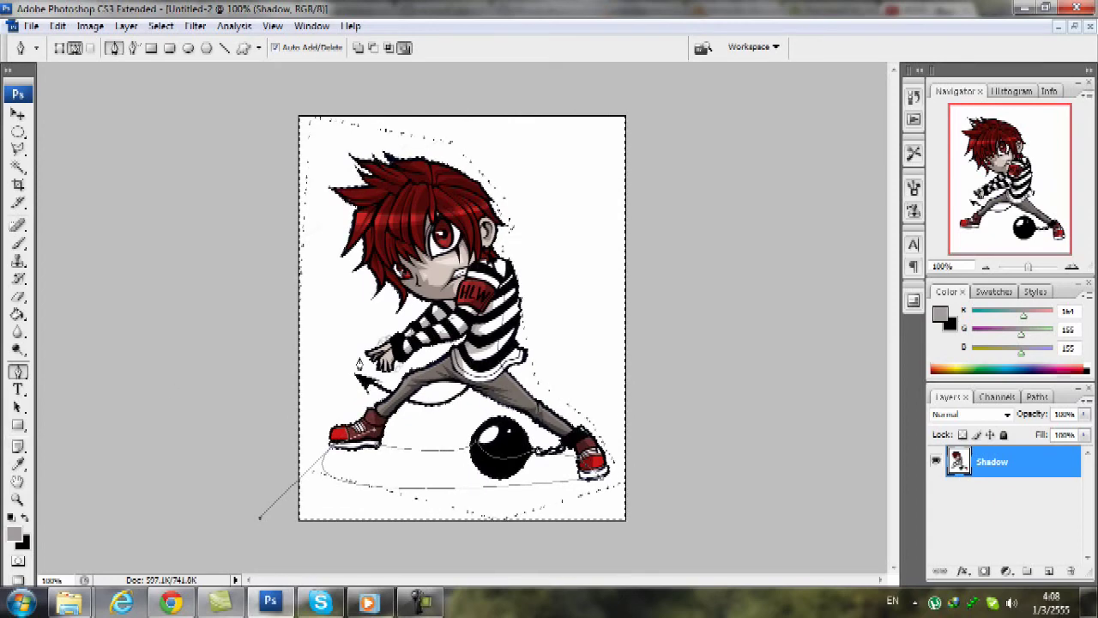
- Add a new layer above the character artwork and set its blend mode to Multiply
{"action": "left_click", "coordinate": [1052, 570]}
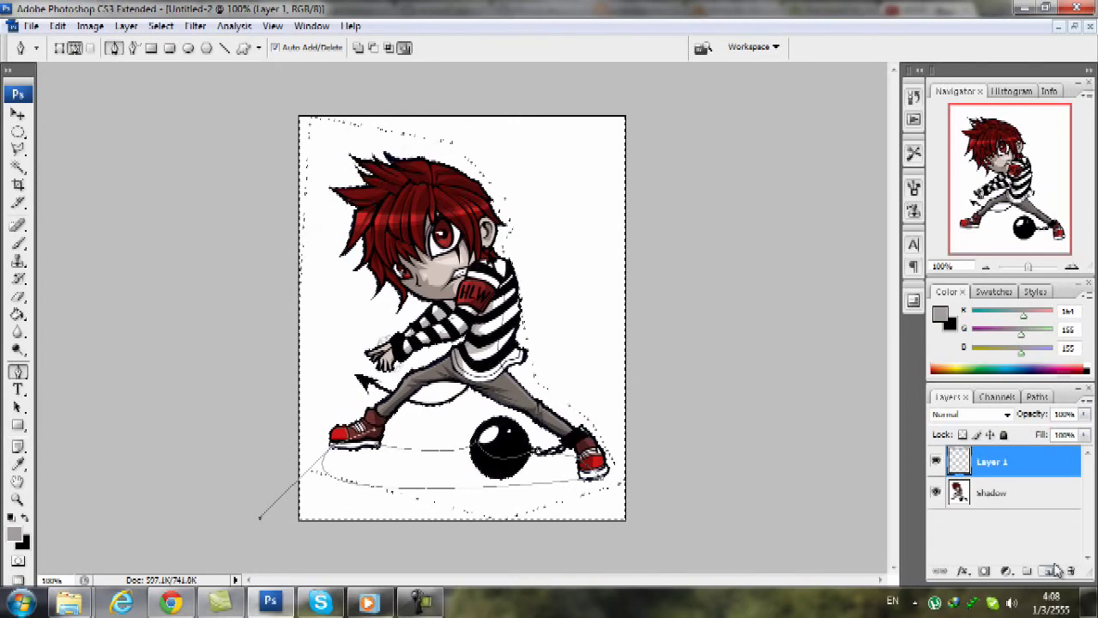
{"action": "left_click", "coordinate": [969, 413]}
{"action": "left_click", "coordinate": [961, 69]}
- Fill the ground shadow path with the grey foreground colour, delete the path and clear the background selection
{"action": "right_click", "coordinate": [488, 377]}
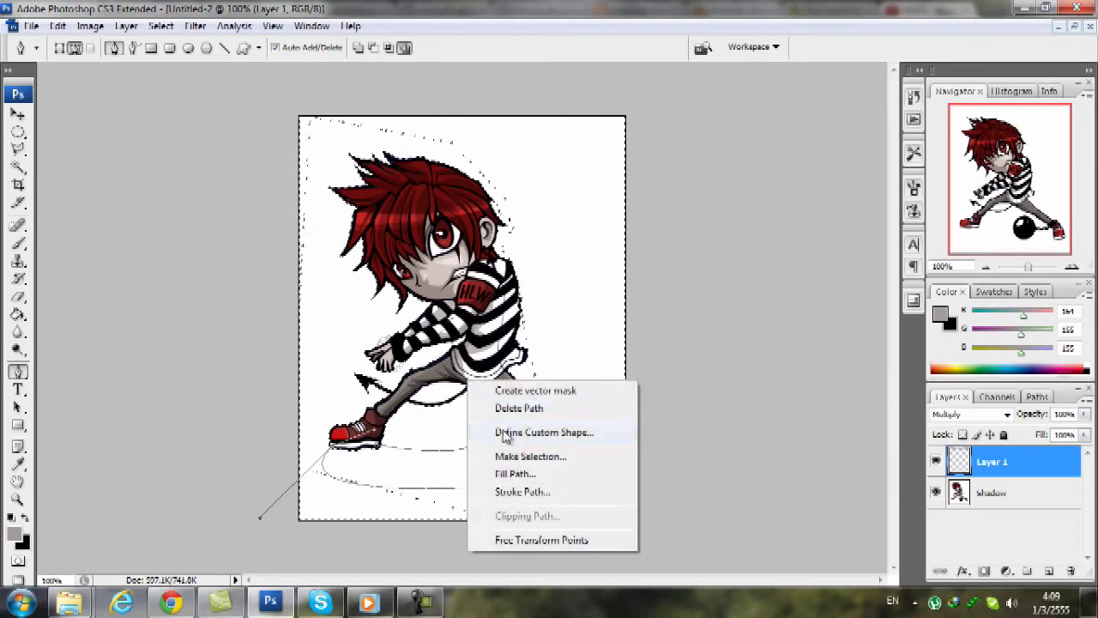
{"action": "left_click", "coordinate": [519, 473]}
{"action": "key", "text": "Return"}
{"action": "right_click", "coordinate": [485, 400]}
{"action": "left_click", "coordinate": [514, 429]}
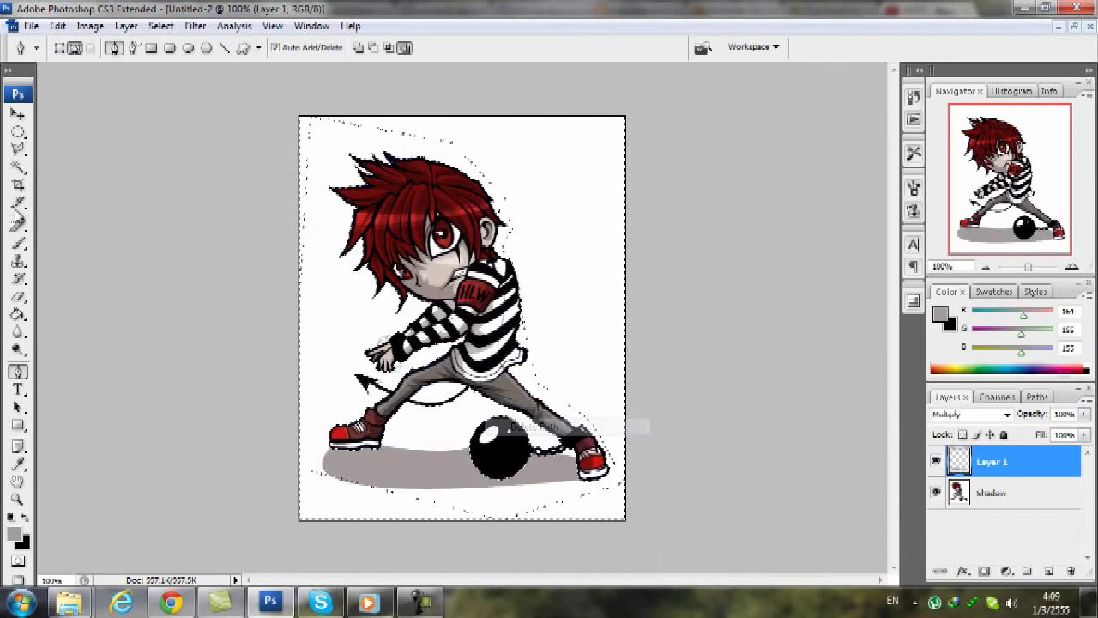
{"action": "left_click", "coordinate": [18, 132]}
{"action": "key", "text": "ctrl+d"}
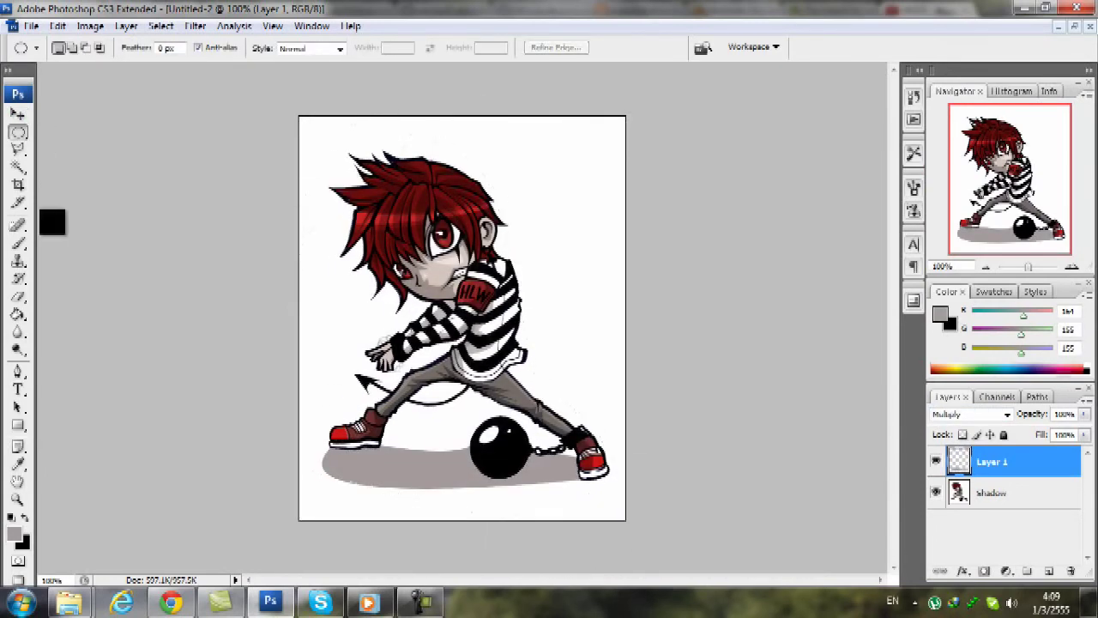
- Select the grey ground shadow on the Multiply layer with the Magic Wand
{"action": "left_click", "coordinate": [18, 243]}
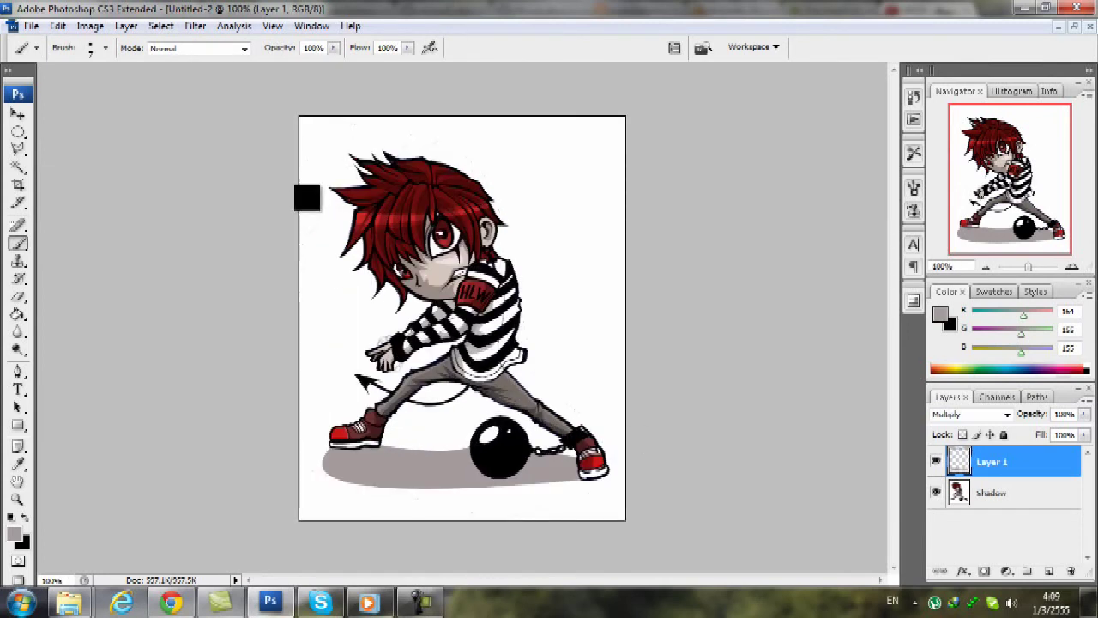
{"action": "left_click", "coordinate": [18, 167]}
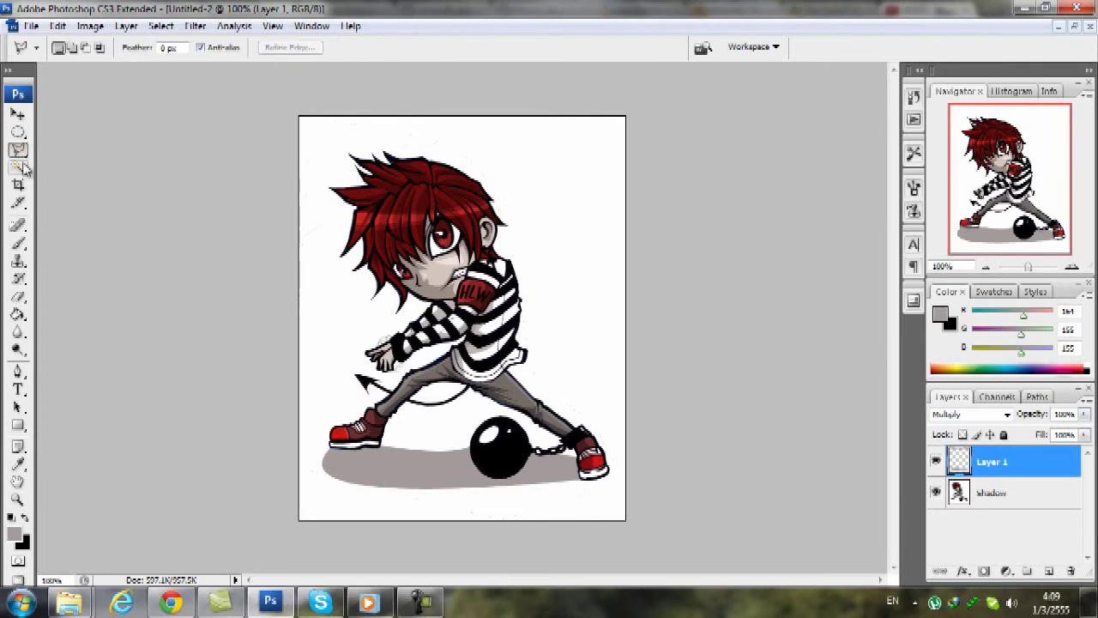
{"action": "left_click", "coordinate": [404, 464]}
- Darken the upper part of the selected shadow with the Burn tool at 131 px, midtones range and 7% exposure
{"action": "left_click_drag", "start_coordinate": [18, 314], "coordinate": [86, 312]}
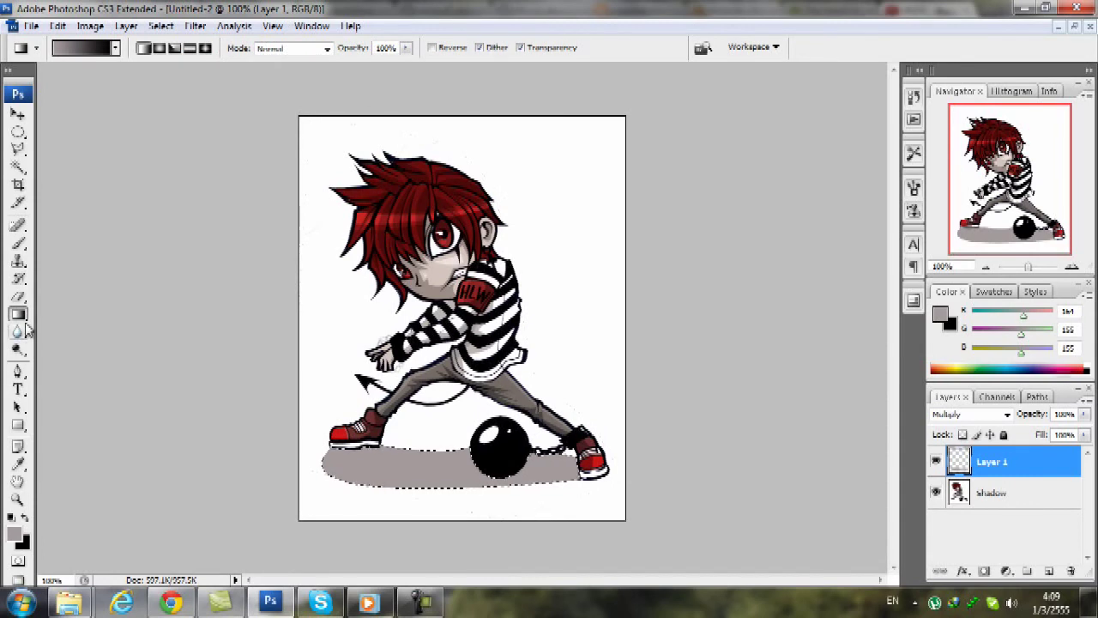
{"action": "left_click_drag", "start_coordinate": [18, 349], "coordinate": [79, 367]}
{"action": "right_click", "coordinate": [416, 418]}
{"action": "left_click", "coordinate": [392, 384]}
{"action": "mouse_move", "coordinate": [392, 384]}
{"action": "left_mouse_down"}
{"action": "mouse_move", "coordinate": [291, 469]}
{"action": "mouse_move", "coordinate": [464, 402]}
{"action": "mouse_move", "coordinate": [526, 413]}
{"action": "left_mouse_up"}
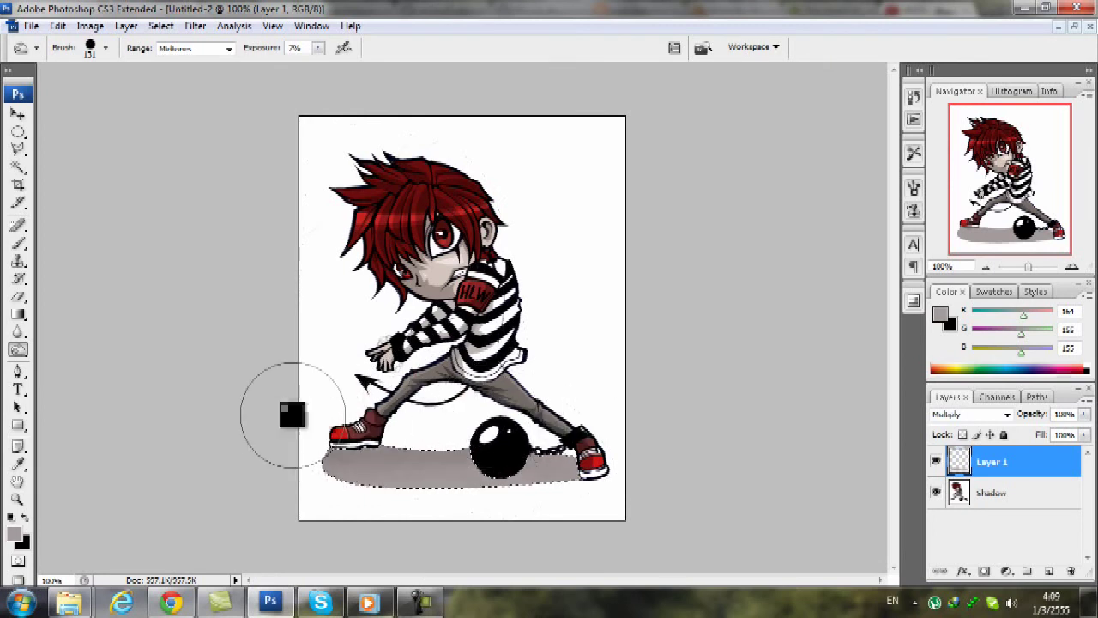
- Burn the shadow between the feet with a soft 300 px brush and clear the selection
{"action": "right_click", "coordinate": [459, 345]}
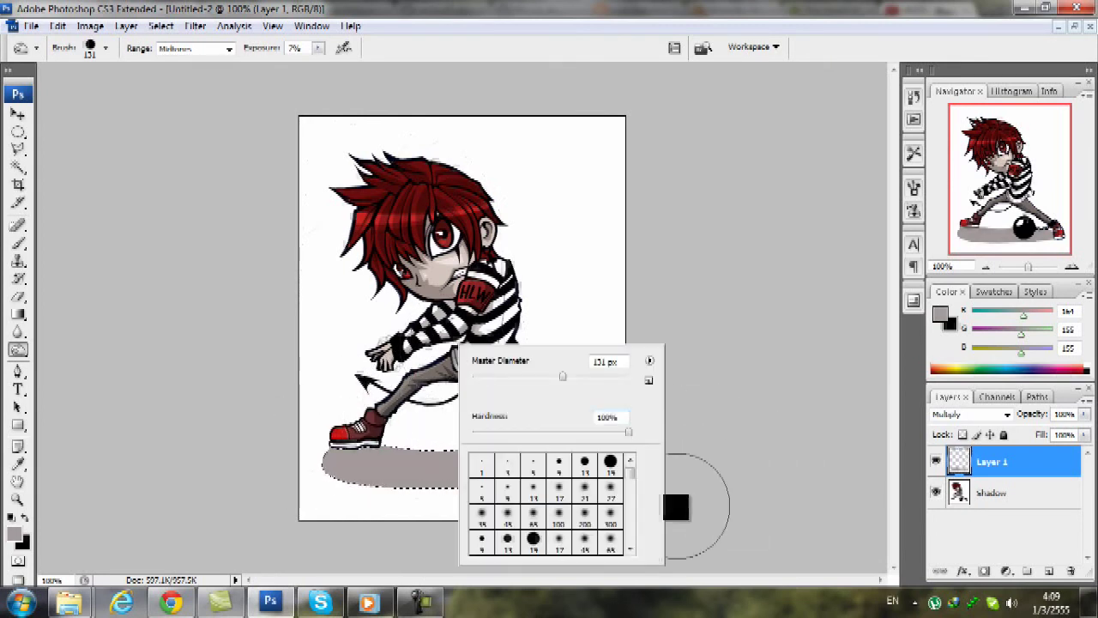
{"action": "left_click", "coordinate": [608, 500]}
{"action": "left_click", "coordinate": [610, 512]}
{"action": "left_click", "coordinate": [429, 397]}
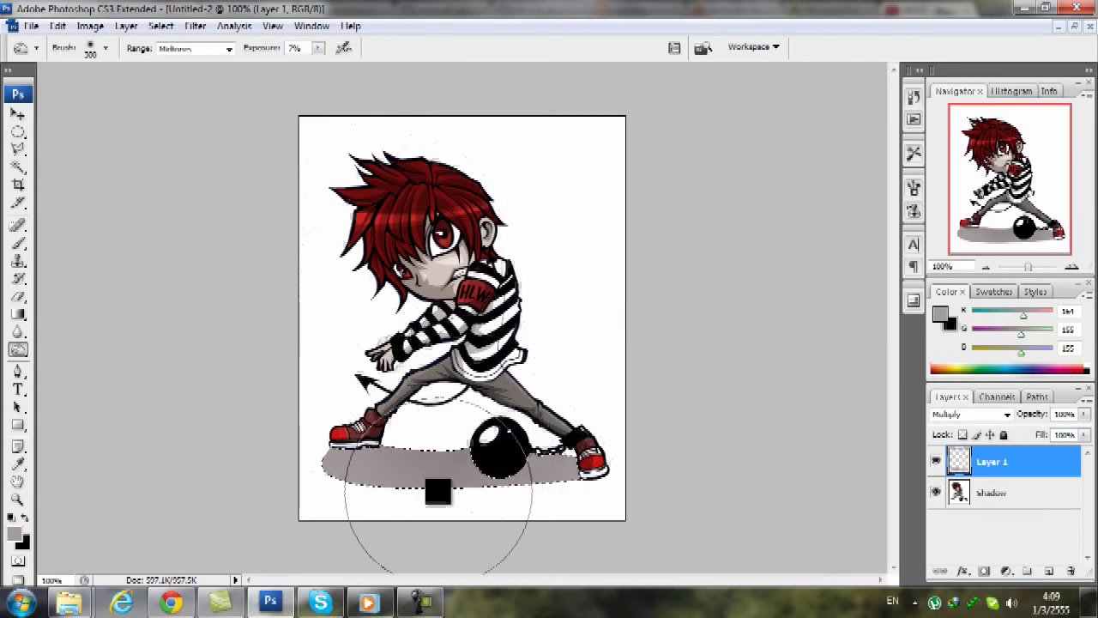
{"action": "left_click", "coordinate": [18, 115]}
{"action": "left_click", "coordinate": [18, 132]}
{"action": "left_click", "coordinate": [486, 220]}
{"action": "key", "text": "ctrl+minus"}
{"action": "key", "text": "ctrl+plus"}
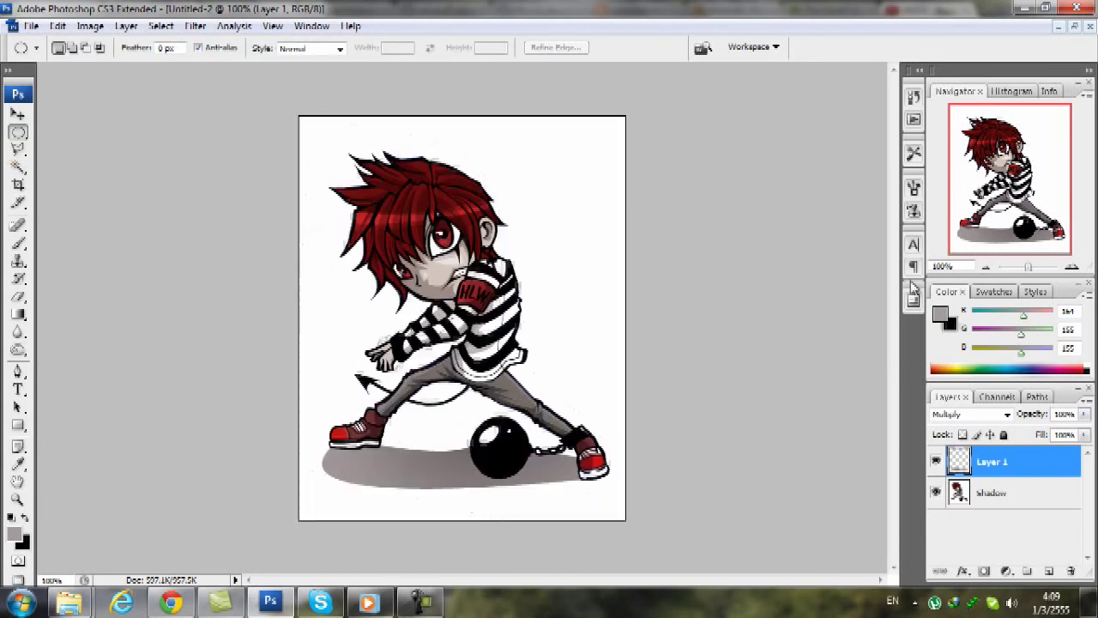